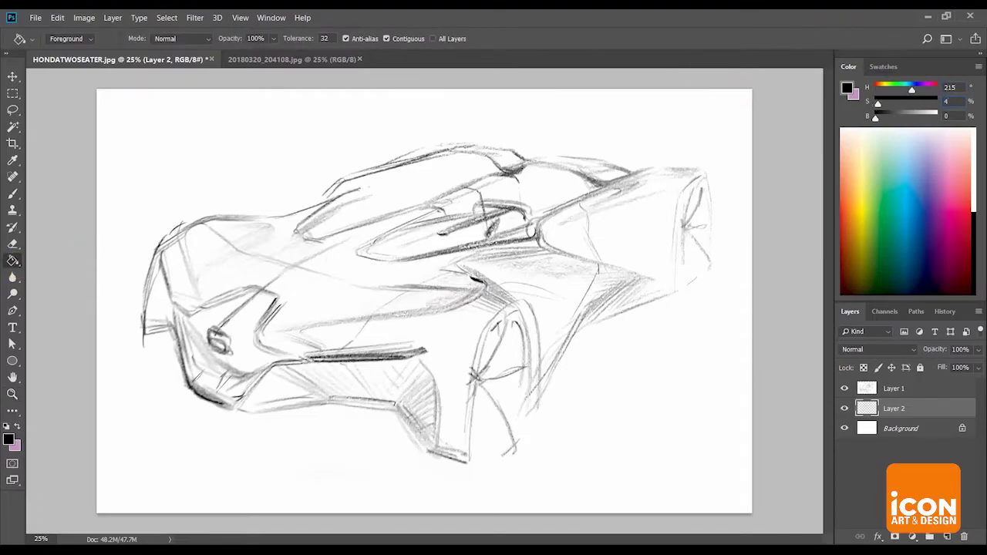
# Fill Layer 2 with blue (H 215, S 40, B 60) and set the sketch layer's blend mode to Multiply
pyautogui.click(567, 184)
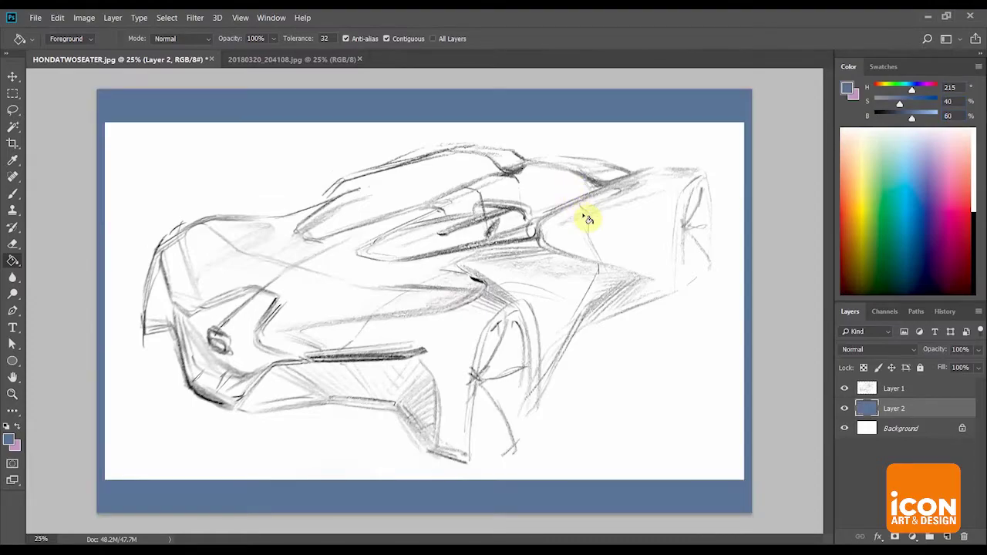
pyautogui.click(902, 388)
pyautogui.click(894, 349)
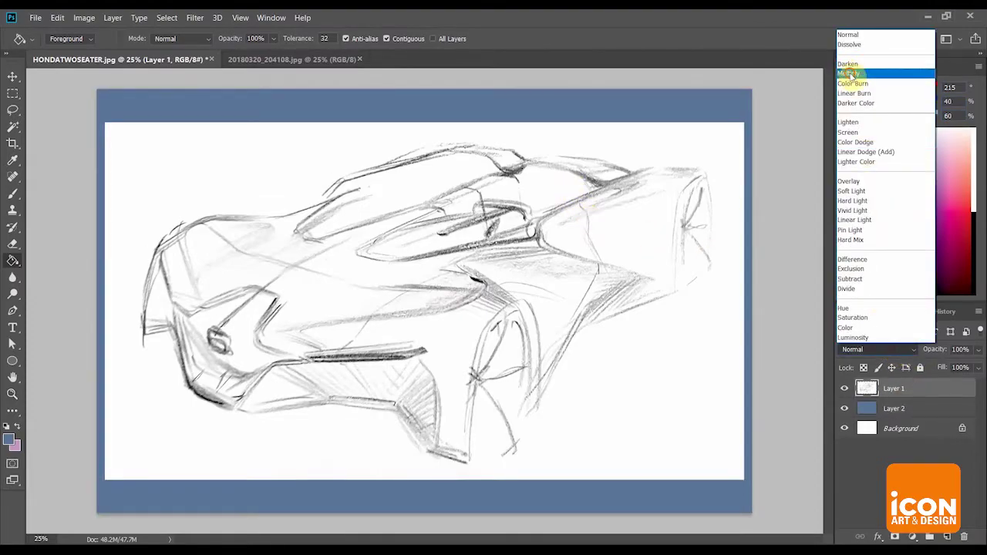
pyautogui.click(858, 71)
pyautogui.press('z')
pyautogui.keyDown('alt'); pyautogui.click(545, 239); pyautogui.keyUp('alt')
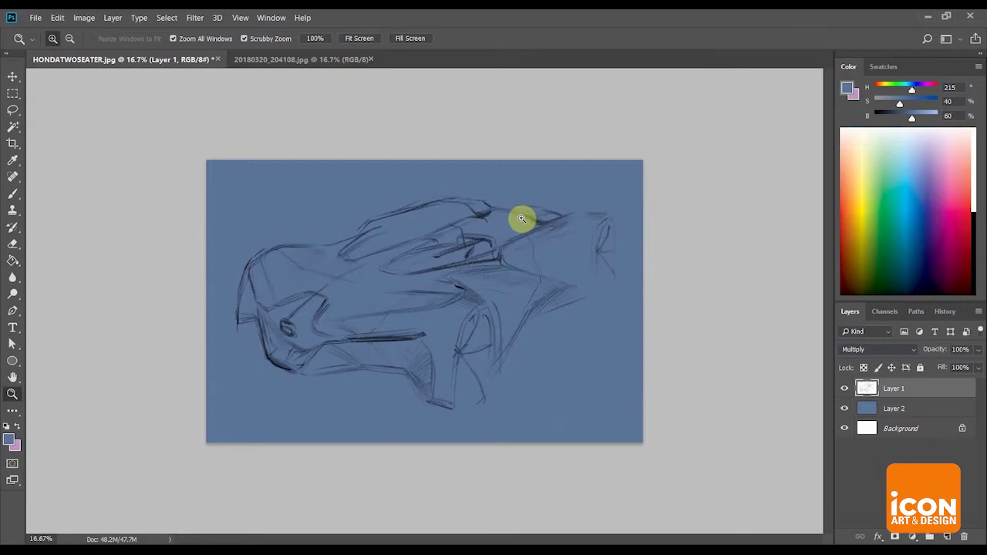
# Invert the sketch on Layer 1 and change its blend mode to Screen
pyautogui.hotkey('ctrl', 'i')
pyautogui.click(894, 349)
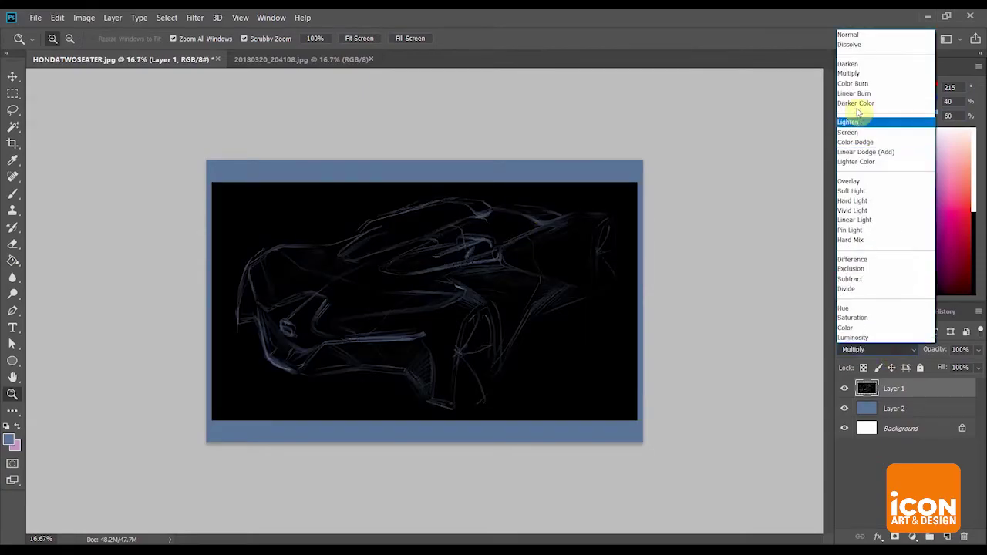
pyautogui.click(859, 129)
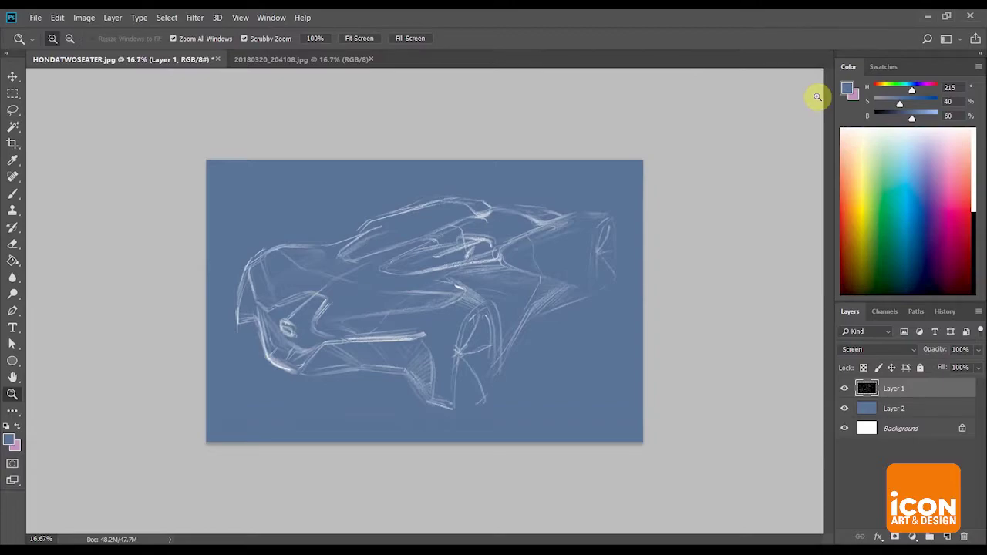
pyautogui.moveTo(514, 289); pyautogui.dragTo(448, 272)
pyautogui.click(461, 260)
pyautogui.click(460, 258)
# Add a new layer directly above the blue fill layer and activate the Brush tool
pyautogui.click(914, 408)
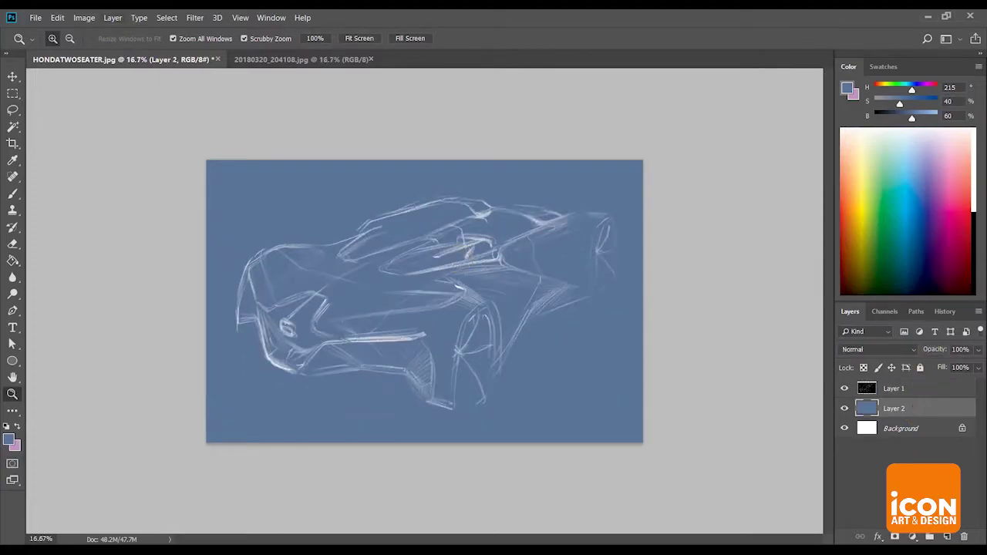
pyautogui.click(949, 536)
pyautogui.press('b')
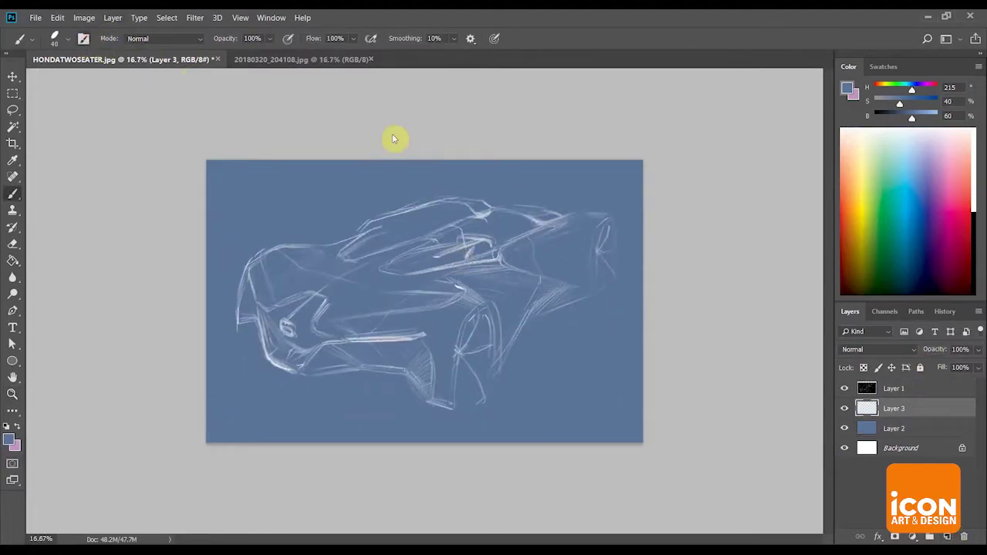
# Turn off Shape Dynamics for the soft elliptical brush
pyautogui.press('F5')
pyautogui.moveTo(820, 297); pyautogui.dragTo(577, 269)
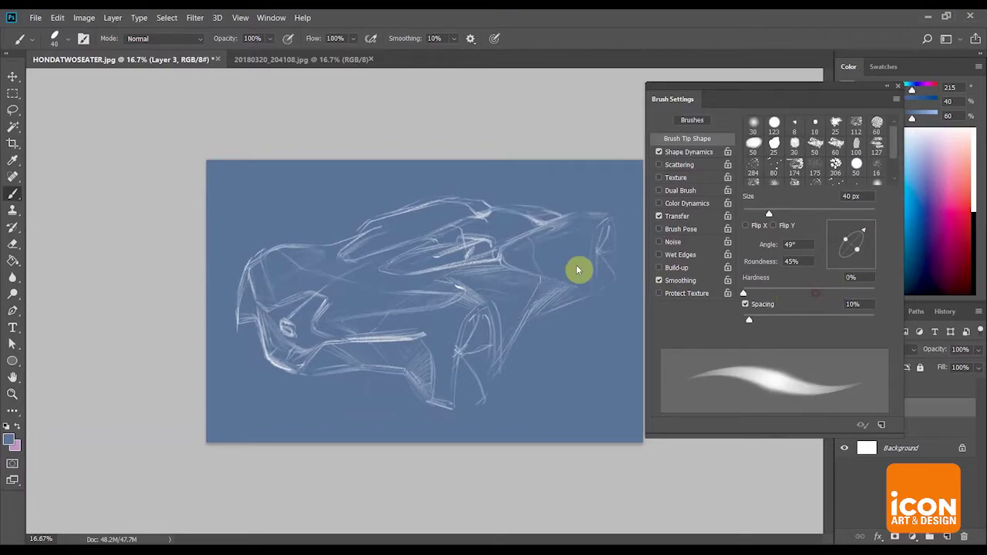
pyautogui.click(659, 152)
pyautogui.click(898, 87)
pyautogui.hotkey('ctrl', 'space')
pyautogui.moveTo(756, 175); pyautogui.dragTo(765, 175)
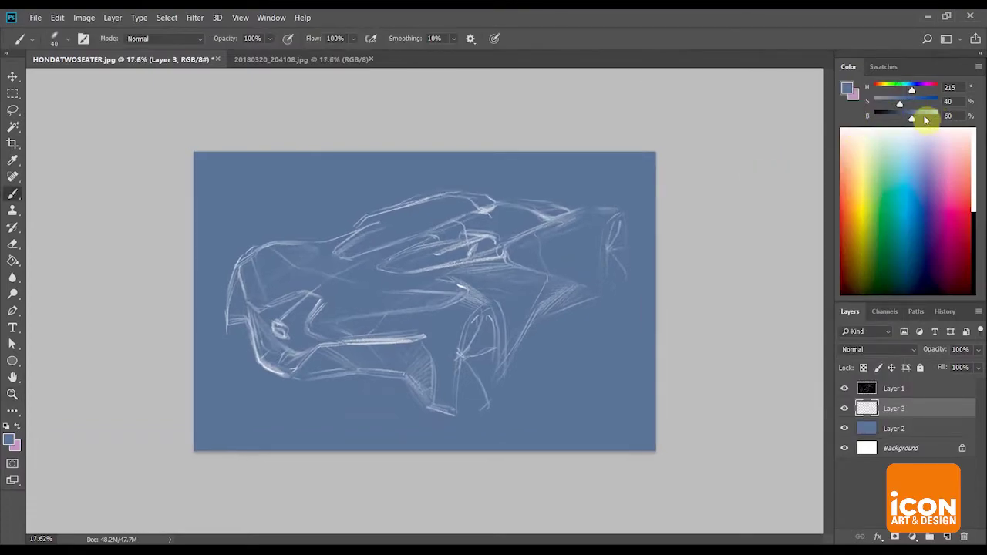
# Set the foreground colour to light blue with H 204, S 35, B 100
pyautogui.moveTo(919, 114); pyautogui.dragTo(931, 106)
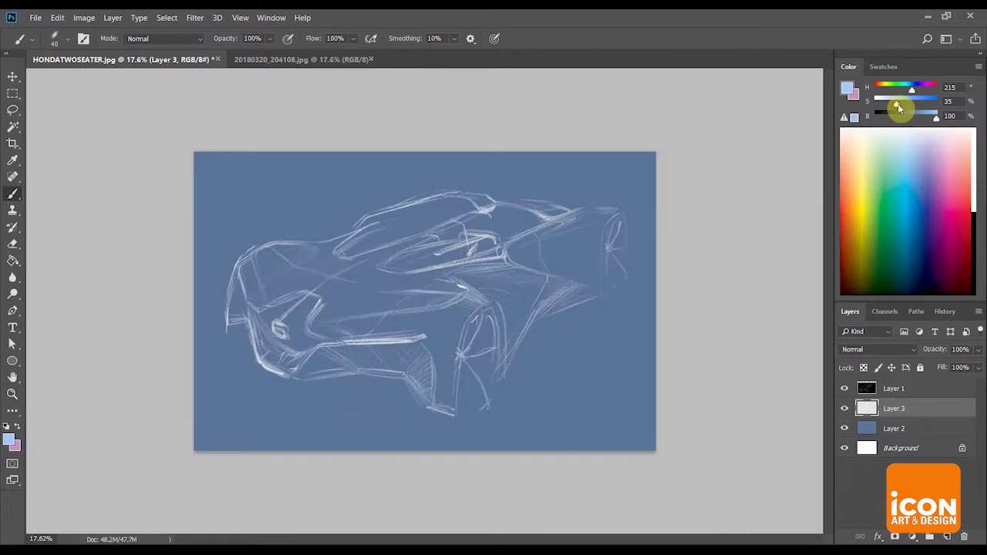
pyautogui.write('2')
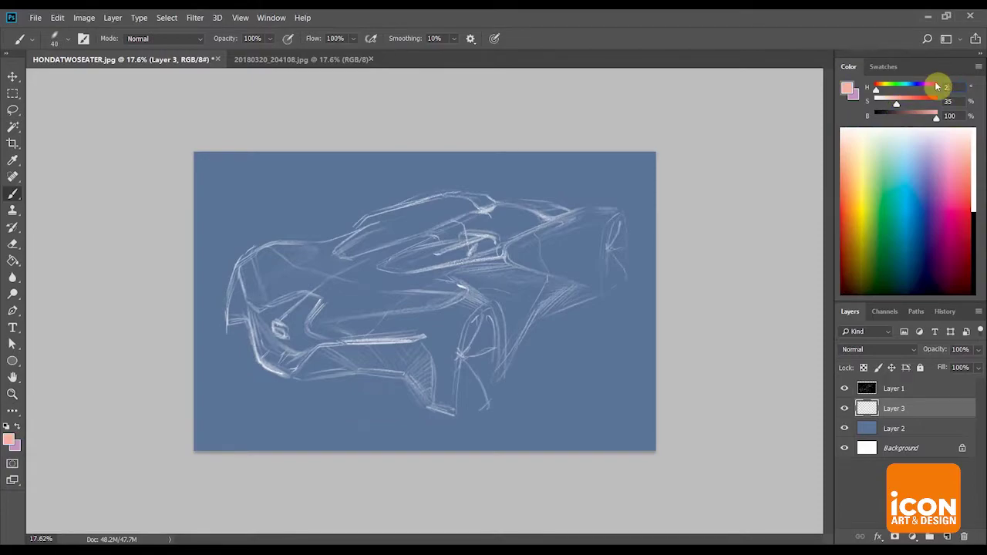
pyautogui.write('04')
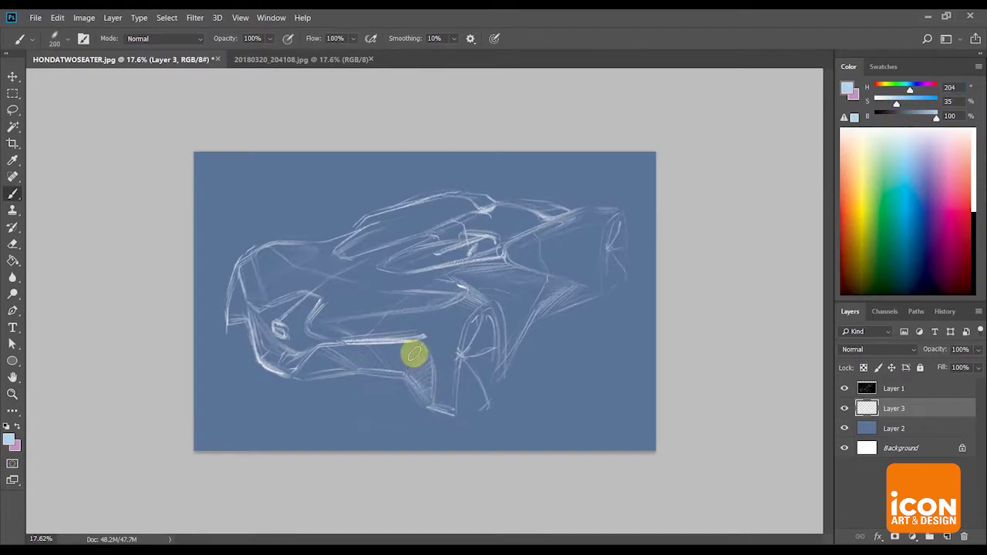
# Paint a large, soft light-blue glow over the car's near front fender with an enlarged brush
pyautogui.press(']')
pyautogui.moveTo(375, 327)
pyautogui.mouseDown()
pyautogui.moveTo(495, 352)
pyautogui.moveTo(432, 316)
pyautogui.mouseUp()
pyautogui.press(']')
pyautogui.hotkey('ctrl', 'z')
pyautogui.press('z')
pyautogui.keyDown('alt'); pyautogui.click(495, 288); pyautogui.keyUp('alt')
pyautogui.keyDown('alt'); pyautogui.click(497, 294); pyautogui.keyUp('alt')
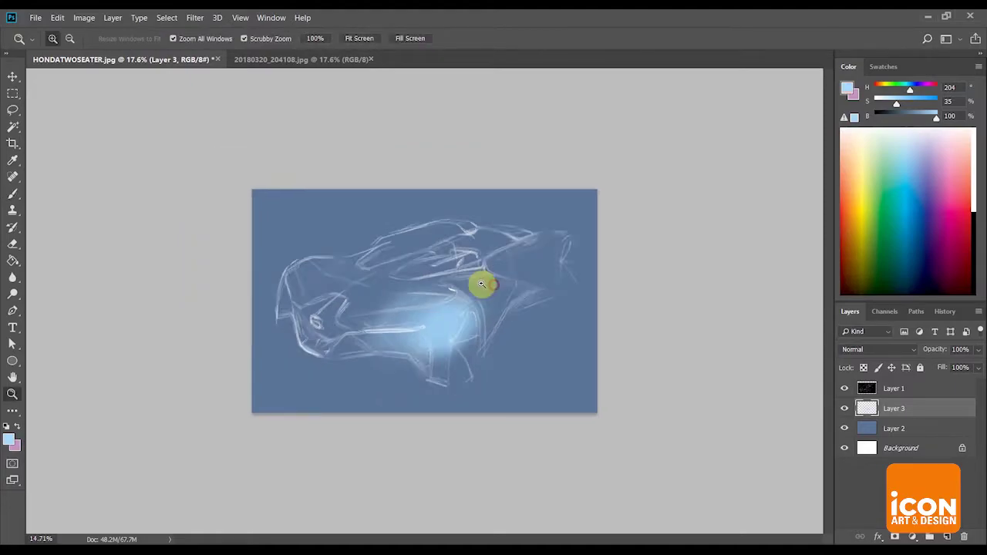
pyautogui.click(498, 299)
# Give the Eraser a soft, tilted tip with an angle of 44° and a hardness of 0%
pyautogui.press('e')
pyautogui.press('F5')
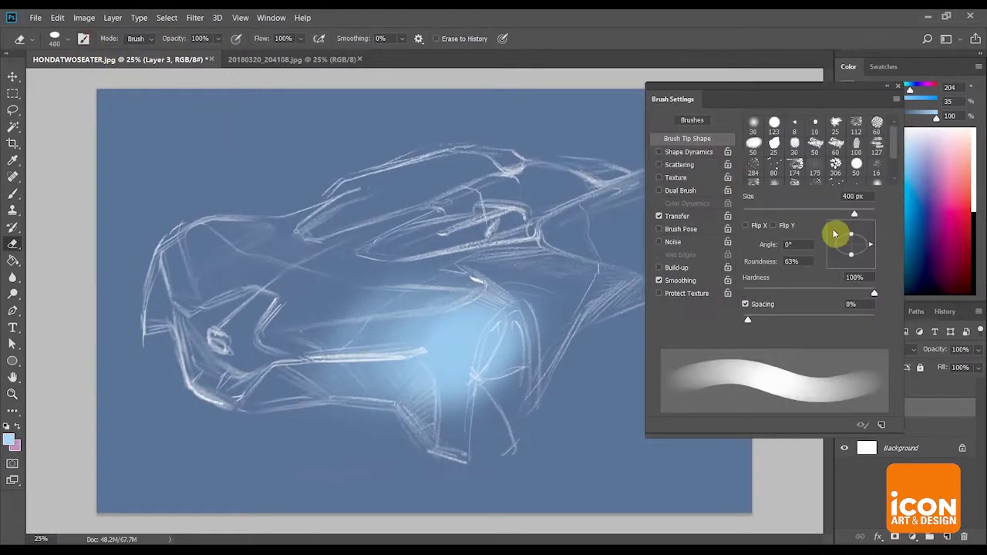
pyautogui.moveTo(870, 240); pyautogui.dragTo(812, 306)
# Erase the excess glow around the near front fender and wheel arch
pyautogui.press('r')
pyautogui.moveTo(601, 247); pyautogui.dragTo(456, 157)
pyautogui.press('e')
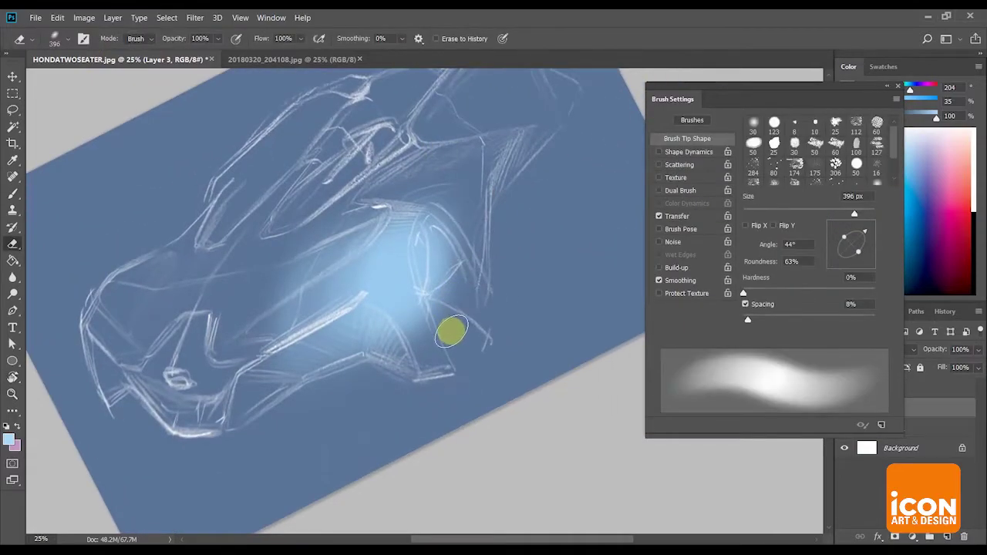
pyautogui.press('r')
pyautogui.moveTo(533, 234)
pyautogui.mouseDown()
pyautogui.moveTo(533, 222)
pyautogui.moveTo(503, 283)
pyautogui.mouseUp()
pyautogui.press('e')
pyautogui.press('z')
pyautogui.moveTo(558, 214); pyautogui.dragTo(553, 221)
# Brush a soft light-blue highlight along the car's rear fender
pyautogui.press('b')
pyautogui.moveTo(487, 249)
pyautogui.mouseDown()
pyautogui.moveTo(603, 230)
pyautogui.moveTo(516, 230)
pyautogui.moveTo(573, 230)
pyautogui.moveTo(536, 226)
pyautogui.moveTo(578, 214)
pyautogui.moveTo(528, 189)
pyautogui.moveTo(574, 206)
pyautogui.mouseUp()
pyautogui.press('r')
pyautogui.press('z')
pyautogui.press('r')
pyautogui.moveTo(570, 206)
pyautogui.mouseDown()
pyautogui.moveTo(542, 132)
pyautogui.moveTo(476, 257)
pyautogui.mouseUp()
# Trim the edges of the rear fender highlight with the soft Eraser
pyautogui.press('e')
pyautogui.moveTo(528, 111)
pyautogui.mouseDown()
pyautogui.moveTo(390, 264)
pyautogui.moveTo(522, 143)
pyautogui.moveTo(609, 260)
pyautogui.moveTo(609, 279)
pyautogui.mouseUp()
pyautogui.press('r')
pyautogui.moveTo(592, 290)
pyautogui.mouseDown()
pyautogui.moveTo(546, 265)
pyautogui.moveTo(602, 298)
pyautogui.moveTo(338, 343)
pyautogui.mouseUp()
pyautogui.press('z')
pyautogui.press('e')
pyautogui.click(836, 294)
pyautogui.press('z')
pyautogui.moveTo(532, 303); pyautogui.dragTo(518, 301)
# Paint soft light-blue glows over the far front fender and behind the roofline with the 900 px brush
pyautogui.press('r')
pyautogui.moveTo(590, 211); pyautogui.dragTo(485, 145)
pyautogui.press('z')
pyautogui.moveTo(531, 231); pyautogui.dragTo(539, 230)
pyautogui.moveTo(589, 180)
pyautogui.mouseDown()
pyautogui.moveTo(569, 152)
pyautogui.moveTo(597, 202)
pyautogui.moveTo(548, 182)
pyautogui.moveTo(532, 239)
pyautogui.mouseUp()
pyautogui.press('r')
pyautogui.press('b')
pyautogui.moveTo(270, 205)
pyautogui.mouseDown()
pyautogui.moveTo(328, 193)
pyautogui.moveTo(374, 223)
pyautogui.moveTo(391, 180)
pyautogui.moveTo(568, 176)
pyautogui.moveTo(539, 158)
pyautogui.moveTo(551, 169)
pyautogui.moveTo(463, 174)
pyautogui.mouseUp()
pyautogui.press('r')
pyautogui.press('b')
pyautogui.moveTo(262, 223)
pyautogui.mouseDown()
pyautogui.moveTo(406, 153)
pyautogui.moveTo(460, 139)
pyautogui.mouseUp()
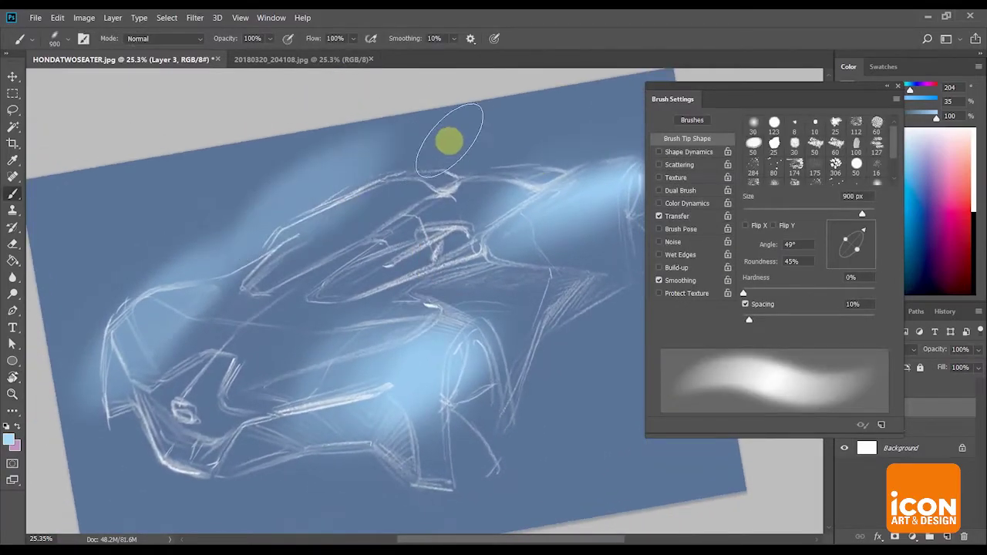
# Lasso the canopy along the roofline and windshield, remove the glow inside it, and deselect
pyautogui.press('r')
pyautogui.moveTo(364, 154); pyautogui.dragTo(531, 153)
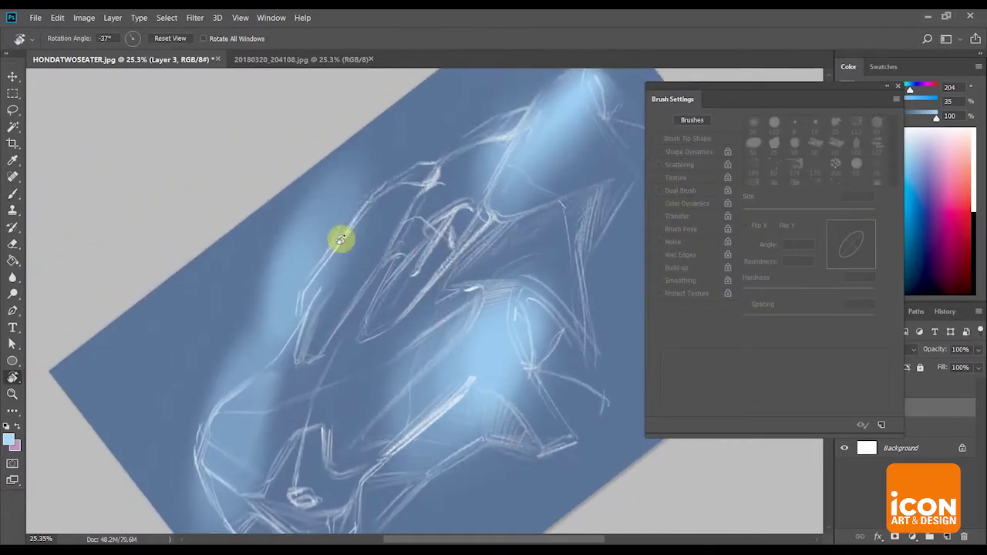
pyautogui.press('l')
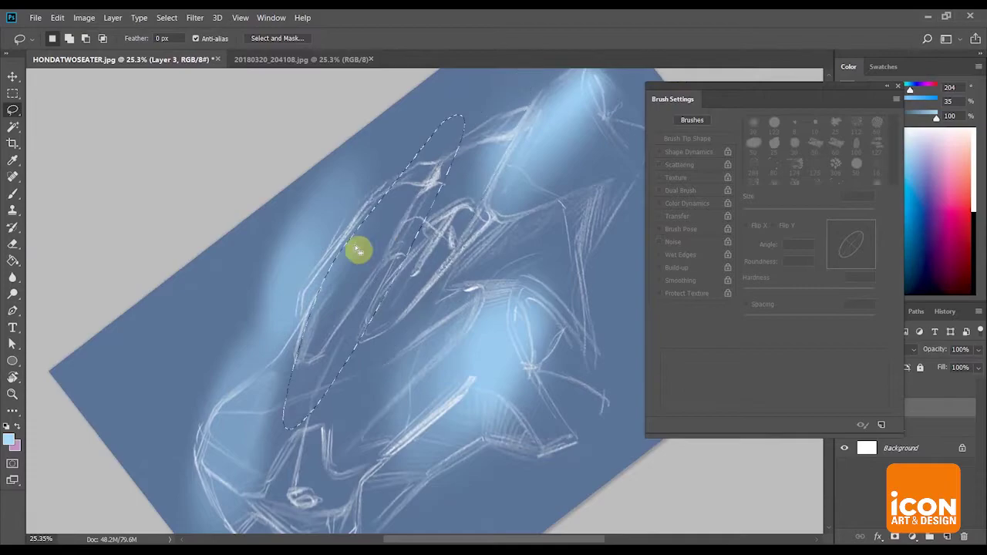
pyautogui.moveTo(298, 365)
pyautogui.mouseDown()
pyautogui.moveTo(348, 372)
pyautogui.moveTo(255, 399)
pyautogui.mouseUp()
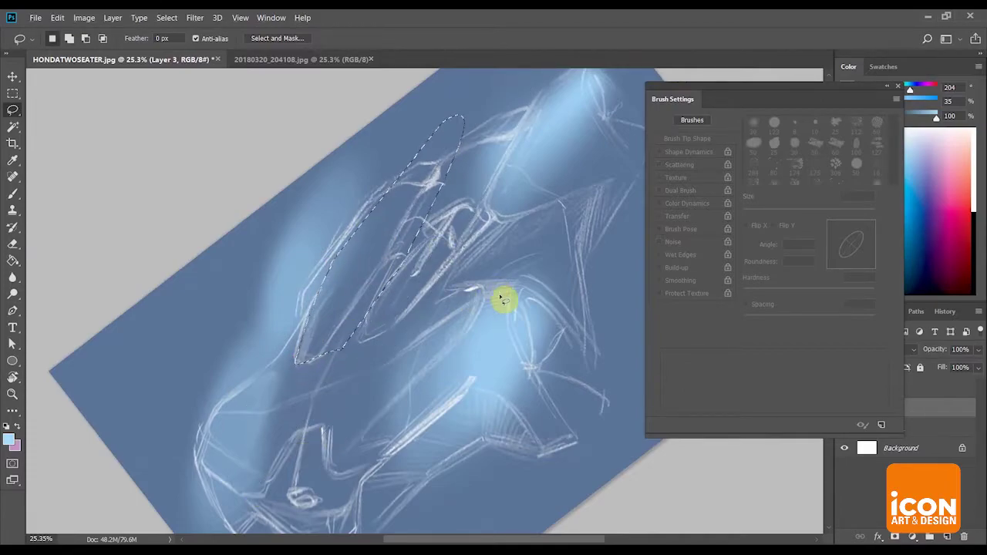
pyautogui.press('r')
pyautogui.moveTo(502, 298)
pyautogui.mouseDown()
pyautogui.moveTo(522, 264)
pyautogui.moveTo(663, 268)
pyautogui.mouseUp()
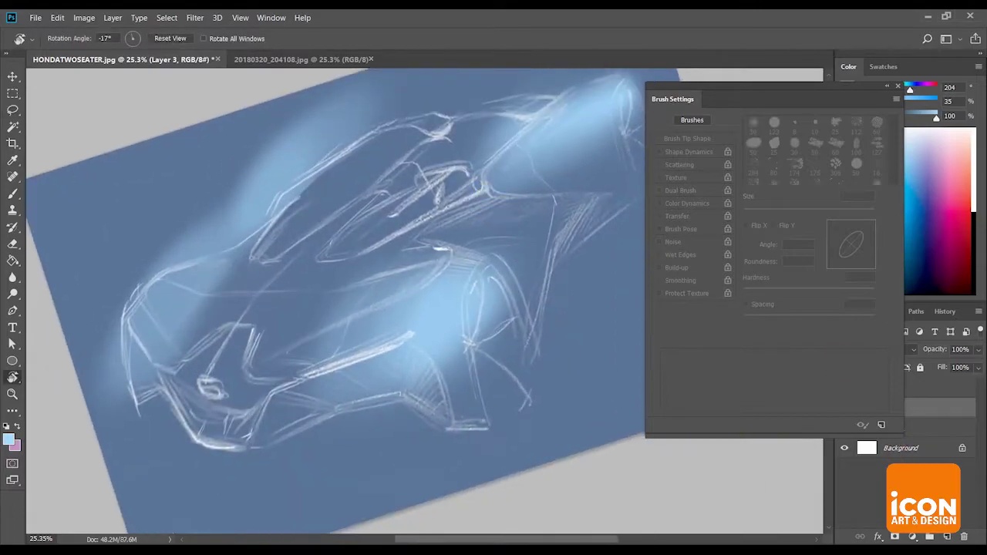
pyautogui.moveTo(722, 367)
pyautogui.mouseDown()
pyautogui.moveTo(478, 185)
pyautogui.moveTo(777, 339)
pyautogui.mouseUp()
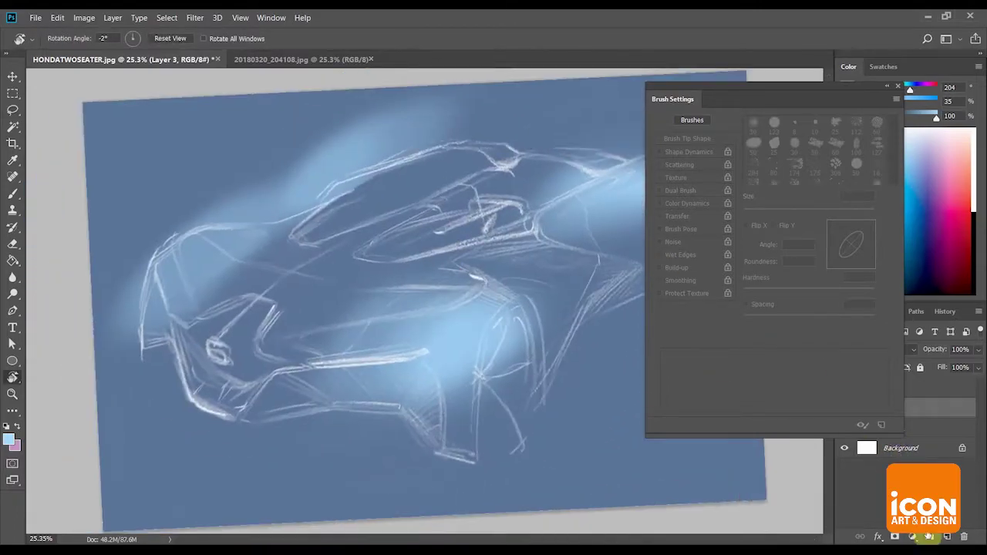
# Add a new layer above the highlights and set a dark blue foreground (H 224, S 52, B 35), starting from the sampled base blue
pyautogui.click(946, 538)
pyautogui.moveTo(581, 302); pyautogui.dragTo(515, 245)
pyautogui.moveTo(485, 278); pyautogui.dragTo(440, 205)
pyautogui.press('b')
pyautogui.keyDown('alt'); pyautogui.click(283, 263); pyautogui.keyUp('alt')
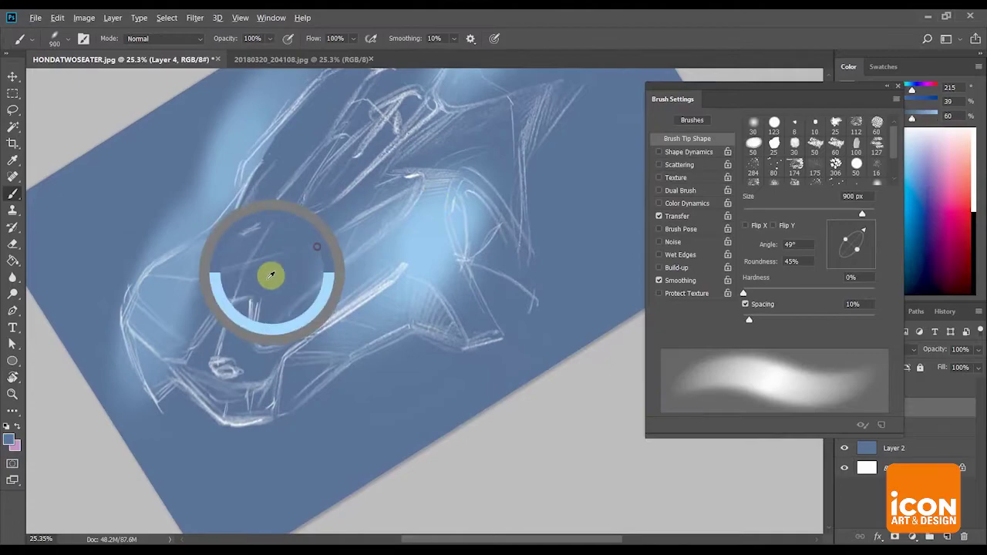
pyautogui.moveTo(837, 99); pyautogui.dragTo(740, 109)
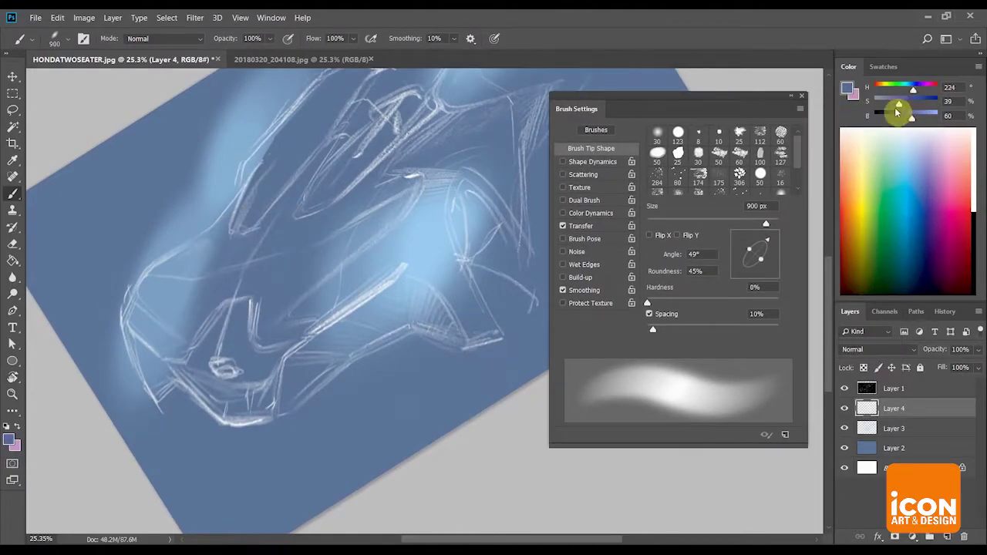
pyautogui.press('r')
pyautogui.moveTo(436, 207); pyautogui.dragTo(465, 217)
pyautogui.press('b')
pyautogui.moveTo(290, 295); pyautogui.dragTo(391, 260)
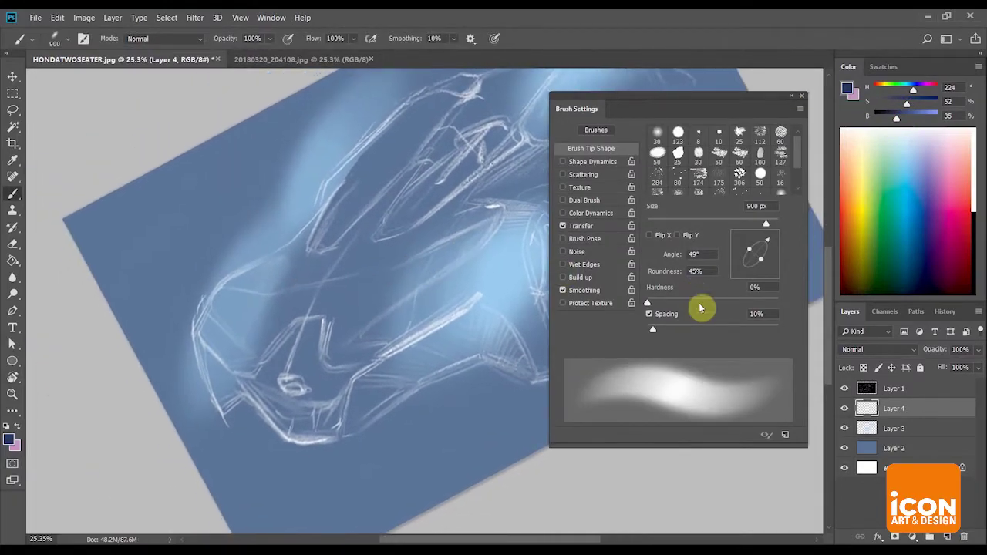
# Set the brush spacing to 15% and size to 1100 px, and paint dark-blue shading across the hood and canopy
pyautogui.moveTo(652, 330); pyautogui.dragTo(656, 330)
pyautogui.press(']')
pyautogui.press(']')
pyautogui.moveTo(249, 375); pyautogui.dragTo(434, 104)
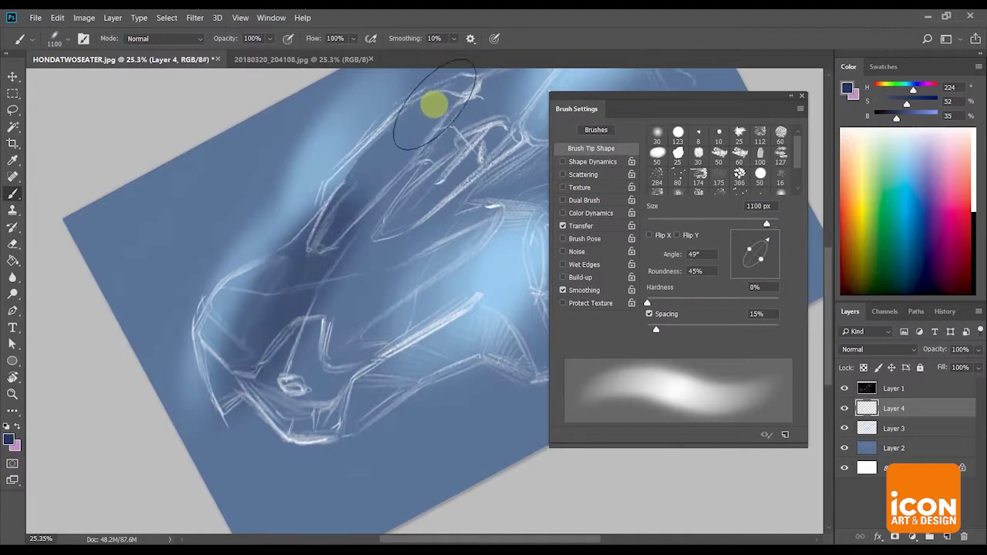
pyautogui.press('r')
pyautogui.moveTo(489, 147)
pyautogui.mouseDown()
pyautogui.moveTo(408, 145)
pyautogui.moveTo(378, 236)
pyautogui.mouseUp()
pyautogui.moveTo(353, 293)
pyautogui.mouseDown()
pyautogui.moveTo(452, 137)
pyautogui.moveTo(465, 165)
pyautogui.moveTo(445, 172)
pyautogui.mouseUp()
# Lasso the near front fender area below the hood crease, following the crease up around its rear tip
pyautogui.press('r')
pyautogui.press('e')
pyautogui.press('r')
pyautogui.moveTo(544, 224)
pyautogui.mouseDown()
pyautogui.moveTo(529, 192)
pyautogui.moveTo(427, 185)
pyautogui.moveTo(498, 111)
pyautogui.moveTo(402, 148)
pyautogui.mouseUp()
pyautogui.press('l')
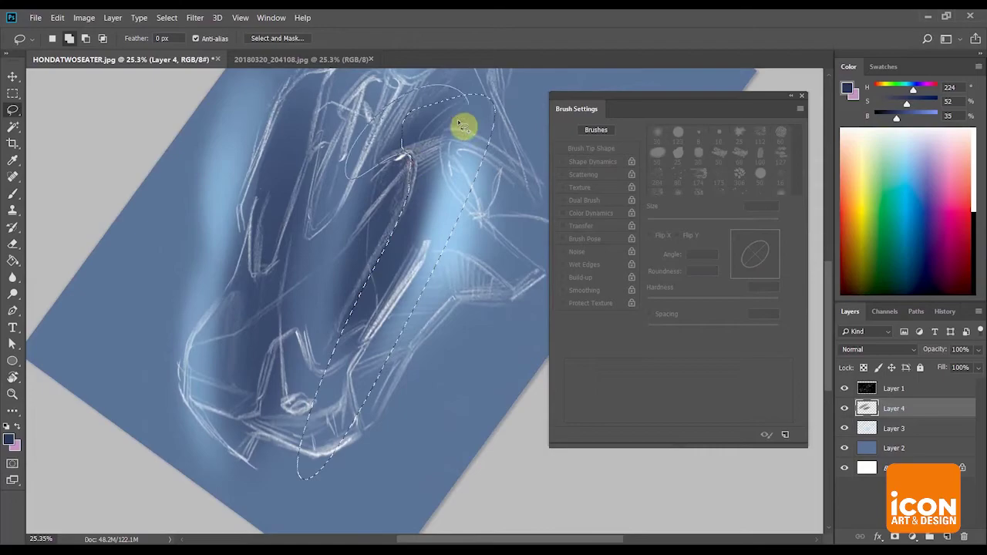
pyautogui.press('r')
pyautogui.moveTo(421, 158); pyautogui.dragTo(329, 148)
pyautogui.scroll(5, 333, 147)
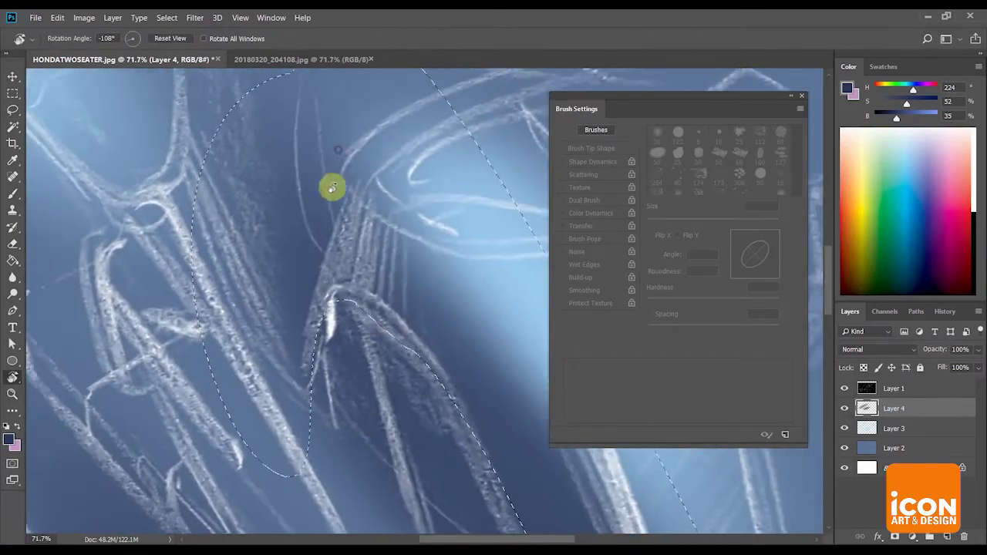
pyautogui.press('l')
pyautogui.moveTo(336, 210); pyautogui.dragTo(343, 310)
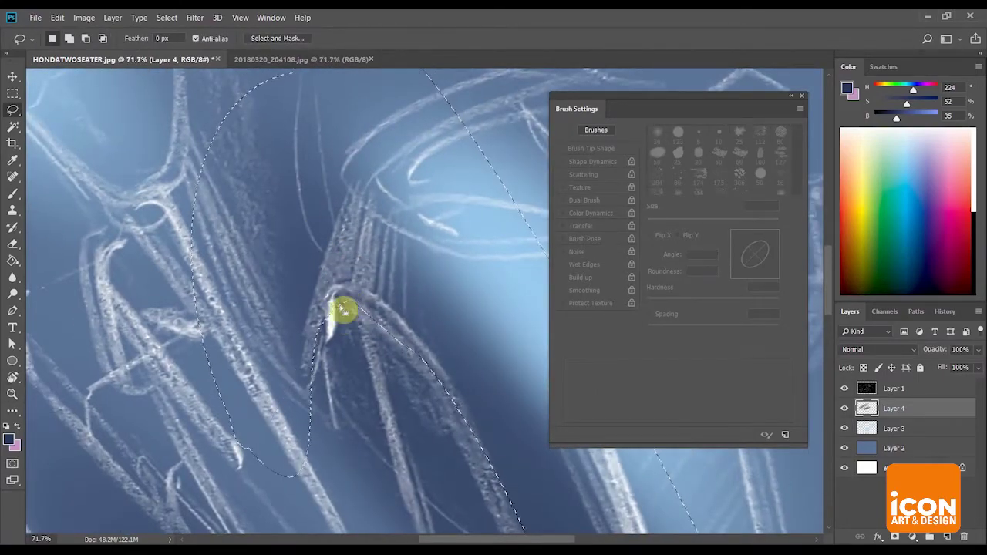
pyautogui.press('r')
pyautogui.moveTo(401, 343); pyautogui.dragTo(441, 206)
pyautogui.press('z')
pyautogui.press('t')
pyautogui.moveTo(495, 207); pyautogui.dragTo(401, 163)
pyautogui.click(879, 412)
pyautogui.hotkey('ctrl', 'z')
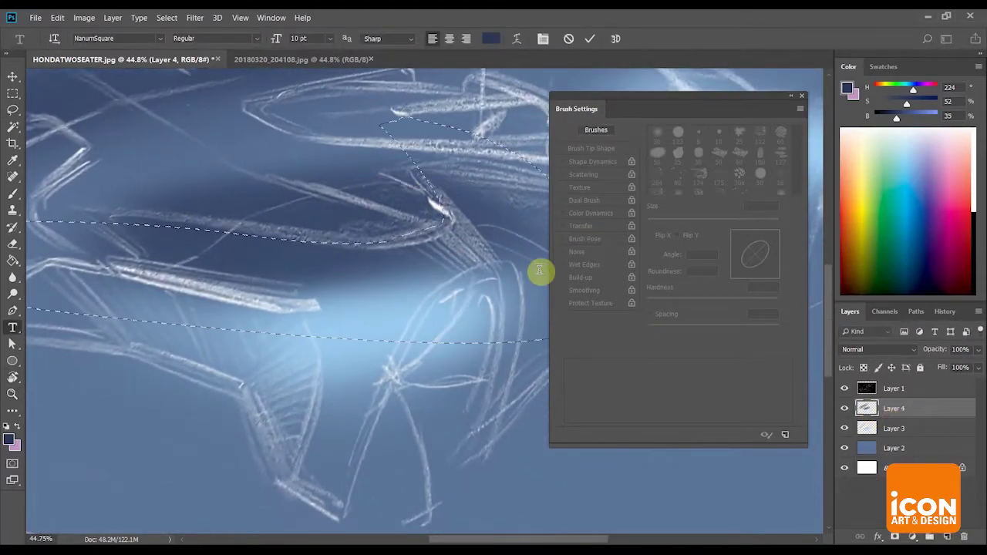
# Refine the lasso selection around the rear tip of the hood crease
pyautogui.press('r')
pyautogui.moveTo(536, 272); pyautogui.dragTo(475, 206)
pyautogui.press('z')
pyautogui.press('l')
pyautogui.moveTo(410, 198)
pyautogui.mouseDown()
pyautogui.moveTo(462, 212)
pyautogui.moveTo(316, 196)
pyautogui.moveTo(388, 118)
pyautogui.moveTo(363, 223)
pyautogui.mouseUp()
pyautogui.press('r')
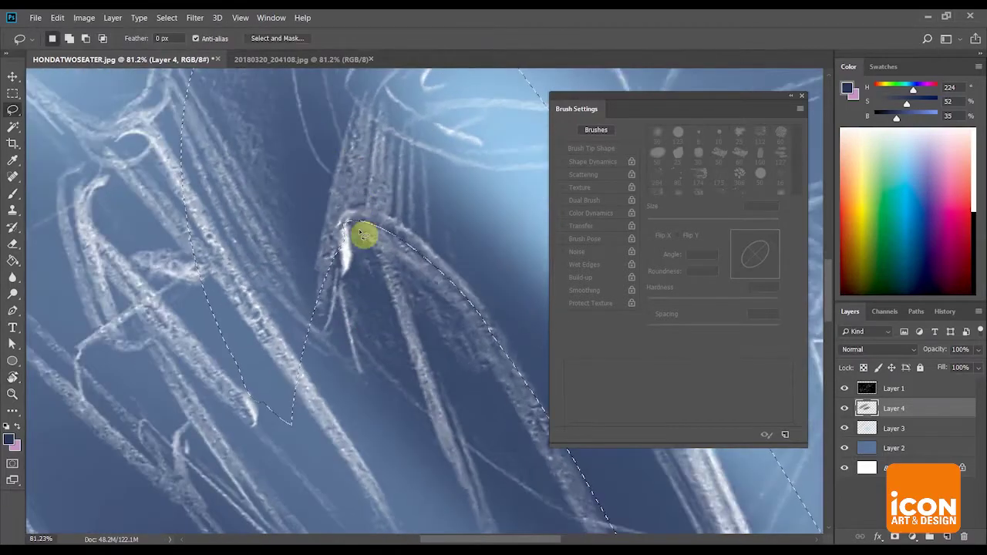
pyautogui.press('r')
# Erase the dark shading inside the fender selection, setting the Eraser's hardness to 0%
pyautogui.moveTo(406, 169); pyautogui.dragTo(505, 220)
pyautogui.press('z')
pyautogui.moveTo(505, 239)
pyautogui.mouseDown()
pyautogui.moveTo(445, 257)
pyautogui.moveTo(469, 304)
pyautogui.mouseUp()
pyautogui.press('r')
pyautogui.moveTo(437, 223)
pyautogui.mouseDown()
pyautogui.moveTo(496, 165)
pyautogui.moveTo(418, 165)
pyautogui.mouseUp()
pyautogui.press('e')
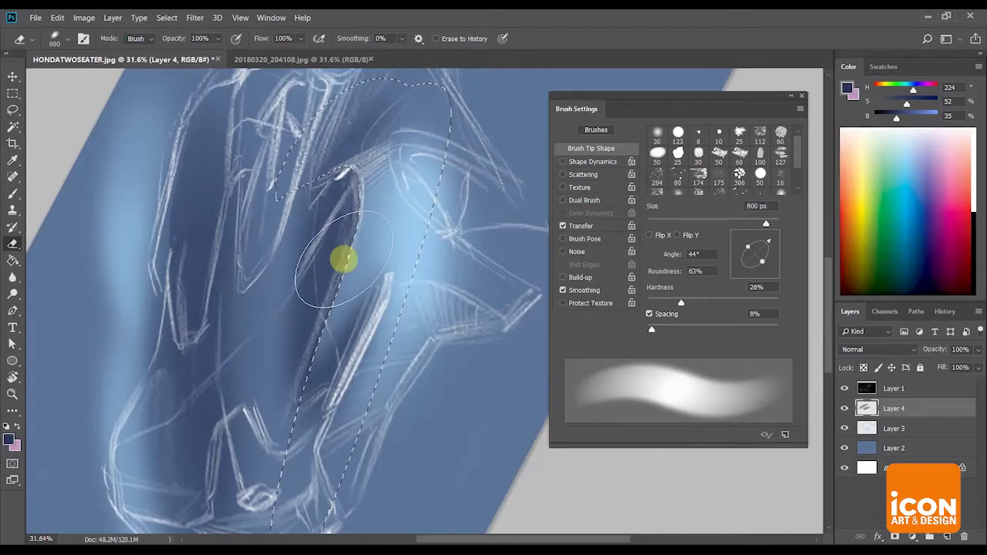
pyautogui.click(647, 301)
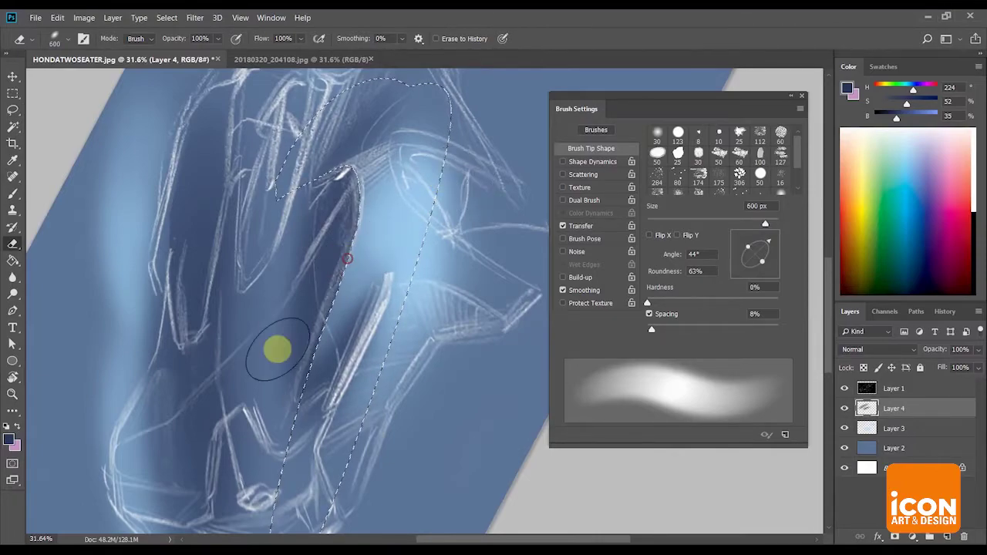
# Deselect the front fender area and return to the Eraser tool
pyautogui.press('r')
pyautogui.moveTo(434, 185); pyautogui.dragTo(530, 287)
pyautogui.press('z')
pyautogui.moveTo(509, 278)
pyautogui.mouseDown()
pyautogui.moveTo(437, 260)
pyautogui.moveTo(471, 273)
pyautogui.mouseUp()
pyautogui.press('r')
pyautogui.moveTo(484, 202)
pyautogui.mouseDown()
pyautogui.moveTo(443, 200)
pyautogui.moveTo(467, 192)
pyautogui.mouseUp()
pyautogui.press('z')
pyautogui.press('r')
pyautogui.moveTo(493, 196)
pyautogui.mouseDown()
pyautogui.moveTo(467, 192)
pyautogui.moveTo(424, 226)
pyautogui.mouseUp()
pyautogui.press('l')
pyautogui.hotkey('ctrl', 'd')
pyautogui.click(464, 225)
pyautogui.press('Escape')
pyautogui.moveTo(460, 273)
pyautogui.mouseDown()
pyautogui.moveTo(460, 237)
pyautogui.moveTo(490, 179)
pyautogui.mouseUp()
pyautogui.press('e')
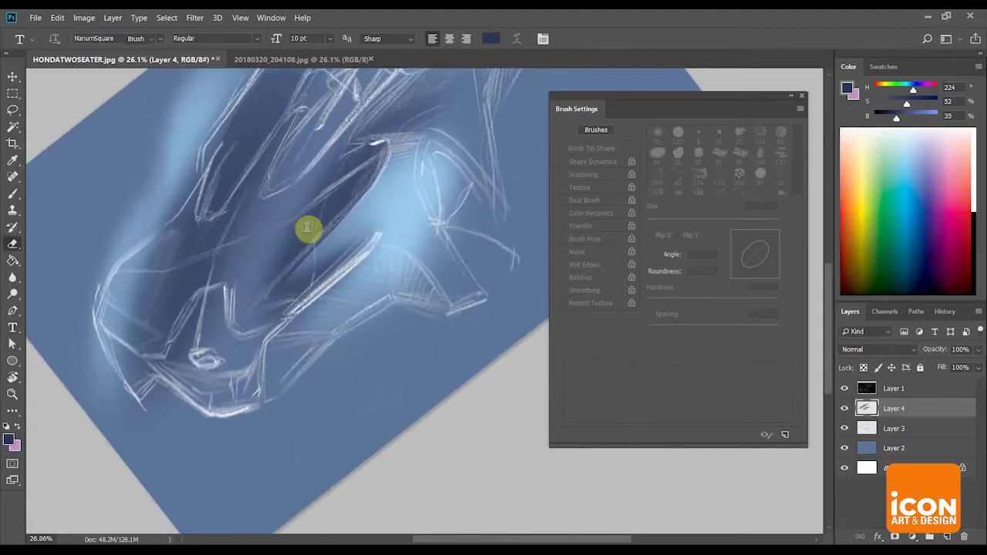
pyautogui.press('e')
pyautogui.press('r')
pyautogui.moveTo(347, 257)
pyautogui.mouseDown()
pyautogui.moveTo(480, 192)
pyautogui.moveTo(432, 242)
pyautogui.moveTo(440, 239)
pyautogui.mouseUp()
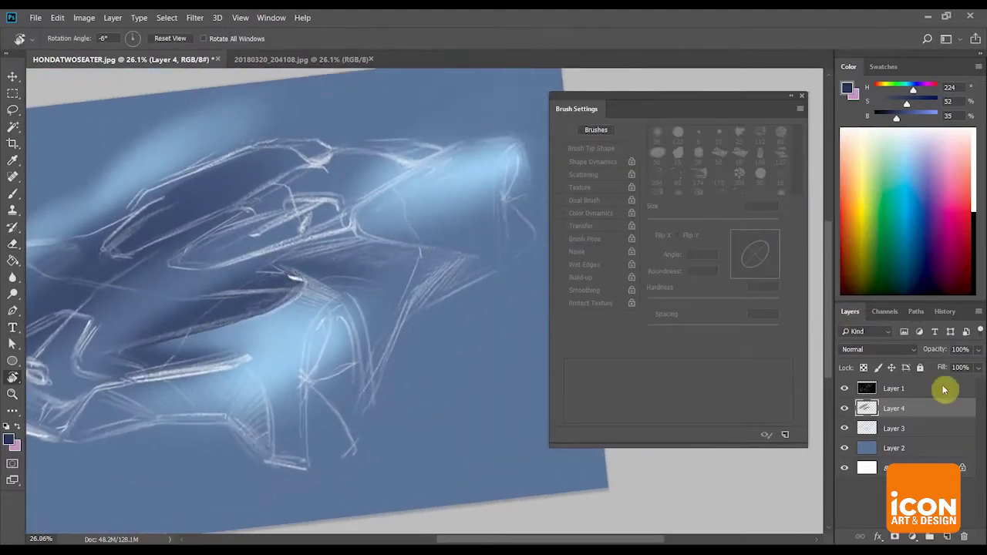
# Add a new layer above the shading layers and sample the light blue of the fender highlight as the brush colour
pyautogui.click(950, 537)
pyautogui.moveTo(529, 269)
pyautogui.mouseDown()
pyautogui.moveTo(440, 227)
pyautogui.moveTo(443, 123)
pyautogui.mouseUp()
pyautogui.press('b')
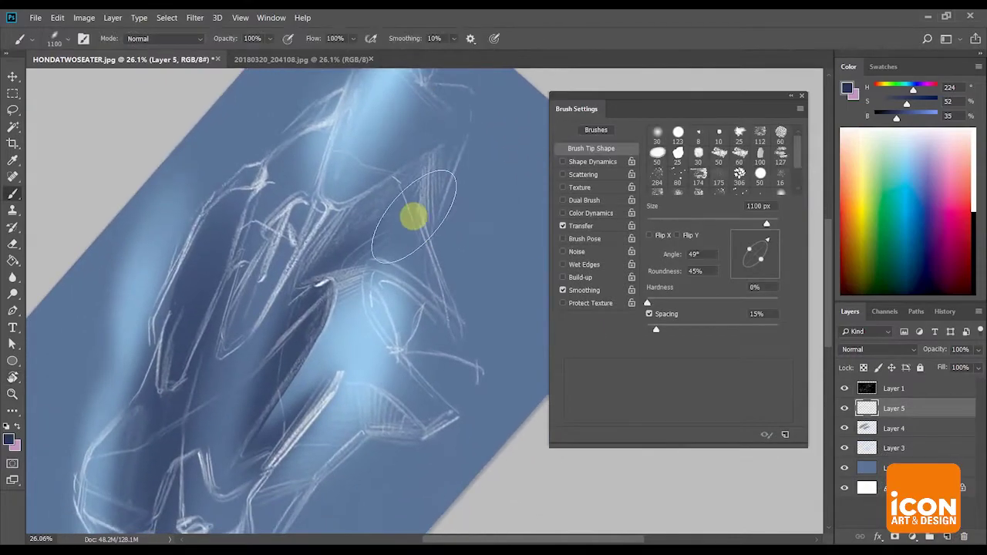
pyautogui.press('r')
pyautogui.moveTo(377, 244); pyautogui.dragTo(425, 227)
pyautogui.press('b')
pyautogui.keyDown('alt'); pyautogui.click(372, 281); pyautogui.keyUp('alt')
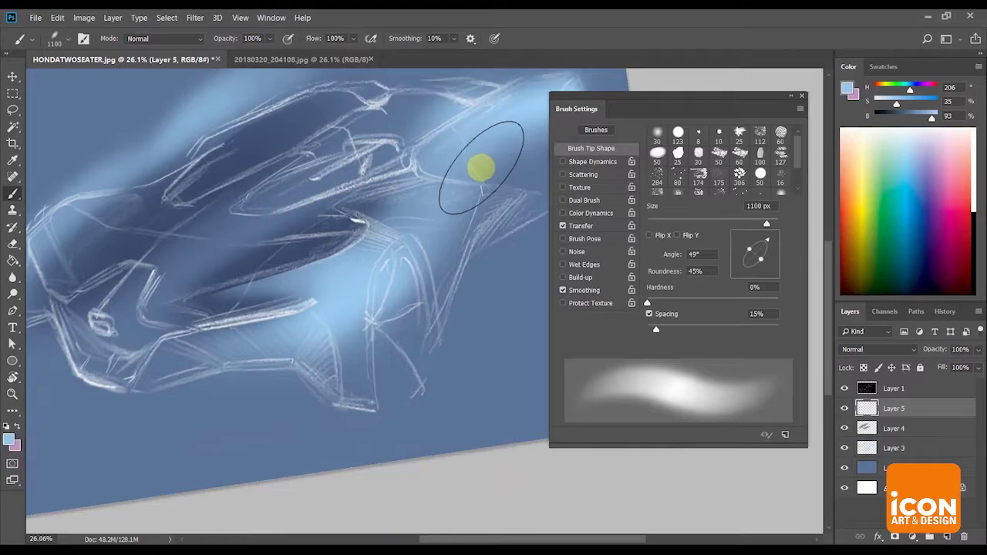
# Paint a soft light blue highlight on the body side behind the front wheel and erase the excess around it
pyautogui.press('r')
pyautogui.moveTo(434, 256); pyautogui.dragTo(442, 258)
pyautogui.hotkey('ctrl', 'space')
pyautogui.moveTo(464, 341); pyautogui.dragTo(513, 343)
pyautogui.moveTo(452, 342); pyautogui.dragTo(172, 327)
pyautogui.press('r')
pyautogui.moveTo(451, 209); pyautogui.dragTo(358, 226)
pyautogui.hotkey('ctrl', 'space')
pyautogui.moveTo(403, 260); pyautogui.dragTo(366, 254)
pyautogui.moveTo(399, 234)
pyautogui.mouseDown()
pyautogui.moveTo(372, 177)
pyautogui.moveTo(367, 183)
pyautogui.mouseUp()
pyautogui.press('e')
pyautogui.moveTo(303, 303)
pyautogui.mouseDown()
pyautogui.moveTo(394, 185)
pyautogui.moveTo(513, 255)
pyautogui.moveTo(449, 192)
pyautogui.moveTo(482, 267)
pyautogui.moveTo(431, 206)
pyautogui.mouseUp()
# Sample a dark blue, set the brush hardness to 62% and paint dark shading beneath the side intake ahead of the rear wheel
pyautogui.press('r')
pyautogui.press('b')
pyautogui.keyDown('alt'); pyautogui.click(84, 247); pyautogui.keyUp('alt')
pyautogui.click(729, 301)
pyautogui.moveTo(349, 251); pyautogui.dragTo(353, 300)
# Set the Eraser's hardness to 100% and erase the dark shading that spills below the car's side sill
pyautogui.press('r')
pyautogui.moveTo(499, 216)
pyautogui.mouseDown()
pyautogui.moveTo(430, 298)
pyautogui.moveTo(441, 290)
pyautogui.mouseUp()
pyautogui.press('e')
pyautogui.moveTo(754, 298); pyautogui.dragTo(838, 326)
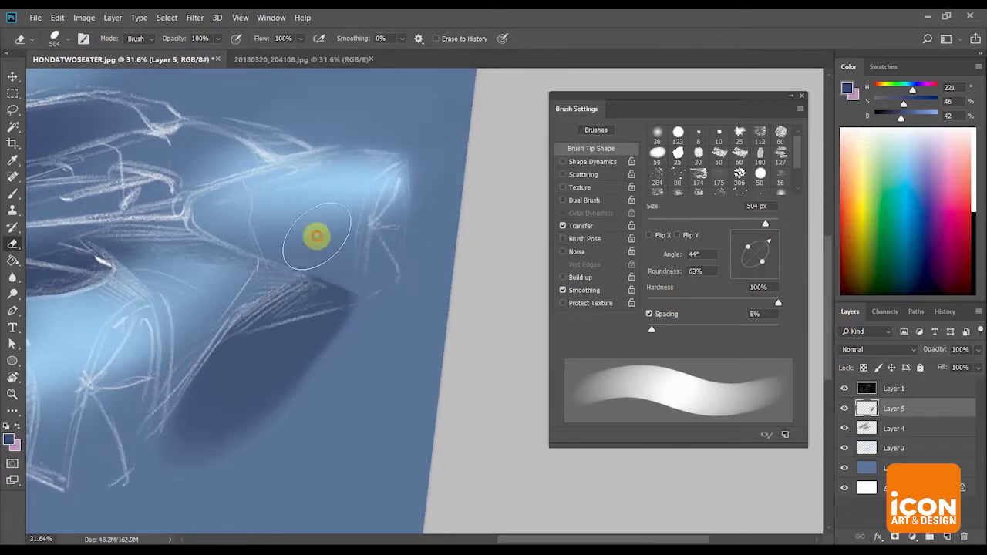
pyautogui.press('r')
pyautogui.moveTo(330, 236)
pyautogui.mouseDown()
pyautogui.moveTo(368, 192)
pyautogui.moveTo(354, 205)
pyautogui.mouseUp()
pyautogui.press('e')
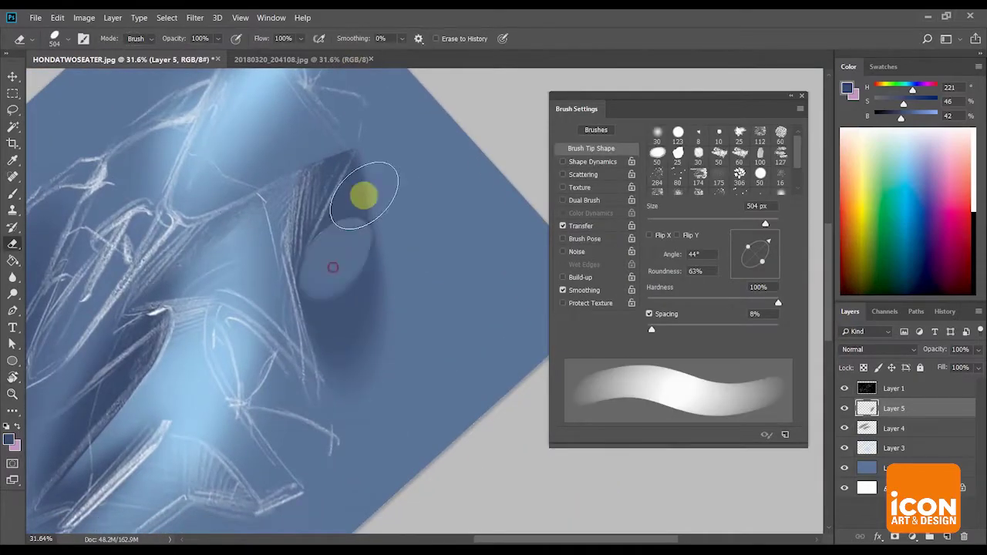
pyautogui.moveTo(354, 349); pyautogui.dragTo(367, 391)
# Merge Layers 3, 4 and 5 into one layer and add a new empty layer above it
pyautogui.press('r')
pyautogui.moveTo(363, 247); pyautogui.dragTo(420, 223)
pyautogui.press('z')
pyautogui.moveTo(469, 242)
pyautogui.mouseDown()
pyautogui.moveTo(430, 221)
pyautogui.moveTo(452, 189)
pyautogui.moveTo(461, 211)
pyautogui.mouseUp()
pyautogui.press('r')
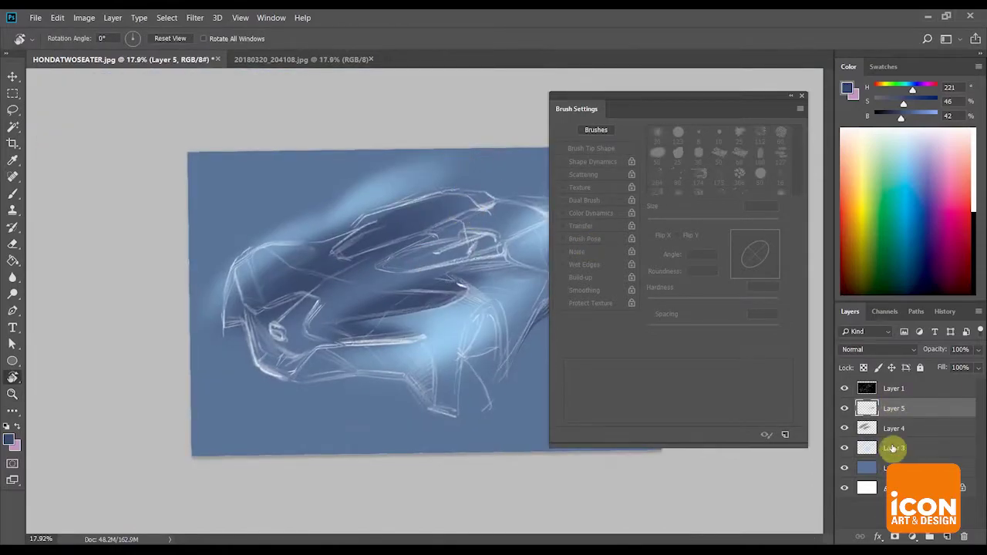
pyautogui.keyDown('shift'); pyautogui.click(892, 447); pyautogui.keyUp('shift')
pyautogui.hotkey('ctrl', 'e')
pyautogui.click(947, 536)
# Set the brush colour to a dark navy with hue 224, saturation 54 and brightness 23
pyautogui.moveTo(513, 262); pyautogui.dragTo(388, 216)
pyautogui.press('b')
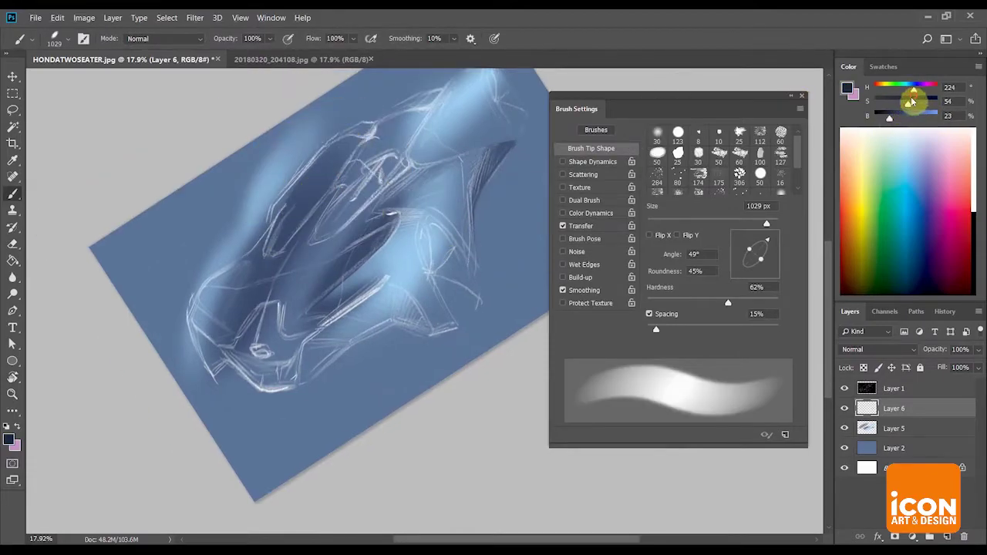
pyautogui.press('r')
pyautogui.moveTo(484, 206); pyautogui.dragTo(475, 200)
pyautogui.moveTo(515, 238); pyautogui.dragTo(471, 215)
pyautogui.press('z')
pyautogui.press('r')
pyautogui.moveTo(484, 162); pyautogui.dragTo(493, 187)
pyautogui.press('z')
pyautogui.moveTo(467, 223); pyautogui.dragTo(515, 262)
pyautogui.moveTo(511, 280); pyautogui.dragTo(310, 230)
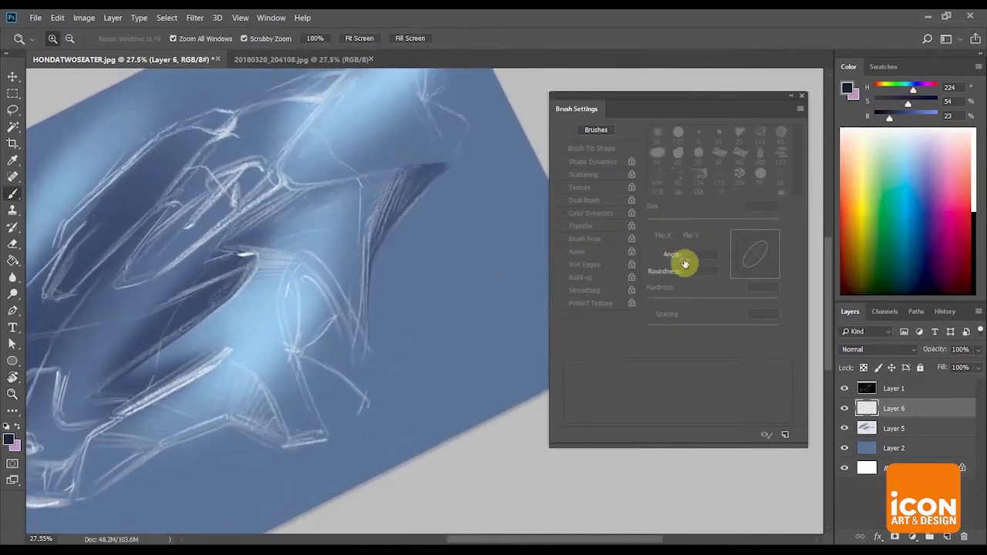
# Paint a dark navy shadow along the side sill between the front and rear wheels with a 900 px brush
pyautogui.press('b')
pyautogui.press('[')
pyautogui.press('[')
pyautogui.moveTo(320, 374)
pyautogui.mouseDown()
pyautogui.moveTo(375, 233)
pyautogui.moveTo(463, 110)
pyautogui.mouseUp()
pyautogui.hotkey('ctrl', 'z')
pyautogui.moveTo(326, 354)
pyautogui.mouseDown()
pyautogui.moveTo(331, 320)
pyautogui.moveTo(482, 84)
pyautogui.mouseUp()
pyautogui.moveTo(430, 158); pyautogui.dragTo(420, 224)
# Set the Eraser's hardness to 51% and erase the dark navy above the side sill toward the rear wheel
pyautogui.press('r')
pyautogui.moveTo(427, 229); pyautogui.dragTo(412, 232)
pyautogui.press('e')
pyautogui.moveTo(757, 302); pyautogui.dragTo(711, 309)
pyautogui.moveTo(428, 106)
pyautogui.mouseDown()
pyautogui.moveTo(439, 121)
pyautogui.moveTo(313, 283)
pyautogui.moveTo(357, 228)
pyautogui.mouseUp()
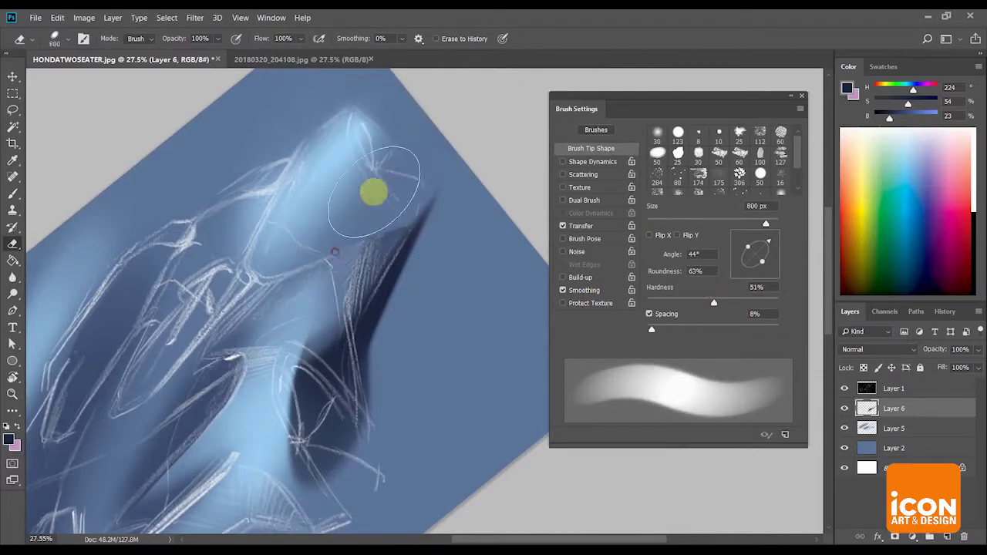
# Erase the dark navy spill over the front wheel and the body side, leaving the shadow only along the sill
pyautogui.press('r')
pyautogui.moveTo(496, 180); pyautogui.dragTo(454, 233)
pyautogui.moveTo(403, 256); pyautogui.dragTo(425, 249)
pyautogui.moveTo(423, 262)
pyautogui.mouseDown()
pyautogui.moveTo(437, 240)
pyautogui.moveTo(532, 179)
pyautogui.mouseUp()
pyautogui.moveTo(488, 169); pyautogui.dragTo(526, 206)
pyautogui.press('e')
pyautogui.moveTo(746, 305); pyautogui.dragTo(754, 303)
pyautogui.moveTo(313, 297)
pyautogui.mouseDown()
pyautogui.moveTo(364, 219)
pyautogui.moveTo(299, 293)
pyautogui.moveTo(371, 240)
pyautogui.moveTo(322, 311)
pyautogui.moveTo(396, 200)
pyautogui.mouseUp()
# On a new layer, paint a dark navy shadow under the front bumper toward the front wheel with a 900 px brush
pyautogui.press('r')
pyautogui.moveTo(392, 159)
pyautogui.mouseDown()
pyautogui.moveTo(425, 168)
pyautogui.moveTo(397, 142)
pyautogui.mouseUp()
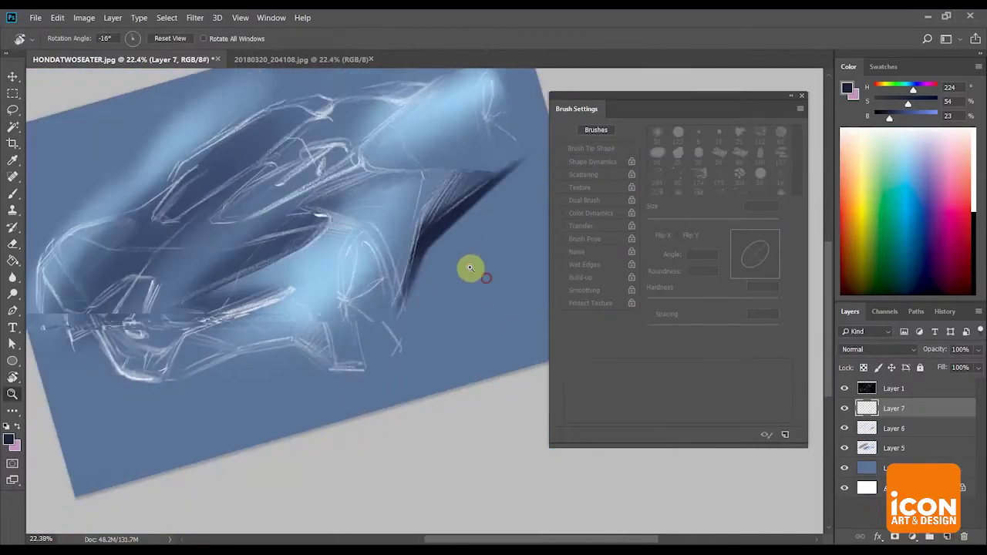
pyautogui.moveTo(470, 268); pyautogui.dragTo(439, 262)
pyautogui.moveTo(501, 189); pyautogui.dragTo(406, 167)
pyautogui.moveTo(459, 289)
pyautogui.mouseDown()
pyautogui.moveTo(478, 291)
pyautogui.moveTo(440, 218)
pyautogui.mouseUp()
pyautogui.press('b')
pyautogui.moveTo(372, 342); pyautogui.dragTo(553, 234)
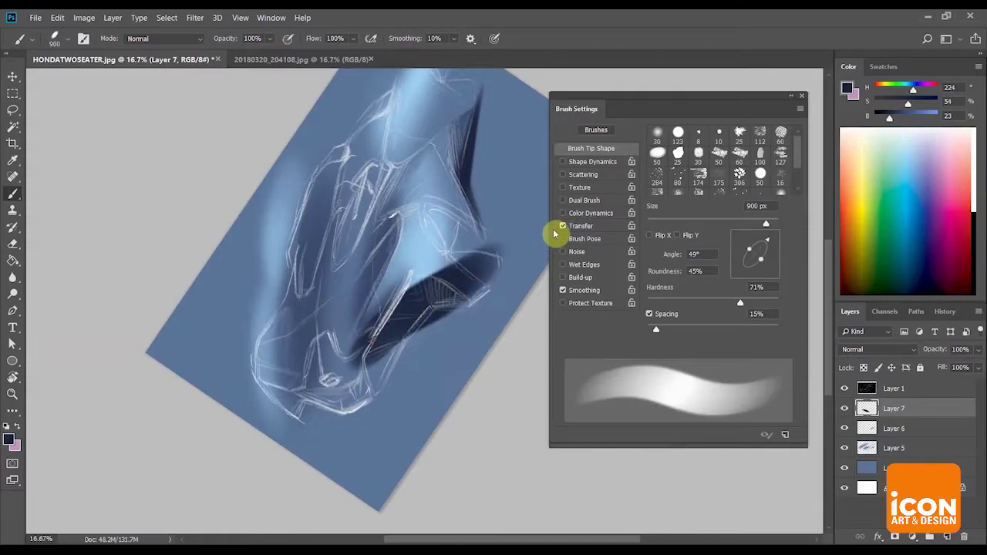
pyautogui.hotkey('ctrl', 'z')
pyautogui.moveTo(290, 422)
pyautogui.mouseDown()
pyautogui.moveTo(380, 382)
pyautogui.moveTo(408, 339)
pyautogui.moveTo(501, 260)
pyautogui.mouseUp()
# Extend the dark navy shadow around the far side of the car's nose
pyautogui.moveTo(388, 344)
pyautogui.mouseDown()
pyautogui.moveTo(222, 456)
pyautogui.moveTo(198, 456)
pyautogui.mouseUp()
pyautogui.hotkey('ctrl', 'z')
pyautogui.moveTo(316, 388)
pyautogui.mouseDown()
pyautogui.moveTo(268, 388)
pyautogui.moveTo(275, 359)
pyautogui.mouseUp()
# Erase the dark shadow over the front wheel with a 500 px Eraser at 100% hardness
pyautogui.press('r')
pyautogui.moveTo(403, 185)
pyautogui.mouseDown()
pyautogui.moveTo(403, 265)
pyautogui.moveTo(496, 254)
pyautogui.moveTo(508, 281)
pyautogui.mouseUp()
pyautogui.press('z')
pyautogui.moveTo(416, 308); pyautogui.dragTo(462, 312)
pyautogui.moveTo(487, 375)
pyautogui.mouseDown()
pyautogui.moveTo(465, 348)
pyautogui.moveTo(366, 289)
pyautogui.mouseUp()
pyautogui.press('e')
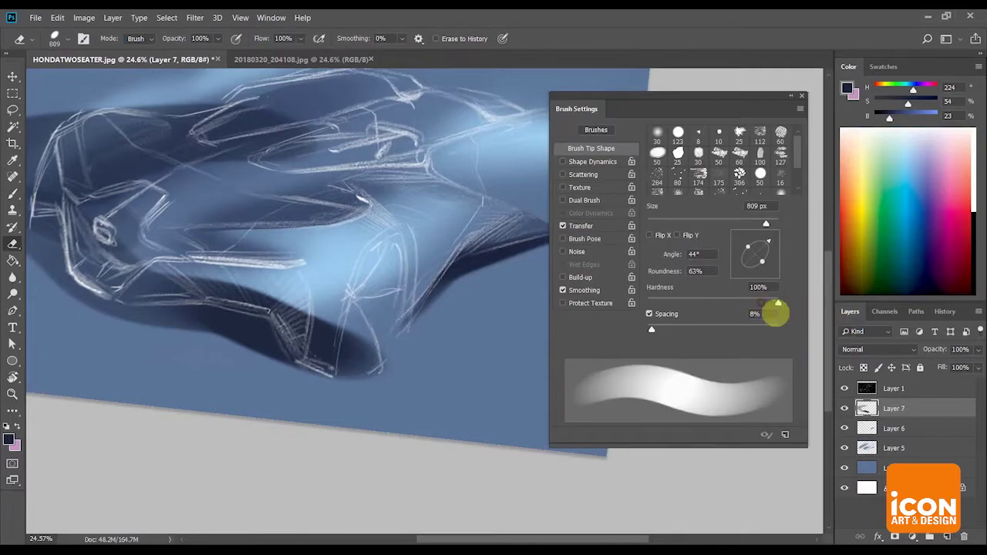
pyautogui.moveTo(328, 340); pyautogui.dragTo(327, 332)
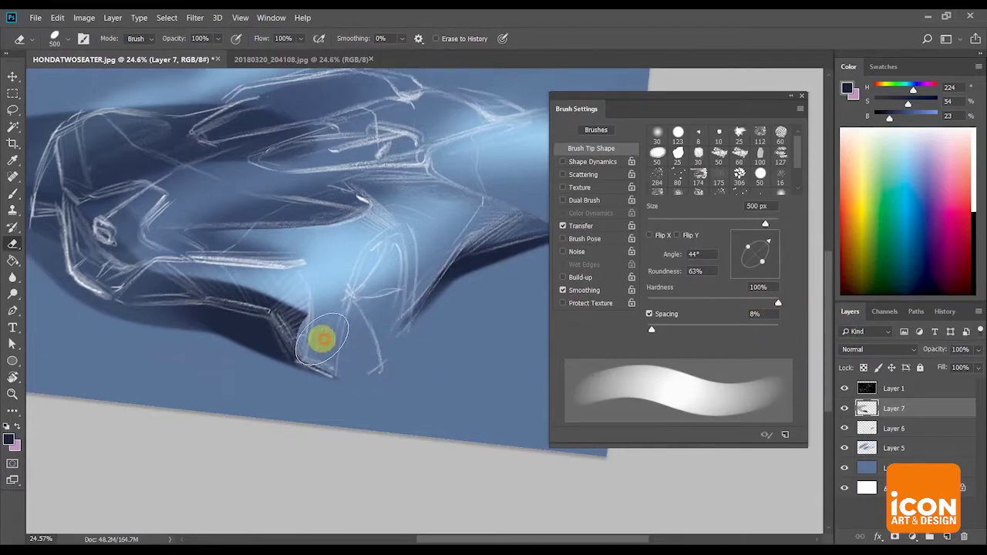
# Erase the dark shadow from the front fender and bumper surface above the lower intake
pyautogui.press('r')
pyautogui.moveTo(305, 307)
pyautogui.mouseDown()
pyautogui.moveTo(236, 213)
pyautogui.moveTo(146, 337)
pyautogui.moveTo(346, 208)
pyautogui.moveTo(295, 305)
pyautogui.mouseUp()
pyautogui.press('e')
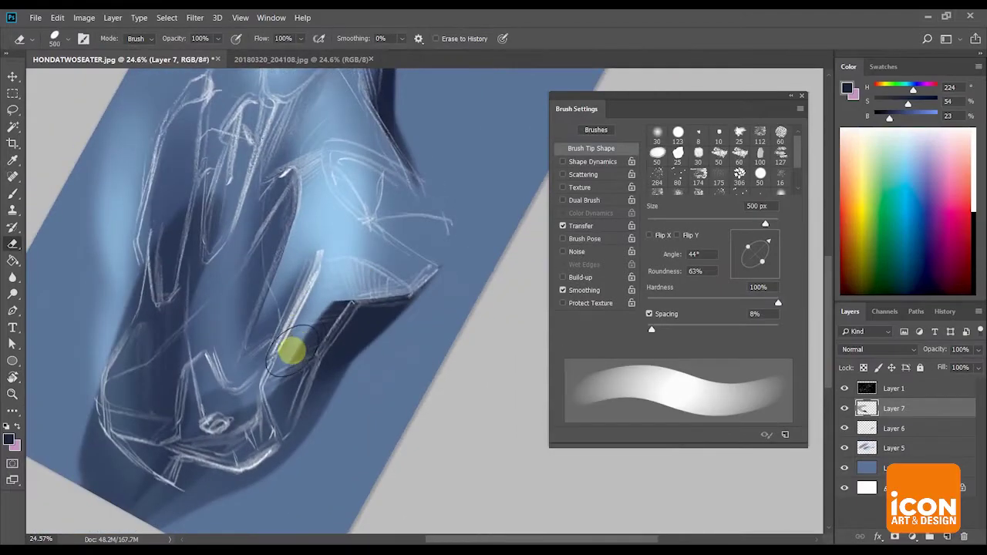
pyautogui.press('r')
pyautogui.moveTo(344, 275); pyautogui.dragTo(389, 228)
pyautogui.press('e')
pyautogui.moveTo(278, 340)
pyautogui.mouseDown()
pyautogui.moveTo(346, 229)
pyautogui.moveTo(419, 202)
pyautogui.mouseUp()
# Set the Eraser's hardness to 14% and softly fade the dark shading on the front bumper
pyautogui.press('r')
pyautogui.press('space')
pyautogui.moveTo(301, 249); pyautogui.dragTo(328, 340)
pyautogui.press('e')
pyautogui.moveTo(734, 299); pyautogui.dragTo(666, 309)
pyautogui.moveTo(314, 320)
pyautogui.mouseDown()
pyautogui.moveTo(299, 313)
pyautogui.moveTo(322, 297)
pyautogui.mouseUp()
# Enlarge the Eraser and fade the shadow beyond the far corner of the car's nose
pyautogui.press('e')
pyautogui.press('r')
pyautogui.moveTo(350, 179); pyautogui.dragTo(371, 175)
pyautogui.press('space')
pyautogui.moveTo(371, 175); pyautogui.dragTo(325, 255)
pyautogui.moveTo(403, 202)
pyautogui.mouseDown()
pyautogui.moveTo(379, 201)
pyautogui.moveTo(346, 246)
pyautogui.mouseUp()
pyautogui.press('z')
pyautogui.press('r')
pyautogui.moveTo(446, 182); pyautogui.dragTo(418, 176)
pyautogui.press('e')
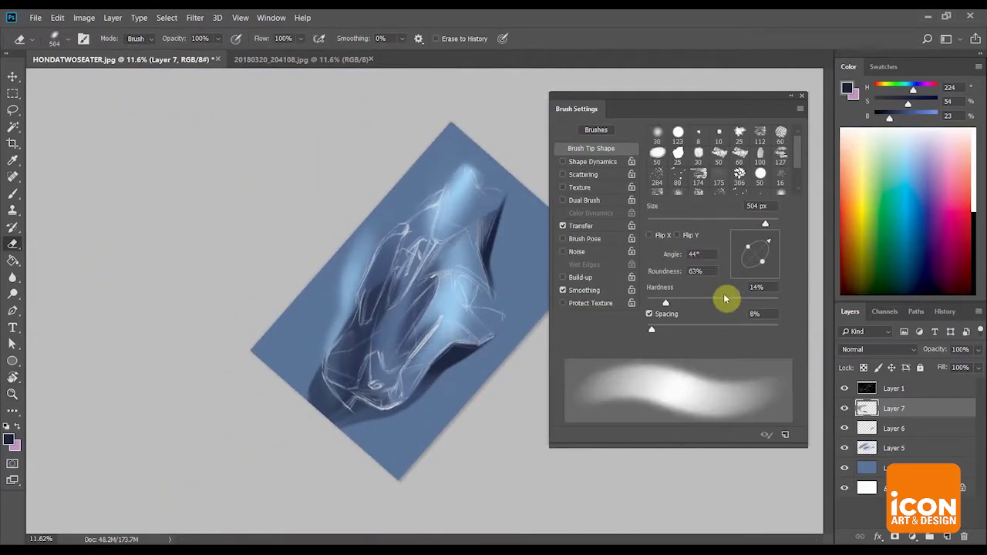
pyautogui.press(']')
pyautogui.press(']')
pyautogui.click(282, 425)
# Merge Layers 5, 6 and 7 into one layer and add a new empty layer above it
pyautogui.keyDown('shift'); pyautogui.click(889, 454); pyautogui.keyUp('shift')
pyautogui.hotkey('ctrl', 'e')
pyautogui.click(948, 537)
# Set the brush colour to a coral red with hue 352, saturation 54 and brightness 81
pyautogui.press('r')
pyautogui.moveTo(409, 204); pyautogui.dragTo(478, 214)
pyautogui.press('z')
pyautogui.moveTo(432, 295); pyautogui.dragTo(490, 303)
pyautogui.press('space')
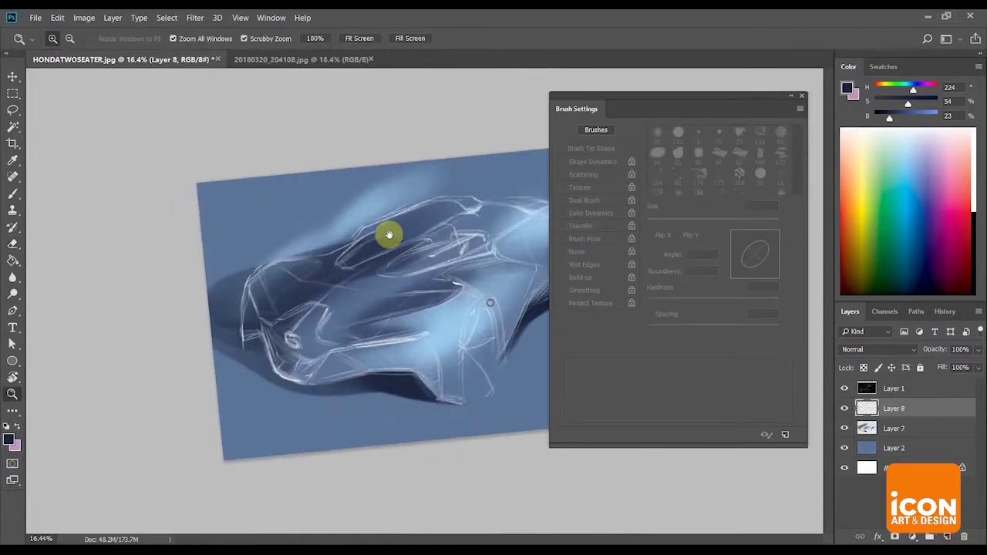
pyautogui.press('b')
pyautogui.keyDown('alt'); pyautogui.click(230, 298); pyautogui.keyUp('alt')
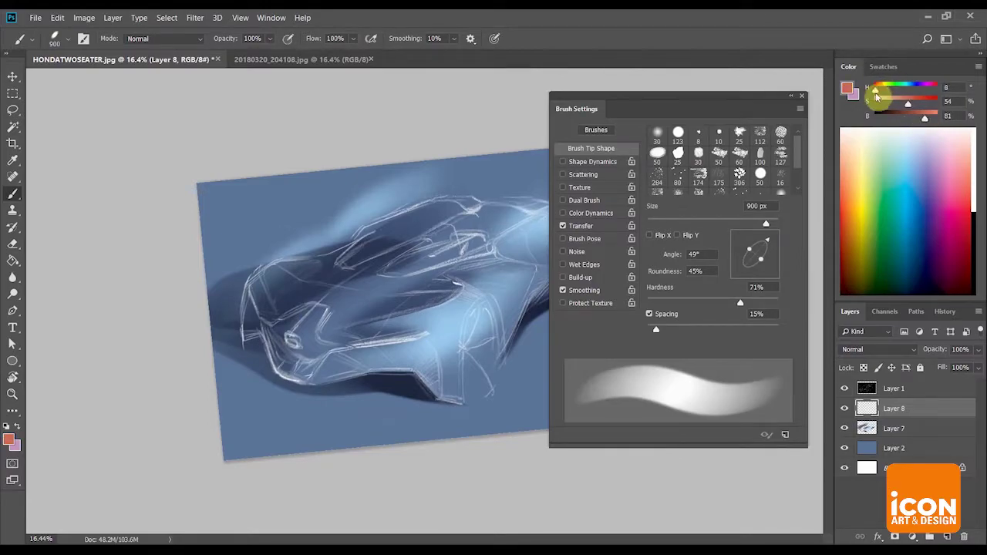
pyautogui.moveTo(939, 93); pyautogui.dragTo(935, 93)
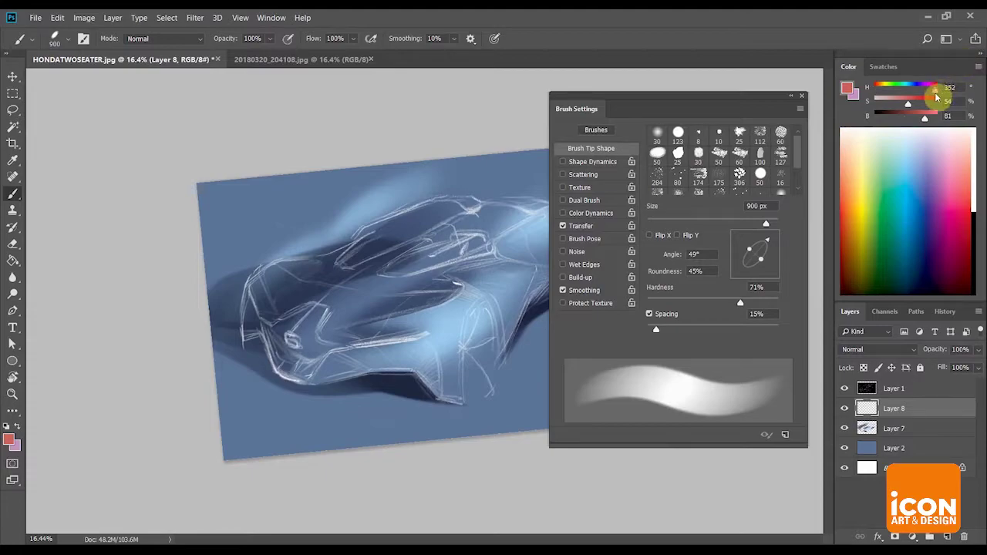
# Paint the red over the background corner behind the car's nose with a large brush of 2300 px
pyautogui.moveTo(197, 230)
pyautogui.mouseDown()
pyautogui.moveTo(252, 217)
pyautogui.moveTo(242, 209)
pyautogui.moveTo(337, 163)
pyautogui.mouseUp()
pyautogui.moveTo(242, 206); pyautogui.dragTo(489, 136)
pyautogui.scroll(-3, 461, 183)
pyautogui.scroll(3, 464, 197)
pyautogui.moveTo(463, 196); pyautogui.dragTo(375, 209)
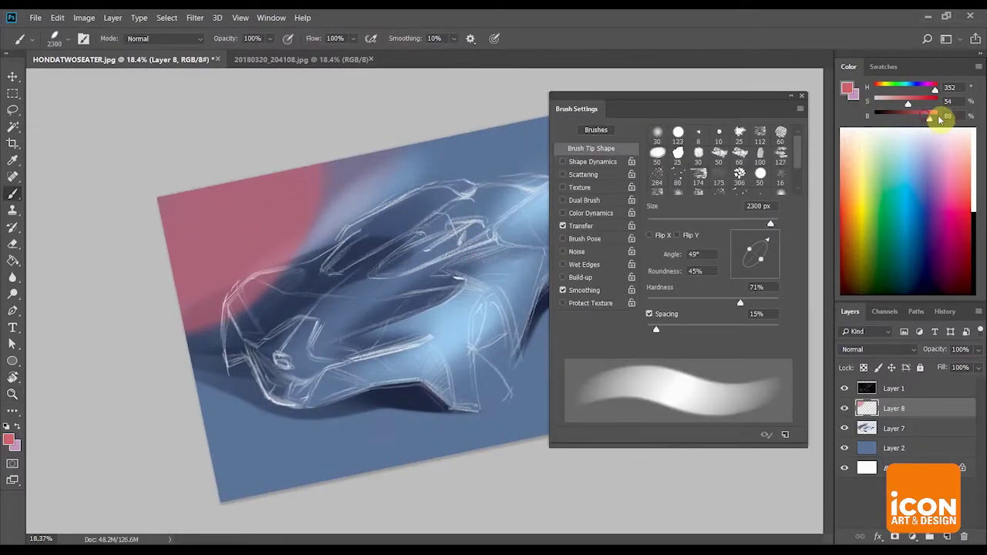
# Brush pale pink (hue 360, saturation 16, brightness 100) softly over the red background at 8% hardness
pyautogui.click(516, 223)
pyautogui.moveTo(460, 220); pyautogui.dragTo(347, 229)
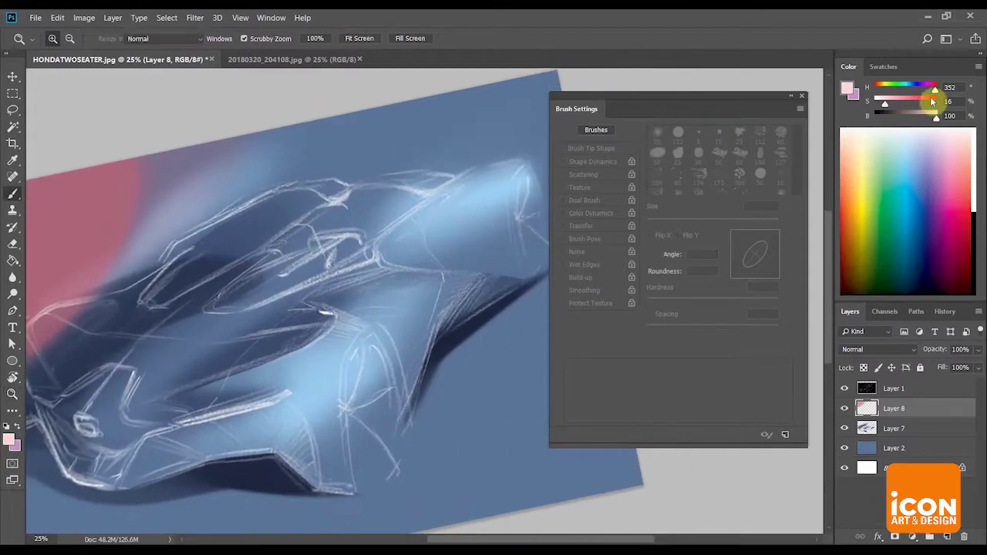
pyautogui.moveTo(935, 91); pyautogui.dragTo(940, 92)
pyautogui.hotkey('ctrl', 'space')
pyautogui.moveTo(469, 250)
pyautogui.mouseDown()
pyautogui.moveTo(344, 202)
pyautogui.moveTo(522, 205)
pyautogui.mouseUp()
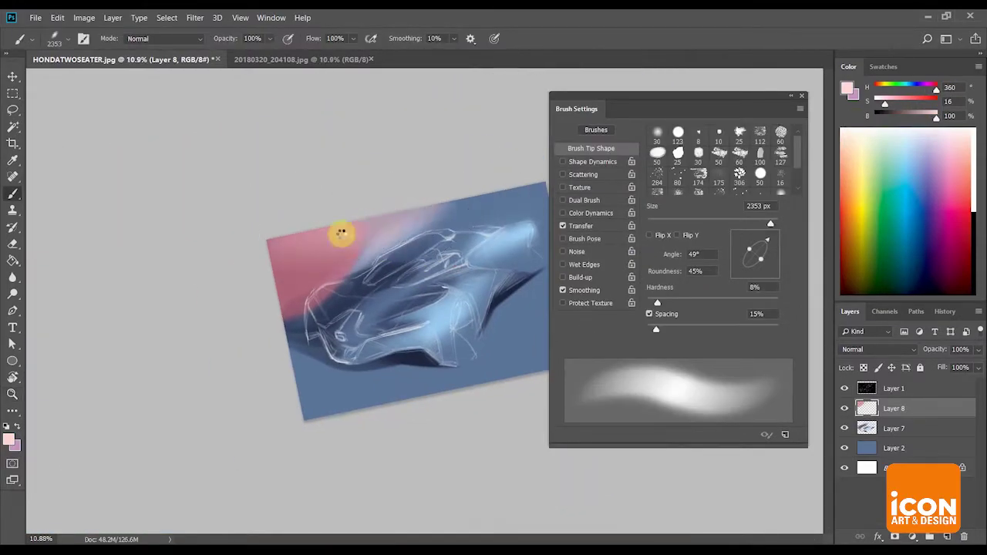
pyautogui.click(367, 231)
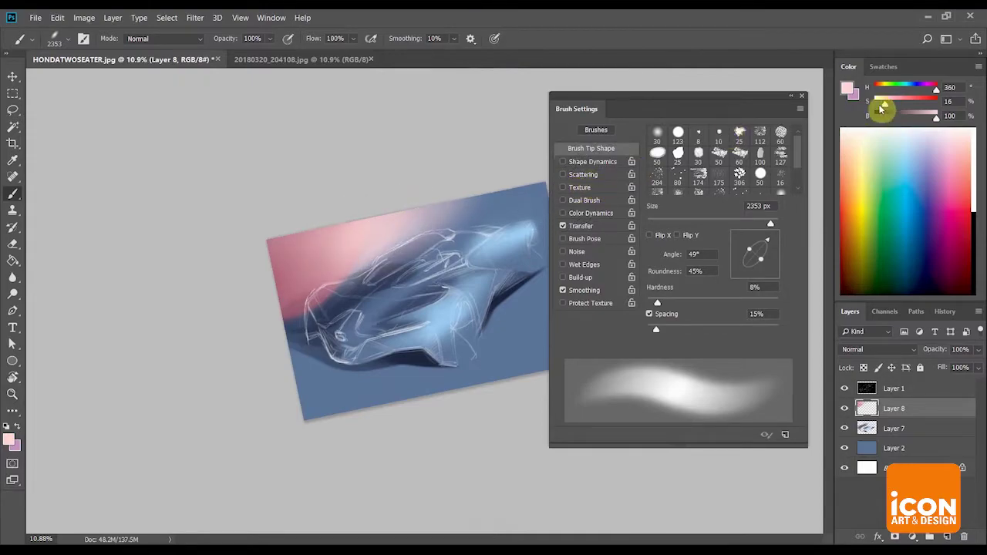
# Paint a soft white glow behind the car's roof with a 4500 px brush at saturation 0 and brightness 100
pyautogui.press(']')
pyautogui.press(']')
pyautogui.press(']')
pyautogui.press(']')
pyautogui.press(']')
pyautogui.press(']')
pyautogui.press(']')
pyautogui.press(']')
pyautogui.press(']')
pyautogui.press(']')
pyautogui.press(']')
pyautogui.press(']')
pyautogui.press(']')
pyautogui.press(']')
pyautogui.press(']')
pyautogui.press(']')
pyautogui.press(']')
pyautogui.press(']')
pyautogui.press(']')
pyautogui.press(']')
pyautogui.press(']')
pyautogui.click(410, 194)
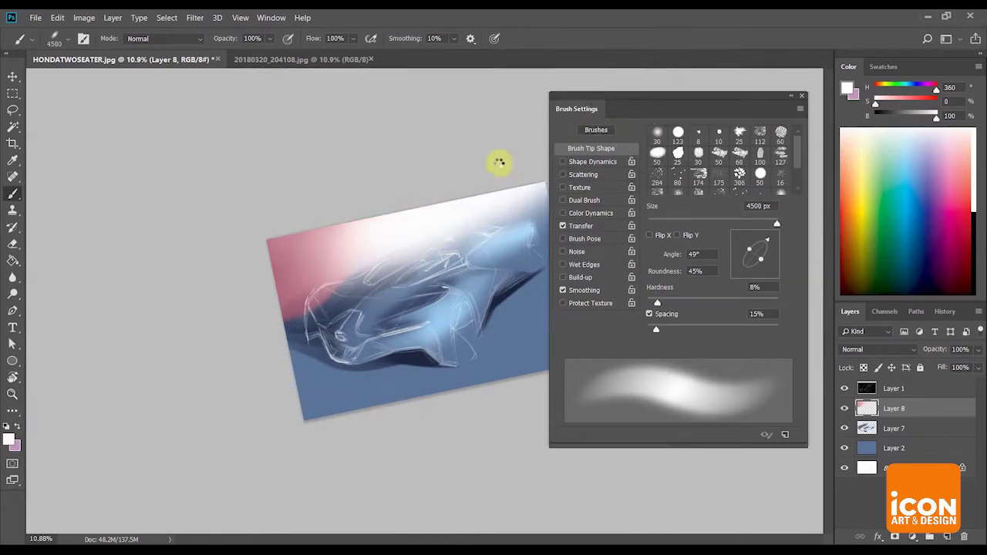
# Lower the opacity of Layer 8 to 62% so the sketch shows through the backdrop paint over the car
pyautogui.press('r')
pyautogui.moveTo(502, 136)
pyautogui.mouseDown()
pyautogui.moveTo(522, 157)
pyautogui.moveTo(471, 183)
pyautogui.moveTo(506, 177)
pyautogui.moveTo(456, 247)
pyautogui.moveTo(515, 232)
pyautogui.mouseUp()
pyautogui.press('z')
pyautogui.press('r')
pyautogui.press('z')
pyautogui.press('r')
pyautogui.moveTo(476, 185); pyautogui.dragTo(426, 125)
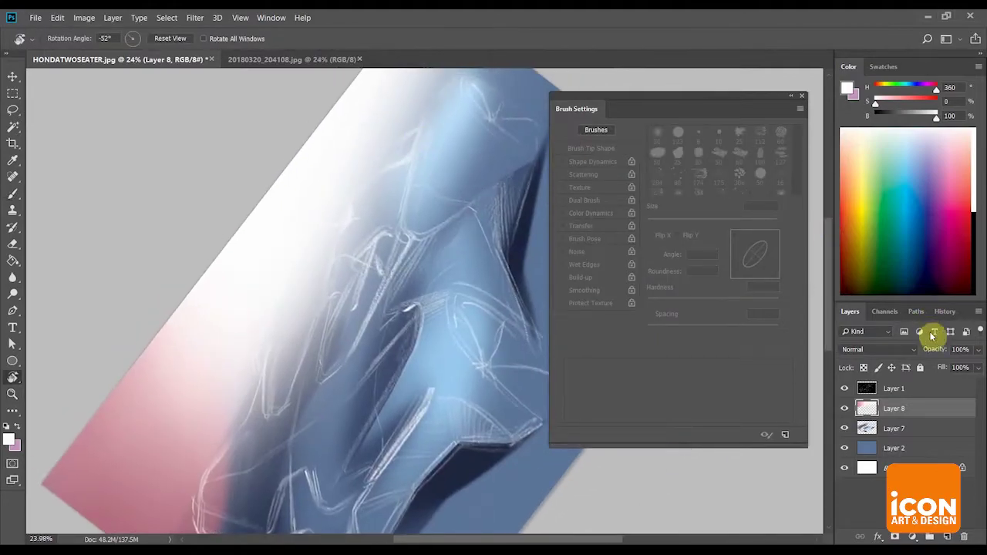
pyautogui.moveTo(493, 131); pyautogui.dragTo(330, 226)
# Lasso the cabin and rear deck along the roofline on Layer 8, delete the backdrop paint inside, and deselect
pyautogui.press('l')
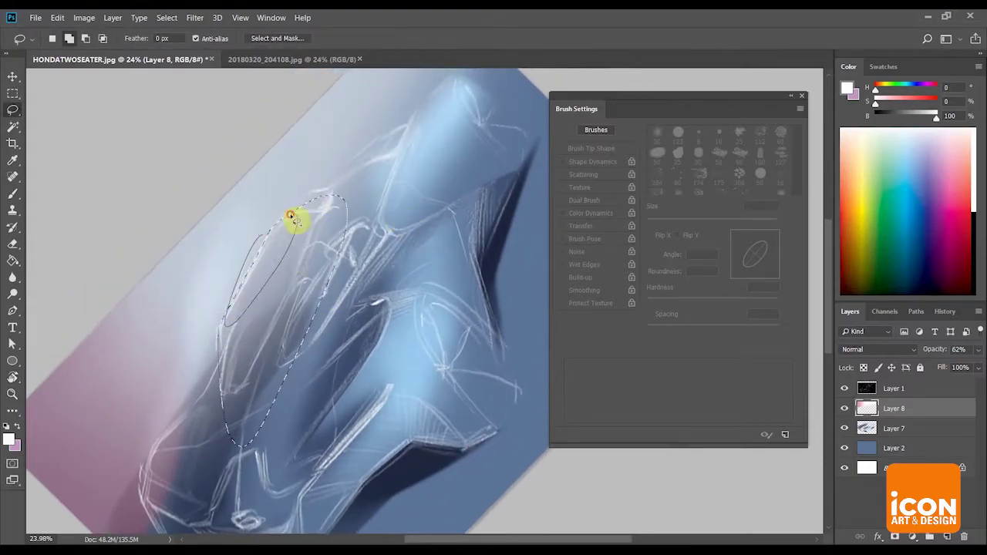
pyautogui.moveTo(415, 151)
pyautogui.mouseDown()
pyautogui.moveTo(346, 188)
pyautogui.moveTo(348, 209)
pyautogui.mouseUp()
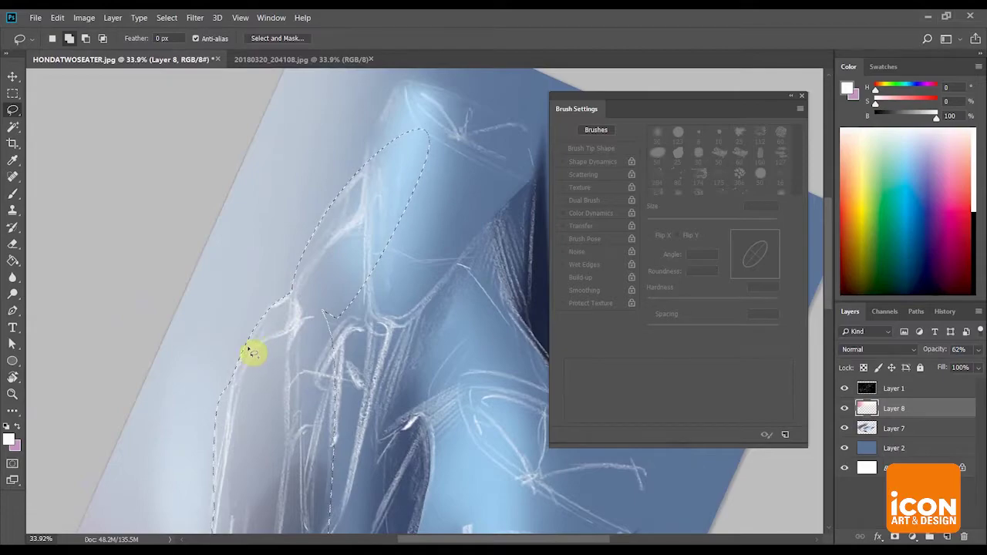
pyautogui.moveTo(393, 165); pyautogui.dragTo(363, 219)
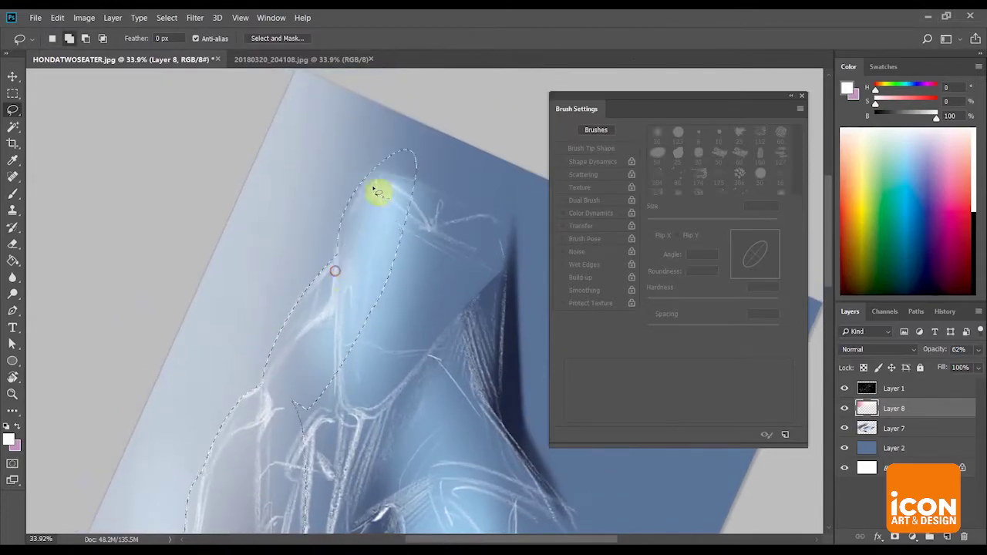
pyautogui.moveTo(415, 107)
pyautogui.mouseDown()
pyautogui.moveTo(388, 280)
pyautogui.moveTo(392, 220)
pyautogui.moveTo(357, 207)
pyautogui.mouseUp()
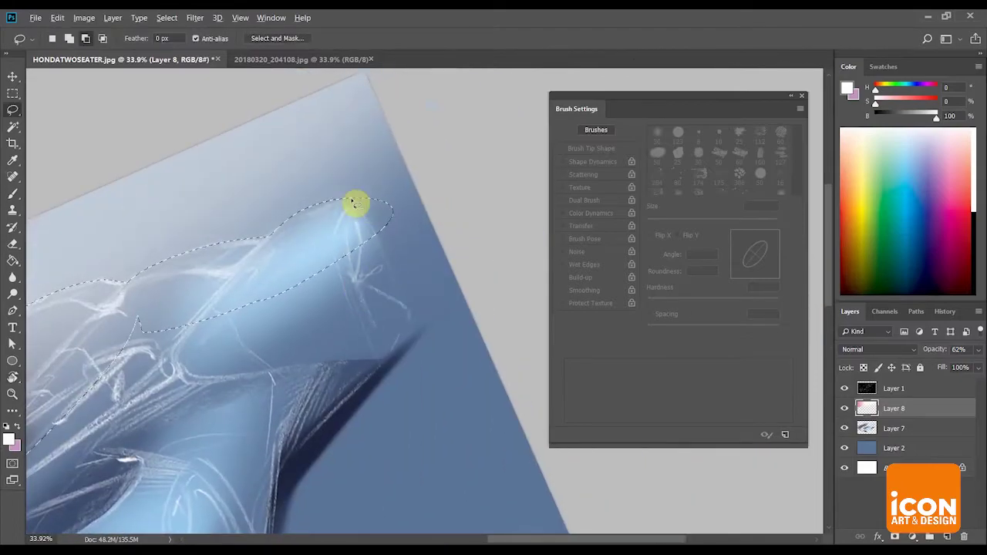
pyautogui.press('r')
pyautogui.moveTo(411, 137); pyautogui.dragTo(409, 185)
pyautogui.press('z')
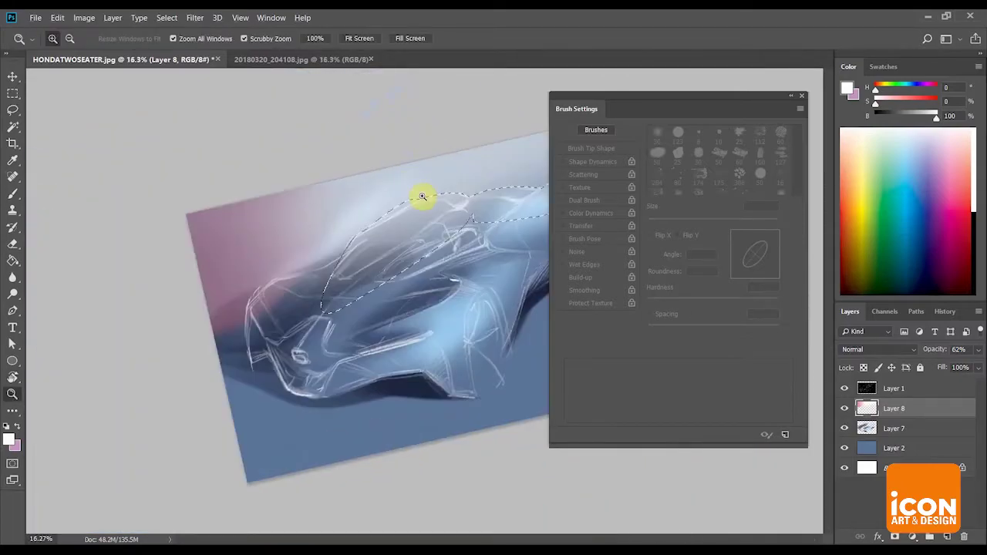
pyautogui.press('Delete')
pyautogui.hotkey('ctrl', 'd')
# Lasso the car's rear fender and flank and clear the backdrop paint inside the selection
pyautogui.moveTo(482, 266)
pyautogui.mouseDown()
pyautogui.moveTo(508, 289)
pyautogui.moveTo(293, 286)
pyautogui.mouseUp()
pyautogui.press('l')
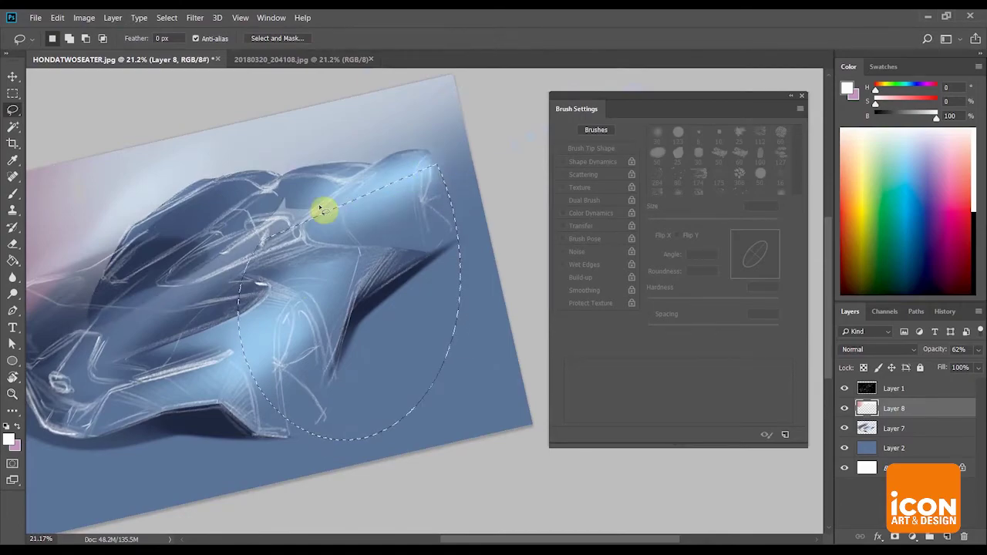
pyautogui.moveTo(222, 229)
pyautogui.mouseDown()
pyautogui.moveTo(195, 257)
pyautogui.moveTo(262, 168)
pyautogui.mouseUp()
pyautogui.moveTo(208, 183)
pyautogui.mouseDown()
pyautogui.moveTo(226, 192)
pyautogui.moveTo(197, 232)
pyautogui.mouseUp()
pyautogui.press('r')
pyautogui.moveTo(308, 159); pyautogui.dragTo(367, 171)
# Erase the backdrop paint from the hood and nose with a 100% hardness eraser, reducing its size from 1500 px
pyautogui.press('e')
pyautogui.moveTo(758, 300); pyautogui.dragTo(836, 315)
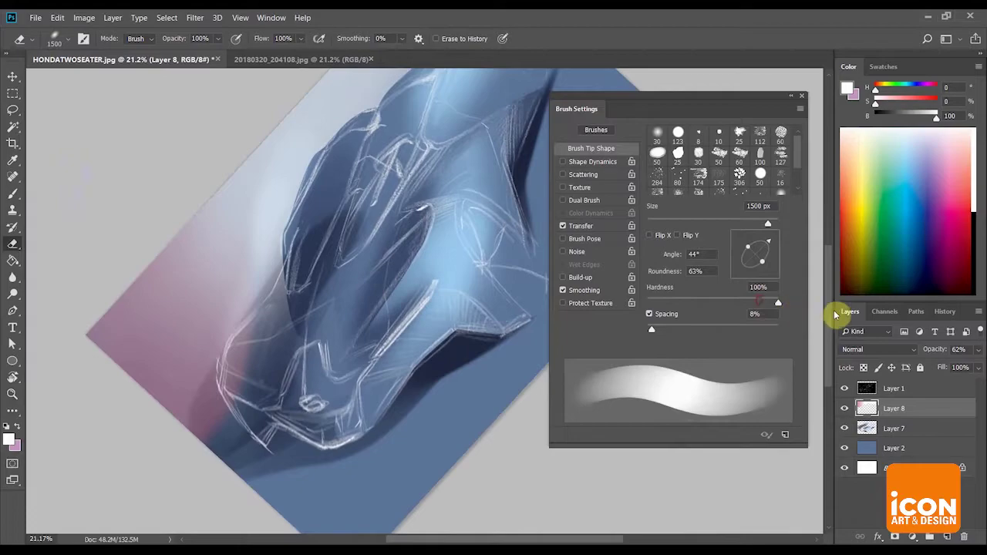
pyautogui.press('[')
pyautogui.press('[')
pyautogui.moveTo(322, 300)
pyautogui.mouseDown()
pyautogui.moveTo(357, 218)
pyautogui.moveTo(320, 336)
pyautogui.mouseUp()
pyautogui.press('r')
pyautogui.moveTo(415, 235); pyautogui.dragTo(348, 247)
pyautogui.press('space')
pyautogui.moveTo(350, 337)
pyautogui.mouseDown()
pyautogui.moveTo(363, 270)
pyautogui.moveTo(392, 271)
pyautogui.moveTo(322, 384)
pyautogui.moveTo(344, 260)
pyautogui.moveTo(383, 227)
pyautogui.moveTo(308, 300)
pyautogui.moveTo(406, 348)
pyautogui.mouseUp()
pyautogui.hotkey('ctrl', 'space')
pyautogui.press('e')
pyautogui.press('[')
pyautogui.press('[')
pyautogui.press('[')
pyautogui.press('[')
pyautogui.press('[')
# Restore Layer 8 to 100% opacity and lock its transparent pixels
pyautogui.press('r')
pyautogui.moveTo(933, 352); pyautogui.dragTo(985, 369)
pyautogui.press('r')
pyautogui.moveTo(414, 256); pyautogui.dragTo(417, 287)
pyautogui.moveTo(476, 263); pyautogui.dragTo(467, 251)
pyautogui.moveTo(417, 269); pyautogui.dragTo(362, 264)
pyautogui.press('r')
pyautogui.moveTo(498, 229); pyautogui.dragTo(521, 239)
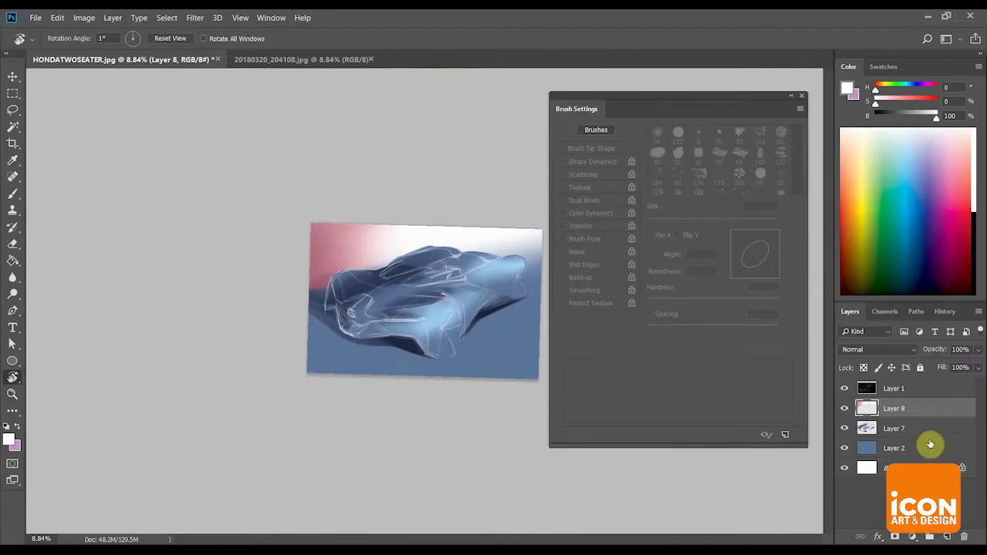
pyautogui.moveTo(492, 297); pyautogui.dragTo(458, 242)
pyautogui.press('z')
pyautogui.moveTo(428, 302); pyautogui.dragTo(455, 308)
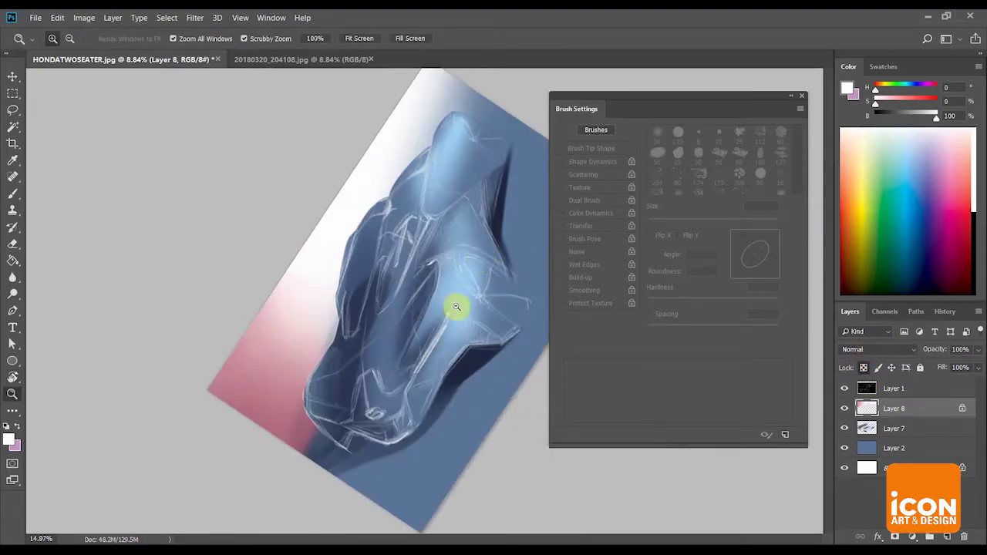
# Sample dark navy (hue 224, saturation 52, brightness 25) and shade the nose and ground before it on a new layer with a 2300 px brush
pyautogui.press('r')
pyautogui.moveTo(439, 201); pyautogui.dragTo(392, 198)
pyautogui.press('b')
pyautogui.keyDown('alt'); pyautogui.click(490, 384); pyautogui.keyUp('alt')
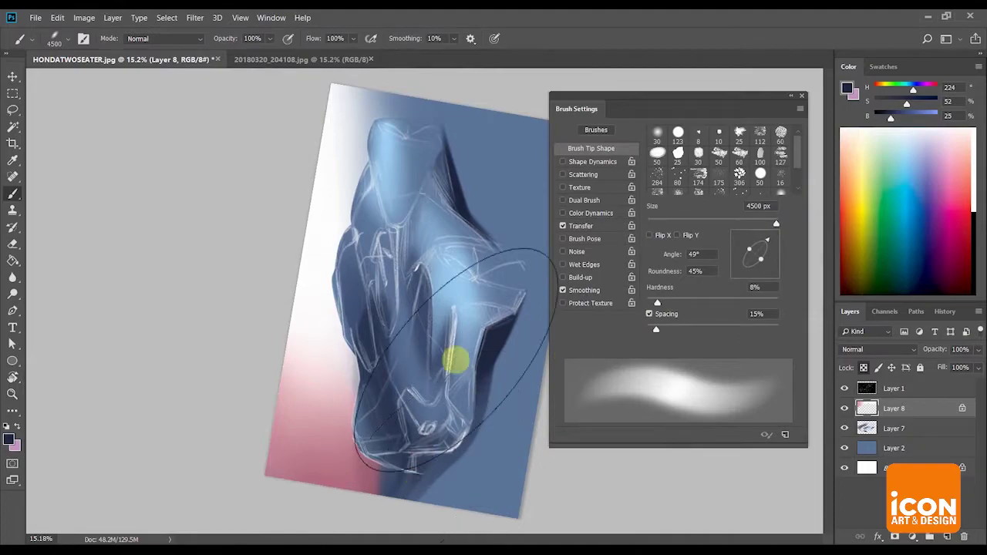
pyautogui.press('[')
pyautogui.press('[')
pyautogui.press('[')
pyautogui.press('[')
pyautogui.press('r')
pyautogui.moveTo(450, 306); pyautogui.dragTo(448, 306)
pyautogui.press('b')
pyautogui.moveTo(365, 473); pyautogui.dragTo(406, 422)
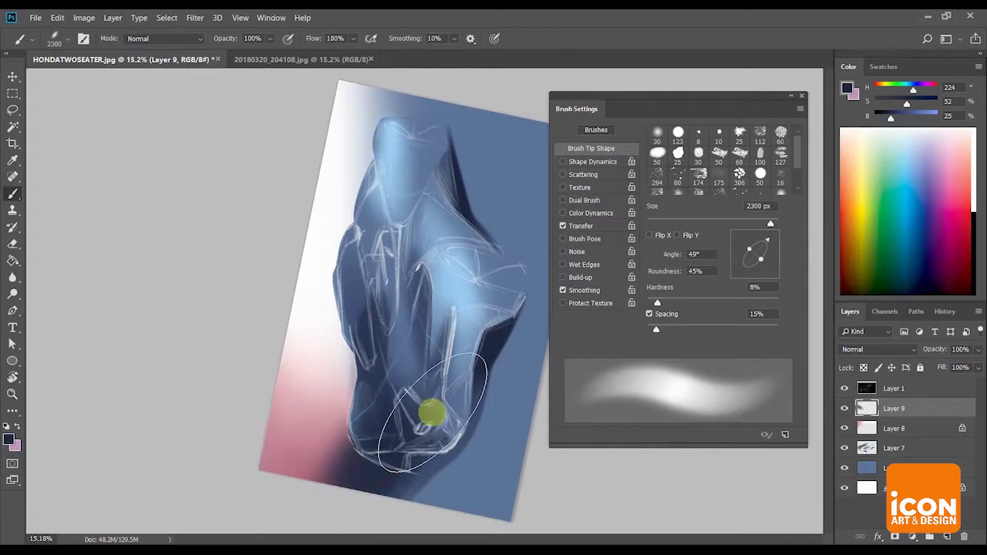
pyautogui.press('r')
pyautogui.moveTo(382, 437); pyautogui.dragTo(412, 461)
# Trim back the dark shading in front of the nose on Layer 9 with a large, softened eraser
pyautogui.press('r')
pyautogui.moveTo(419, 348)
pyautogui.mouseDown()
pyautogui.moveTo(463, 308)
pyautogui.moveTo(474, 220)
pyautogui.moveTo(503, 220)
pyautogui.moveTo(552, 314)
pyautogui.mouseUp()
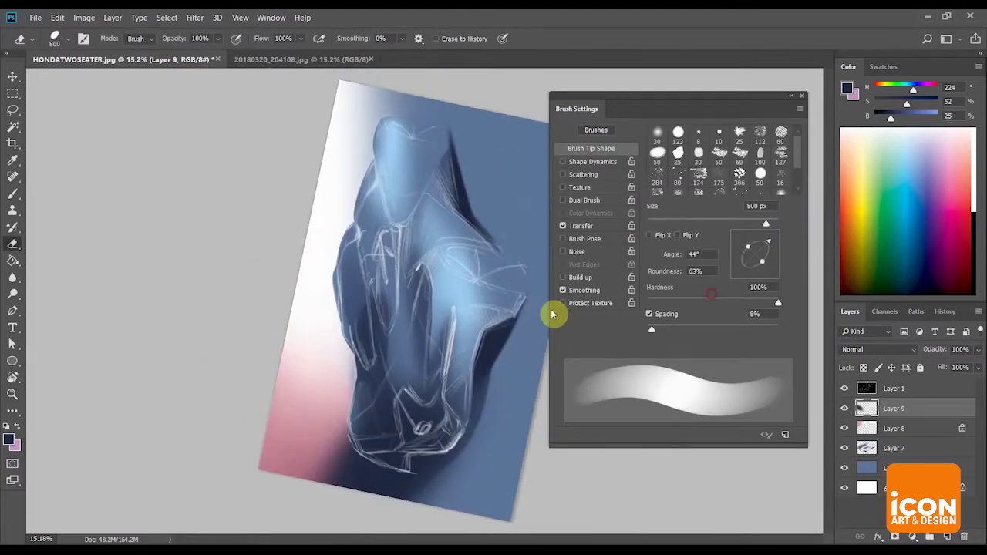
pyautogui.moveTo(663, 304); pyautogui.dragTo(644, 307)
pyautogui.press(']')
pyautogui.press(']')
pyautogui.press(']')
pyautogui.press(']')
pyautogui.press(']')
pyautogui.press(']')
pyautogui.press(']')
pyautogui.press(']')
pyautogui.press(']')
pyautogui.press(']')
pyautogui.press(']')
pyautogui.press(']')
pyautogui.press(']')
pyautogui.press(']')
pyautogui.press(']')
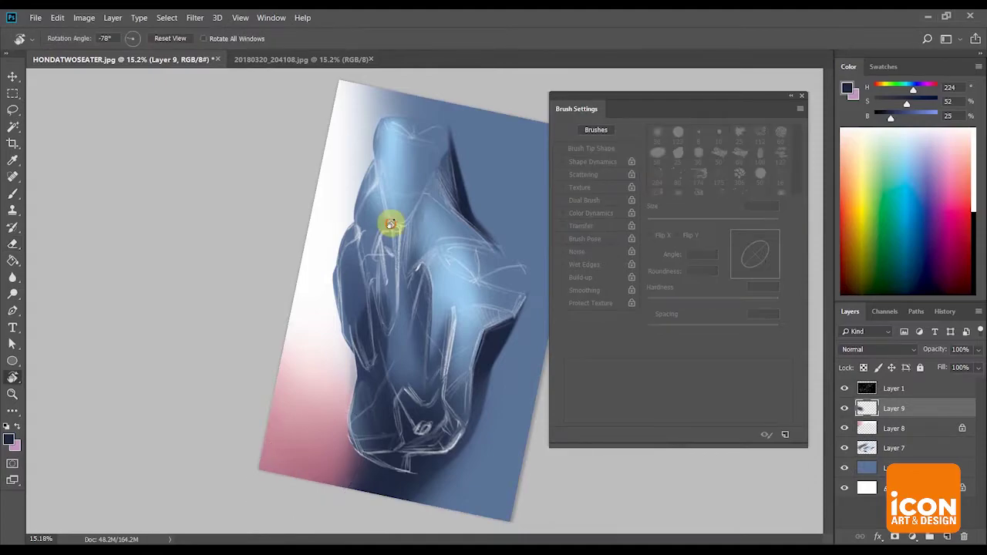
# Merge Layers 9, 8 and 7 down into Layer 2, keeping the sketch lines on Layer 1 separate
pyautogui.moveTo(392, 221); pyautogui.dragTo(502, 260)
pyautogui.press('z')
pyautogui.moveTo(489, 223); pyautogui.dragTo(511, 271)
pyautogui.press('r')
pyautogui.moveTo(495, 238); pyautogui.dragTo(433, 218)
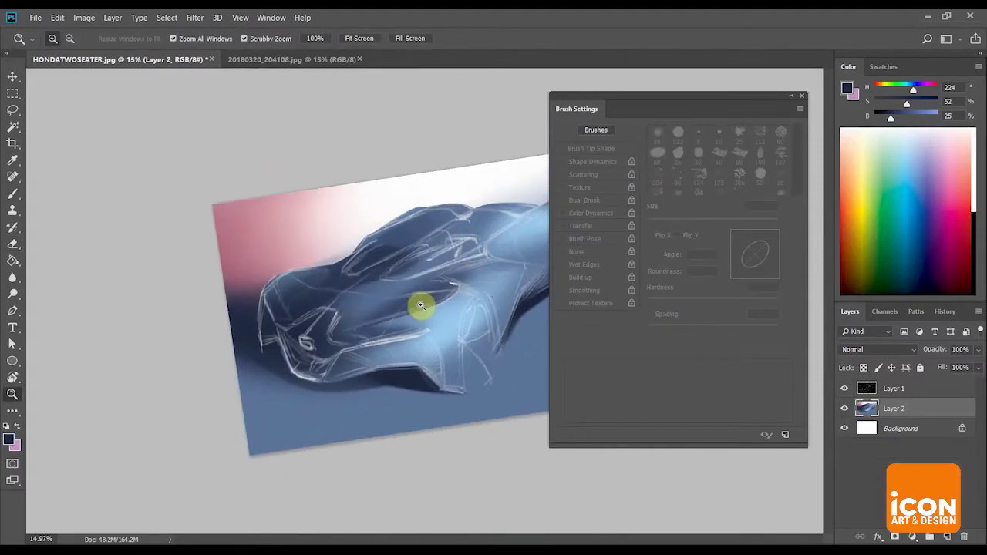
# Flip the canvas horizontally so the car faces the other way
pyautogui.moveTo(420, 305); pyautogui.dragTo(450, 338)
pyautogui.click(90, 19)
pyautogui.moveTo(173, 131)
pyautogui.click(266, 190)
pyautogui.moveTo(440, 149); pyautogui.dragTo(476, 149)
pyautogui.moveTo(474, 265); pyautogui.dragTo(518, 311)
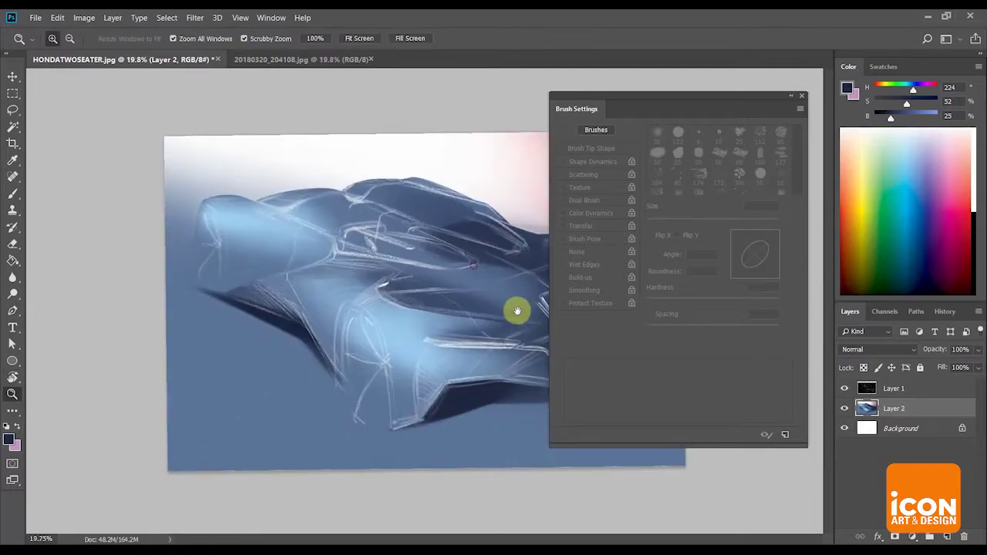
# Set the opacity of the sketch lines on Layer 1 to 20%
pyautogui.moveTo(411, 280); pyautogui.dragTo(427, 299)
pyautogui.moveTo(426, 299); pyautogui.dragTo(214, 248)
pyautogui.click(936, 391)
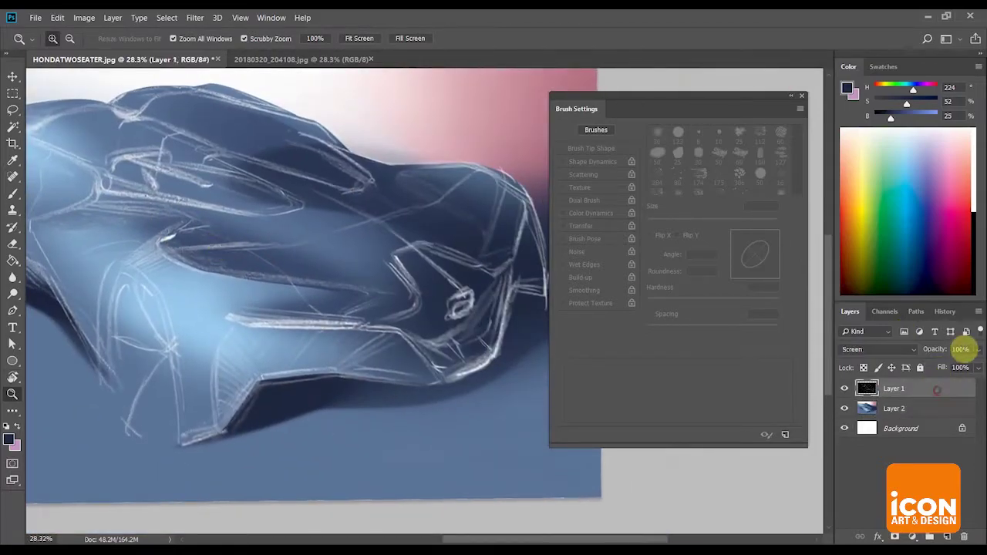
pyautogui.write('20')
pyautogui.press('Return')
# Select a rectangle around the dark side recess on Layer 2 and warp its lower edge slightly upward
pyautogui.moveTo(401, 198)
pyautogui.mouseDown()
pyautogui.moveTo(384, 195)
pyautogui.moveTo(469, 280)
pyautogui.moveTo(320, 222)
pyautogui.moveTo(347, 245)
pyautogui.moveTo(309, 233)
pyautogui.moveTo(368, 268)
pyautogui.moveTo(497, 235)
pyautogui.mouseUp()
pyautogui.click(884, 402)
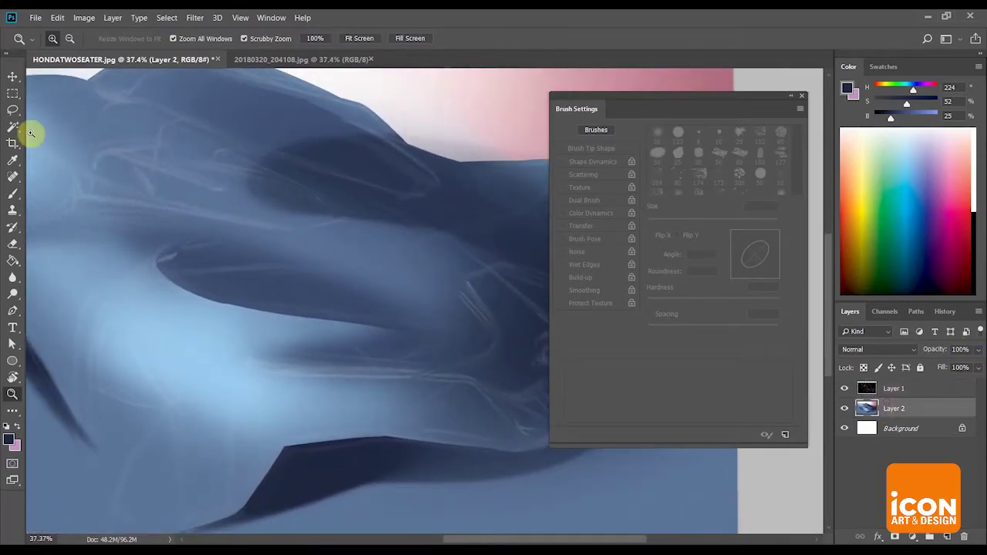
pyautogui.click(13, 98)
pyautogui.moveTo(119, 265); pyautogui.dragTo(506, 402)
pyautogui.hotkey('ctrl', 't')
pyautogui.rightClick(324, 330)
pyautogui.click(359, 401)
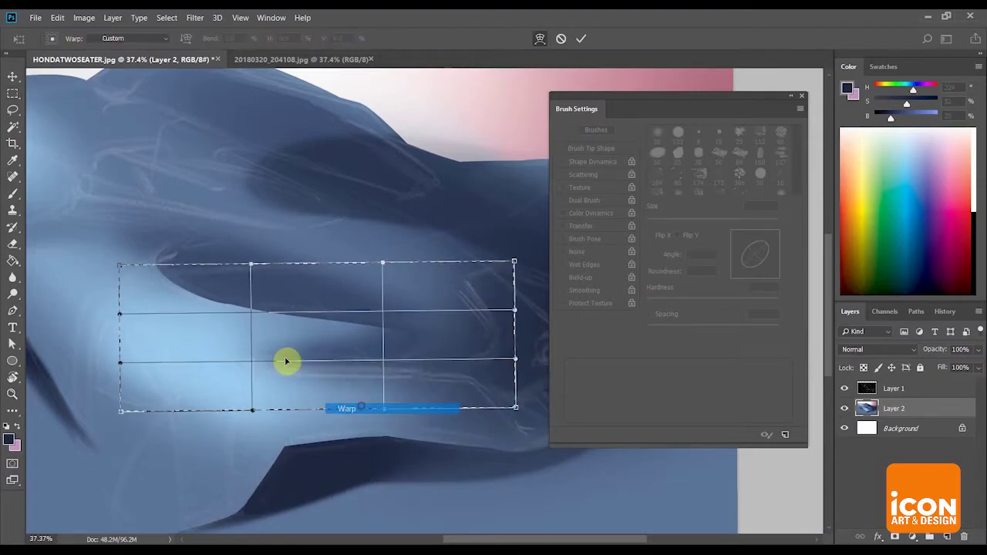
pyautogui.moveTo(256, 316); pyautogui.dragTo(253, 309)
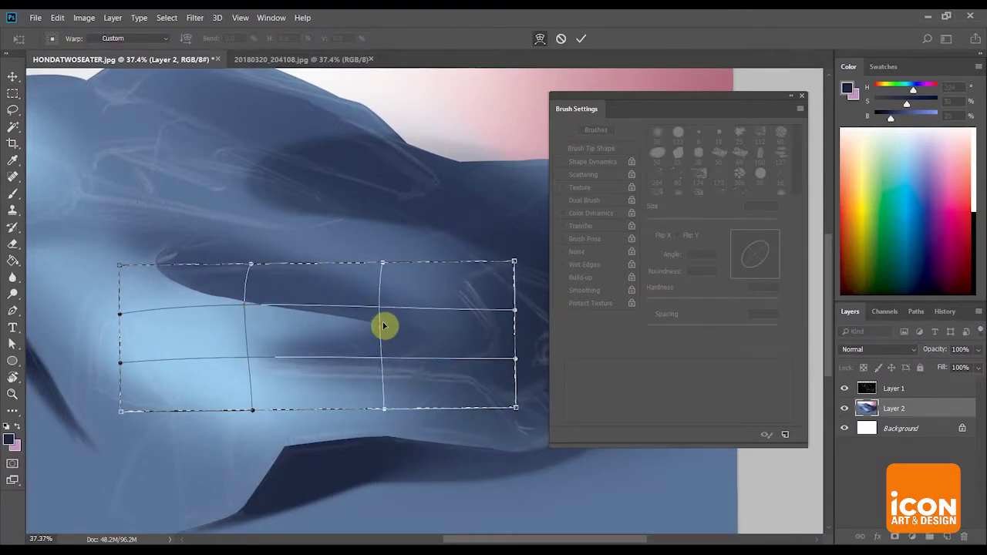
pyautogui.press('Return')
pyautogui.hotkey('ctrl', 'd')
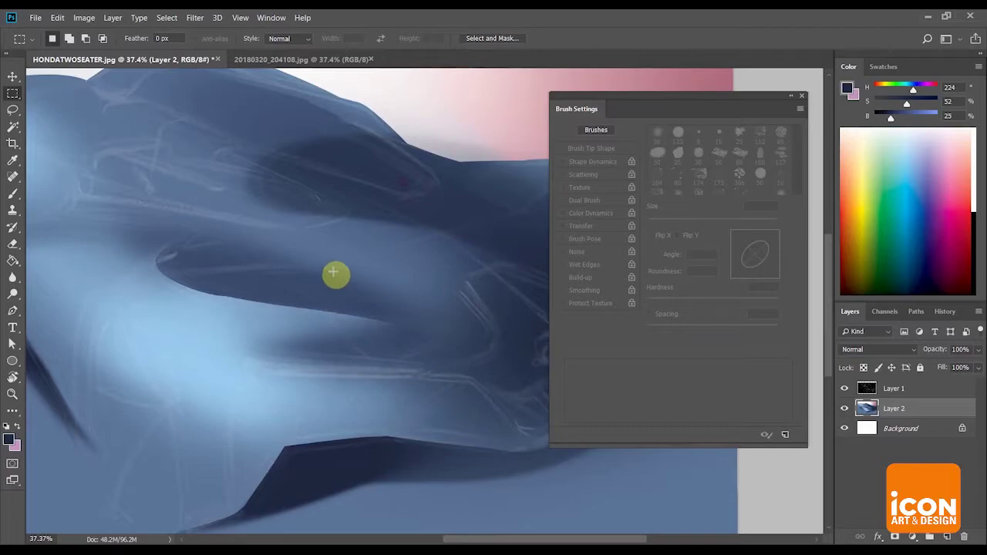
# Warp a rectangular area of Layer 2 around the front fender, ahead of the side recess, and deselect
pyautogui.moveTo(415, 321); pyautogui.dragTo(590, 423)
pyautogui.hotkey('ctrl', 't')
pyautogui.rightClick(460, 336)
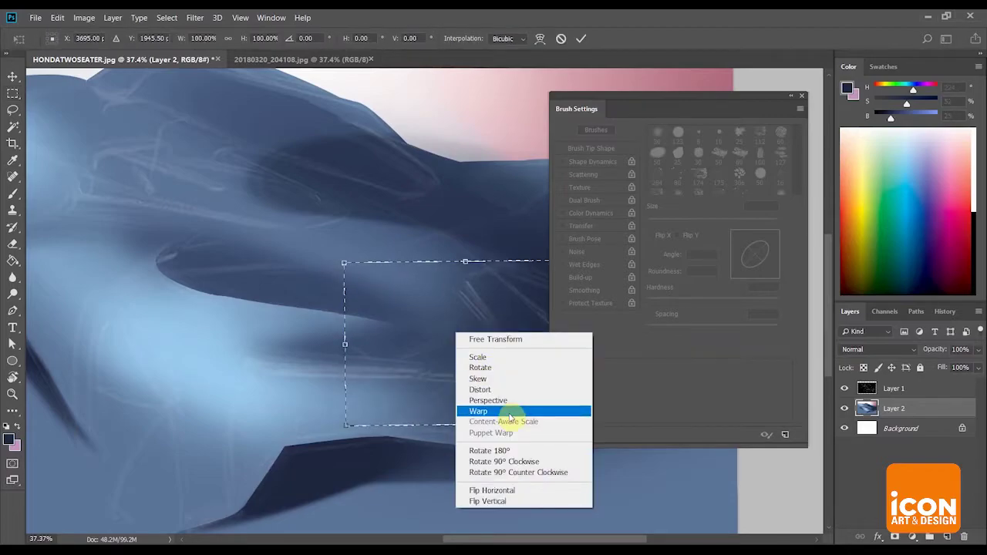
pyautogui.click(509, 410)
pyautogui.press('Return')
pyautogui.hotkey('ctrl', 'd')
# Examine the overall form and shading of the flipped car rendering
pyautogui.press('z')
pyautogui.moveTo(329, 246)
pyautogui.mouseDown()
pyautogui.moveTo(295, 238)
pyautogui.moveTo(309, 242)
pyautogui.mouseUp()
pyautogui.press('r')
pyautogui.moveTo(430, 202)
pyautogui.mouseDown()
pyautogui.moveTo(404, 194)
pyautogui.moveTo(417, 194)
pyautogui.mouseUp()
pyautogui.press('z')
pyautogui.moveTo(436, 229); pyautogui.dragTo(522, 227)
pyautogui.press('r')
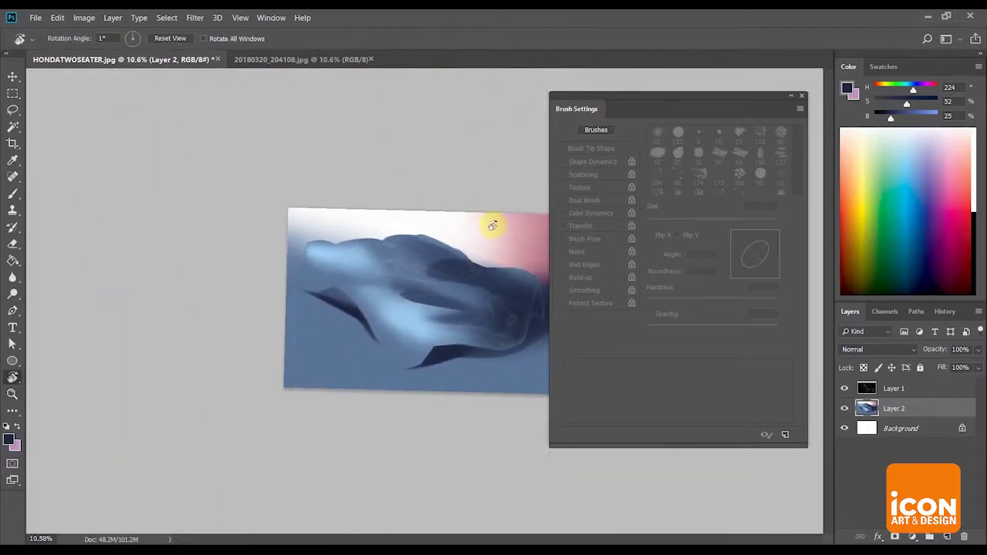
pyautogui.press('z')
pyautogui.moveTo(457, 330); pyautogui.dragTo(485, 341)
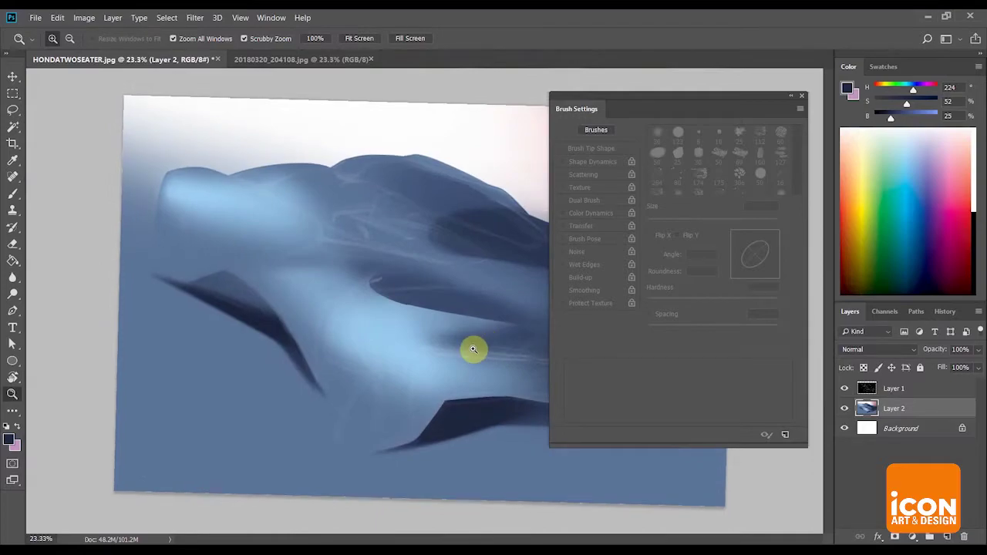
# Add a new layer above Layer 2 and set the brush to dark navy (hue 224, saturation 54, brightness 24) with 79% hardness
pyautogui.press('r')
pyautogui.moveTo(481, 199); pyautogui.dragTo(256, 327)
pyautogui.press('z')
pyautogui.press('r')
pyautogui.moveTo(491, 273); pyautogui.dragTo(461, 250)
pyautogui.moveTo(455, 302); pyautogui.dragTo(351, 152)
pyautogui.press('z')
pyautogui.moveTo(378, 168); pyautogui.dragTo(406, 165)
pyautogui.press('r')
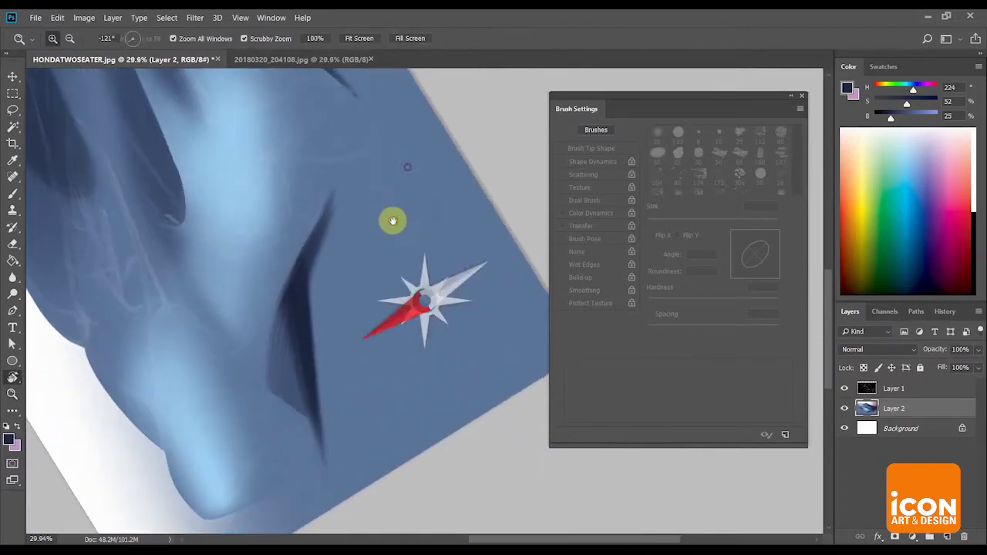
pyautogui.moveTo(351, 254); pyautogui.dragTo(384, 258)
pyautogui.press('z')
pyautogui.click(384, 258)
pyautogui.moveTo(422, 195); pyautogui.dragTo(430, 243)
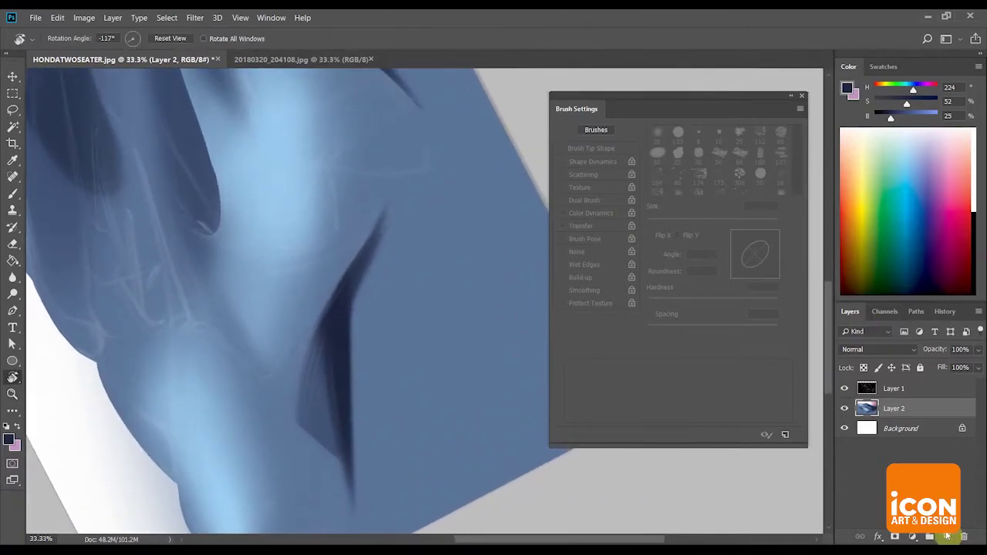
pyautogui.click(947, 535)
pyautogui.press('b')
pyautogui.moveTo(657, 302); pyautogui.dragTo(750, 302)
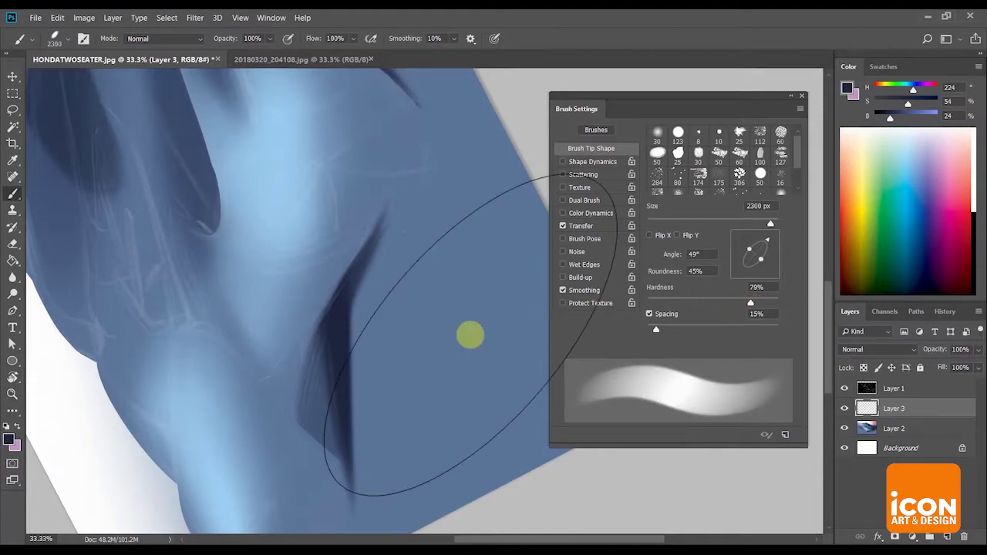
# Paint dark navy over the left wheel arch on Layer 3 with an 800 px brush, and set the brush hardness to 61%
pyautogui.press('[')
pyautogui.press('[')
pyautogui.press('[')
pyautogui.press('[')
pyautogui.press('[')
pyautogui.press('[')
pyautogui.press('[')
pyautogui.press('[')
pyautogui.press('[')
pyautogui.press('[')
pyautogui.press('[')
pyautogui.press('[')
pyautogui.press('[')
pyautogui.press('[')
pyautogui.press('[')
pyautogui.moveTo(340, 392); pyautogui.dragTo(426, 216)
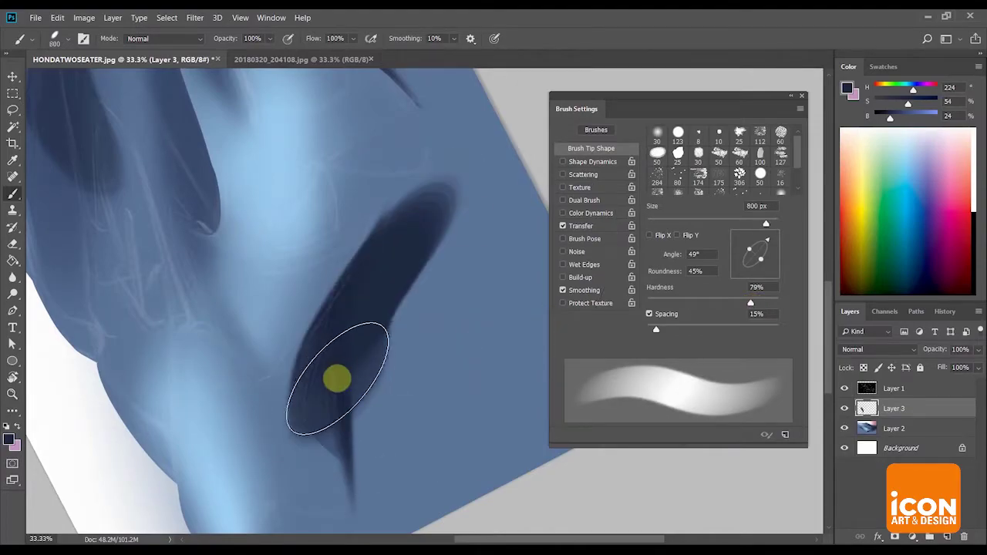
pyautogui.moveTo(341, 363)
pyautogui.mouseDown()
pyautogui.moveTo(320, 450)
pyautogui.moveTo(332, 440)
pyautogui.mouseUp()
pyautogui.moveTo(751, 303); pyautogui.dragTo(697, 307)
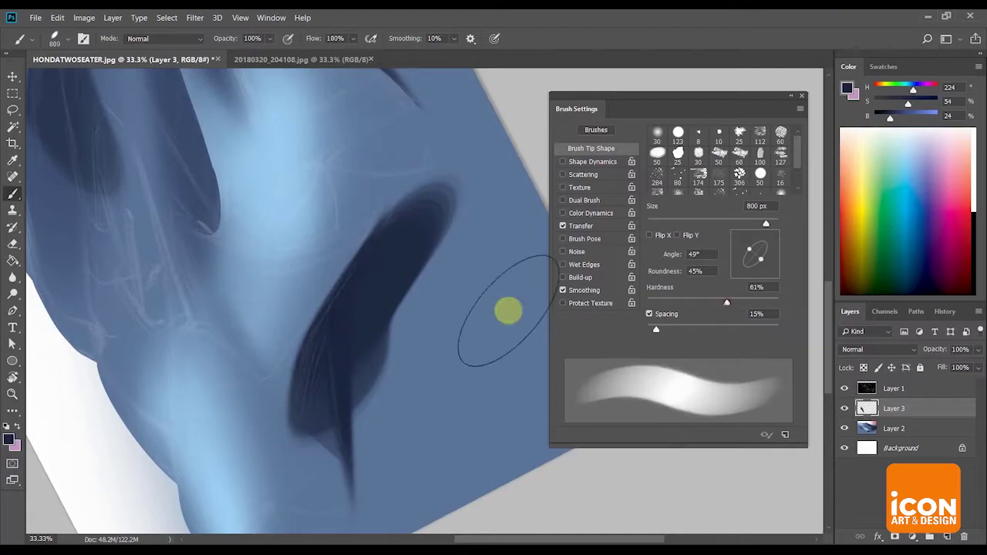
# Erase the excess navy paint around the left wheel arch on Layer 3 using an eraser with 100% hardness
pyautogui.press('r')
pyautogui.moveTo(423, 239); pyautogui.dragTo(456, 251)
pyautogui.moveTo(438, 291)
pyautogui.mouseDown()
pyautogui.moveTo(429, 253)
pyautogui.moveTo(450, 357)
pyautogui.moveTo(788, 335)
pyautogui.mouseUp()
pyautogui.press('e')
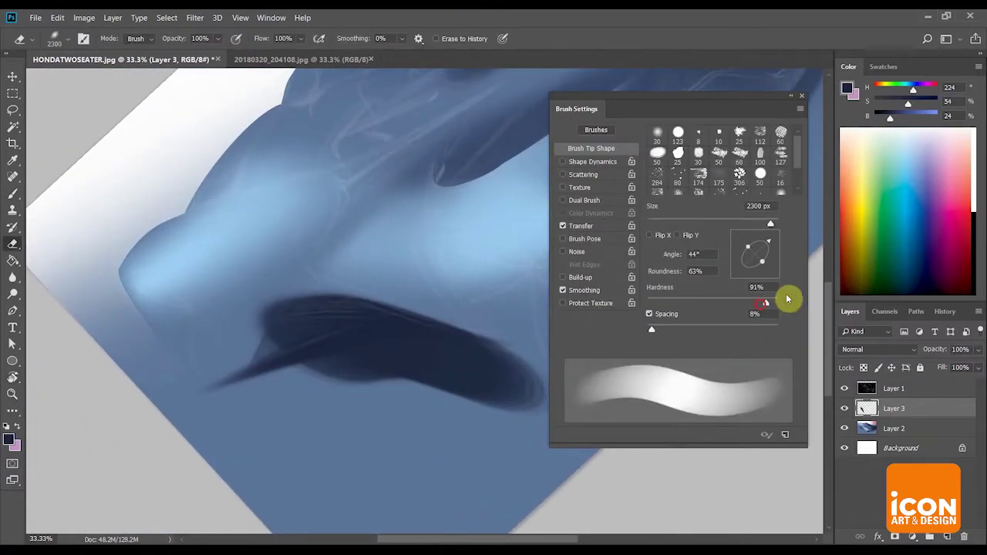
pyautogui.press('[')
pyautogui.press('[')
pyautogui.press('[')
pyautogui.press('[')
pyautogui.press('[')
pyautogui.press('[')
pyautogui.press('[')
pyautogui.press('[')
pyautogui.press('[')
pyautogui.press('[')
pyautogui.press('[')
pyautogui.press('[')
pyautogui.press('[')
pyautogui.press('[')
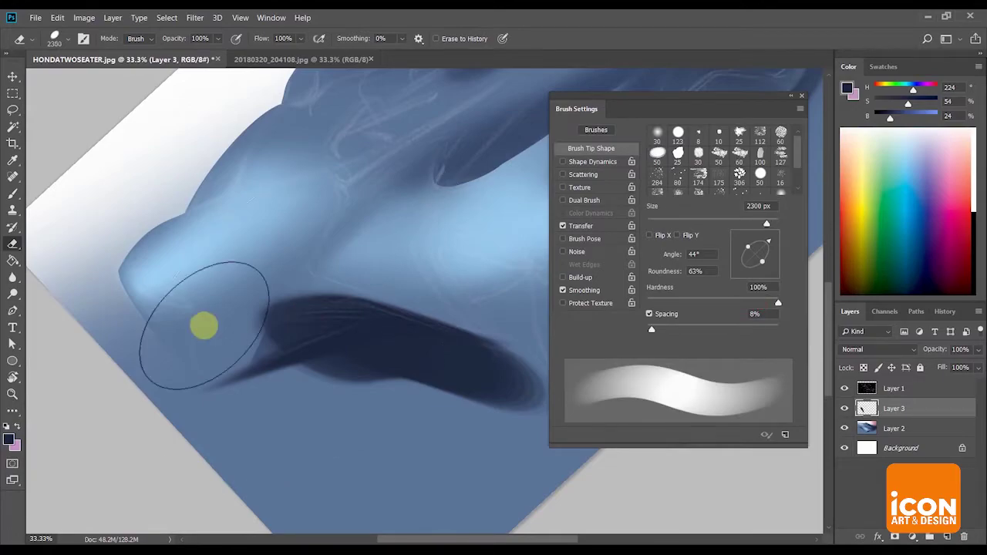
pyautogui.press('r')
pyautogui.moveTo(315, 144)
pyautogui.mouseDown()
pyautogui.moveTo(273, 238)
pyautogui.moveTo(422, 179)
pyautogui.moveTo(409, 207)
pyautogui.mouseUp()
pyautogui.press('e')
pyautogui.moveTo(378, 310)
pyautogui.mouseDown()
pyautogui.moveTo(399, 286)
pyautogui.moveTo(387, 306)
pyautogui.moveTo(373, 440)
pyautogui.mouseUp()
# On a new Layer 4, paint a soft shadow above the left wheel arch using sampled dark blue and 0% brush hardness
pyautogui.press('r')
pyautogui.moveTo(445, 146); pyautogui.dragTo(482, 239)
pyautogui.moveTo(490, 81)
pyautogui.mouseDown()
pyautogui.moveTo(469, 174)
pyautogui.moveTo(489, 183)
pyautogui.mouseUp()
pyautogui.moveTo(460, 192); pyautogui.dragTo(505, 276)
pyautogui.press('b')
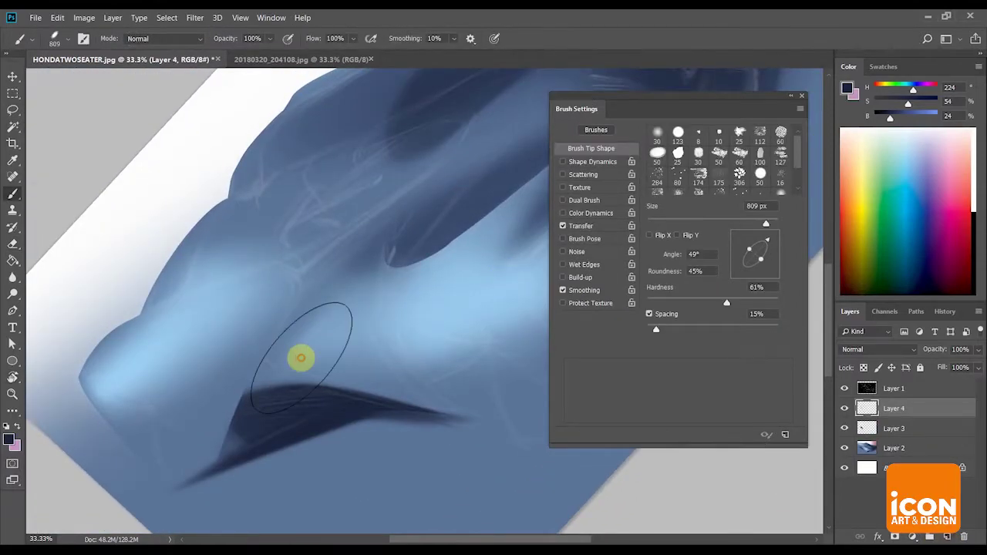
pyautogui.keyDown('alt'); pyautogui.click(251, 396); pyautogui.keyUp('alt')
pyautogui.moveTo(729, 303); pyautogui.dragTo(645, 304)
pyautogui.moveTo(261, 308); pyautogui.dragTo(208, 423)
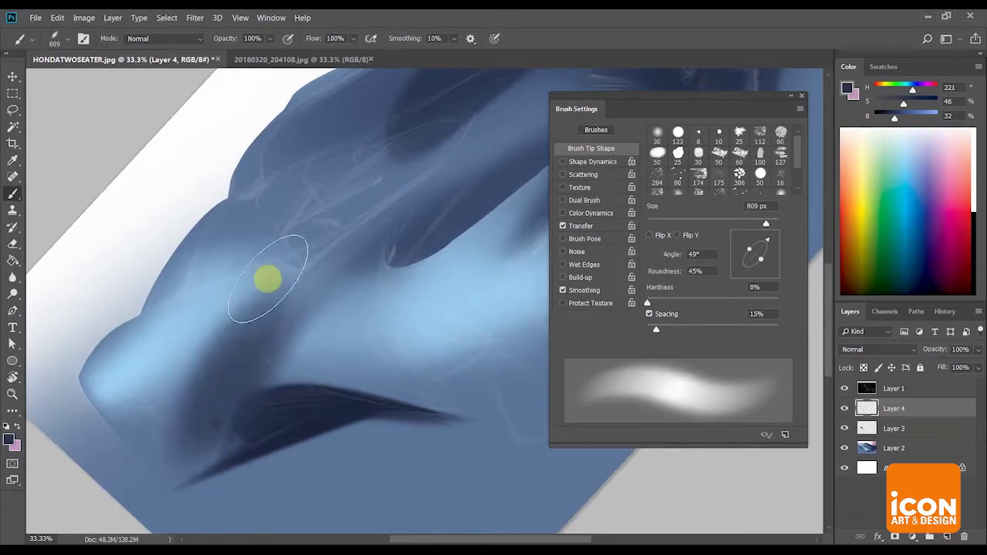
pyautogui.hotkey('ctrl', 'z')
pyautogui.moveTo(248, 328)
pyautogui.mouseDown()
pyautogui.moveTo(209, 409)
pyautogui.moveTo(319, 290)
pyautogui.mouseUp()
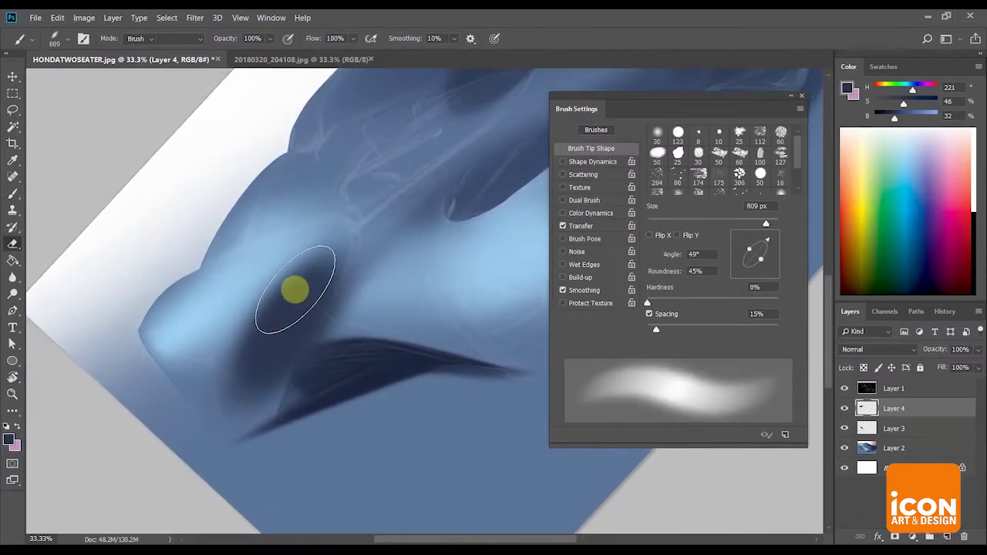
# Erase the Layer 4 shadow from the left fender bulge with a 100% hardness eraser, and set the eraser hardness to 0%
pyautogui.press('e')
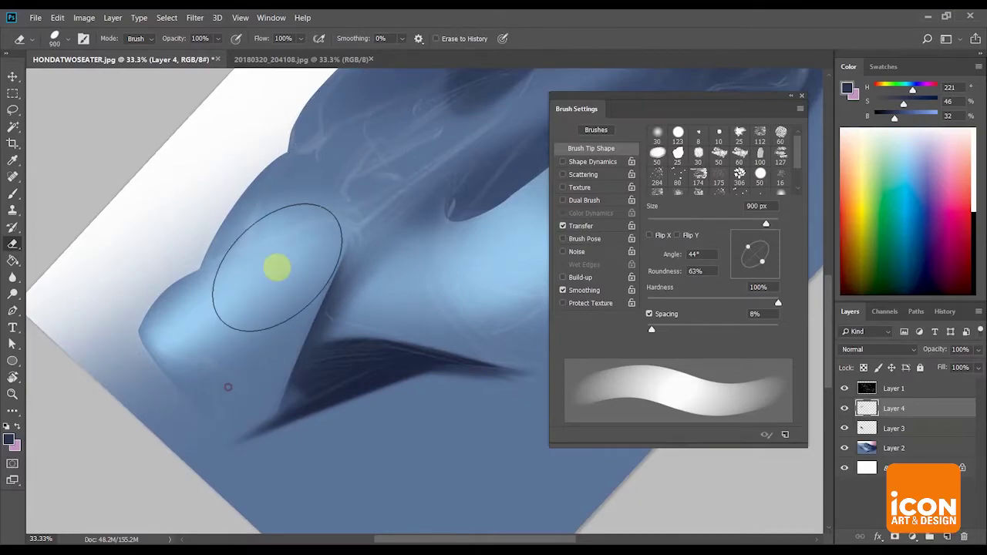
pyautogui.press('r')
pyautogui.moveTo(344, 194); pyautogui.dragTo(380, 218)
pyautogui.moveTo(451, 132)
pyautogui.mouseDown()
pyautogui.moveTo(363, 236)
pyautogui.moveTo(432, 248)
pyautogui.mouseUp()
pyautogui.moveTo(448, 234); pyautogui.dragTo(459, 228)
pyautogui.press('e')
pyautogui.moveTo(730, 301); pyautogui.dragTo(393, 301)
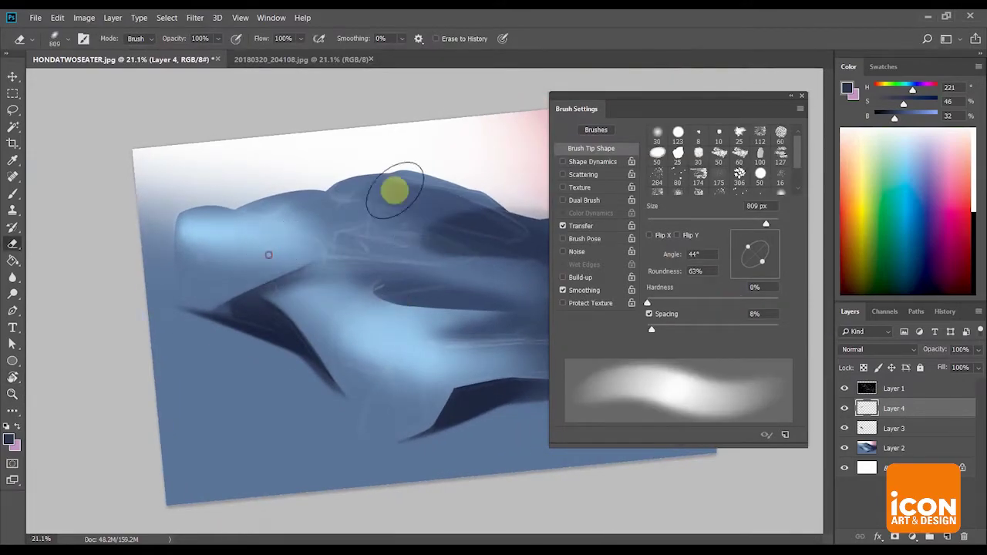
# Add Layer 5 and paint soft mid-blue shading, sampled from the bodywork, across the upper edge of the left fender
pyautogui.press('r')
pyautogui.moveTo(460, 170); pyautogui.dragTo(476, 176)
pyautogui.press('z')
pyautogui.moveTo(461, 179)
pyautogui.mouseDown()
pyautogui.moveTo(427, 179)
pyautogui.moveTo(477, 189)
pyautogui.mouseUp()
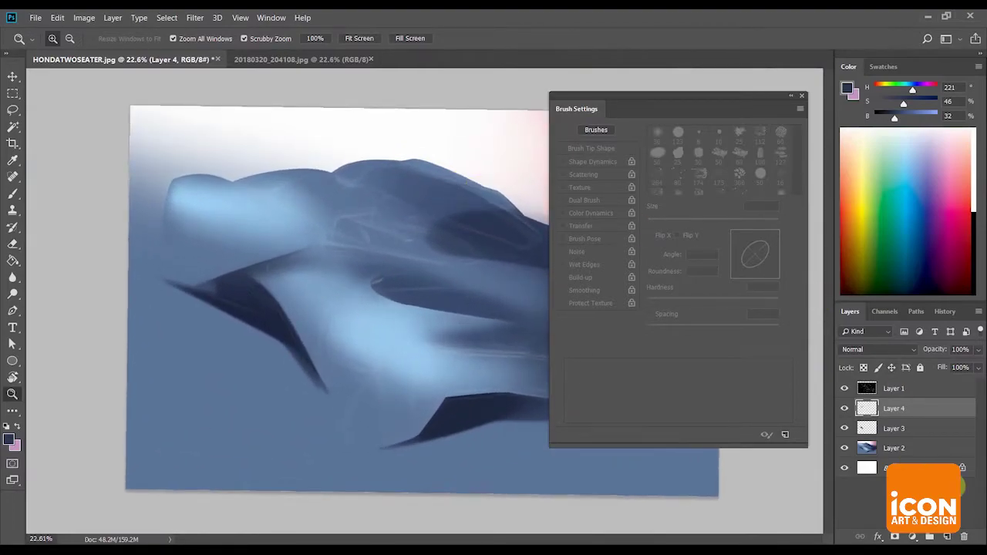
pyautogui.press('r')
pyautogui.moveTo(452, 231)
pyautogui.mouseDown()
pyautogui.moveTo(401, 205)
pyautogui.moveTo(372, 222)
pyautogui.mouseUp()
pyautogui.press('z')
pyautogui.moveTo(378, 260); pyautogui.dragTo(430, 258)
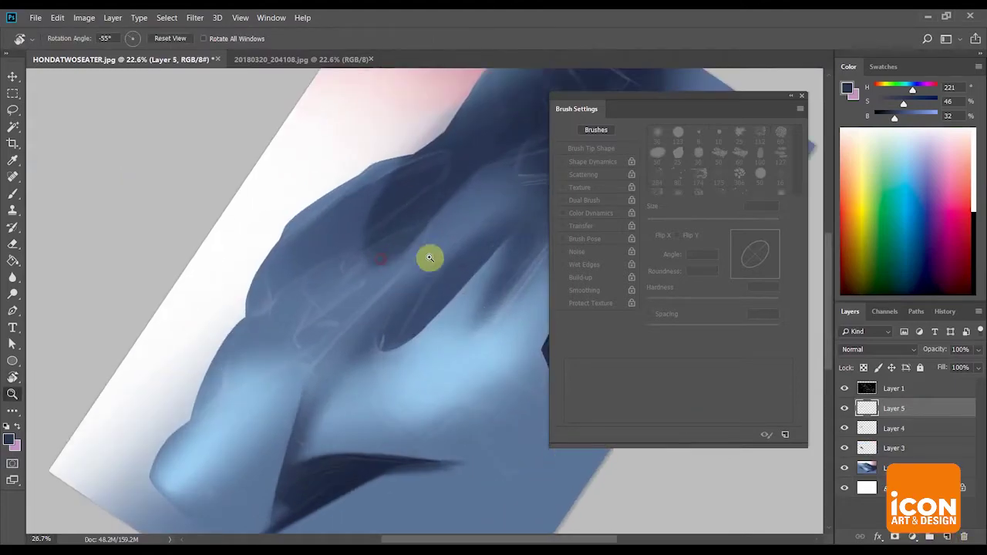
pyautogui.press('r')
pyautogui.moveTo(479, 121); pyautogui.dragTo(463, 116)
pyautogui.press('b')
pyautogui.keyDown('alt'); pyautogui.click(331, 386); pyautogui.keyUp('alt')
pyautogui.moveTo(342, 293); pyautogui.dragTo(247, 316)
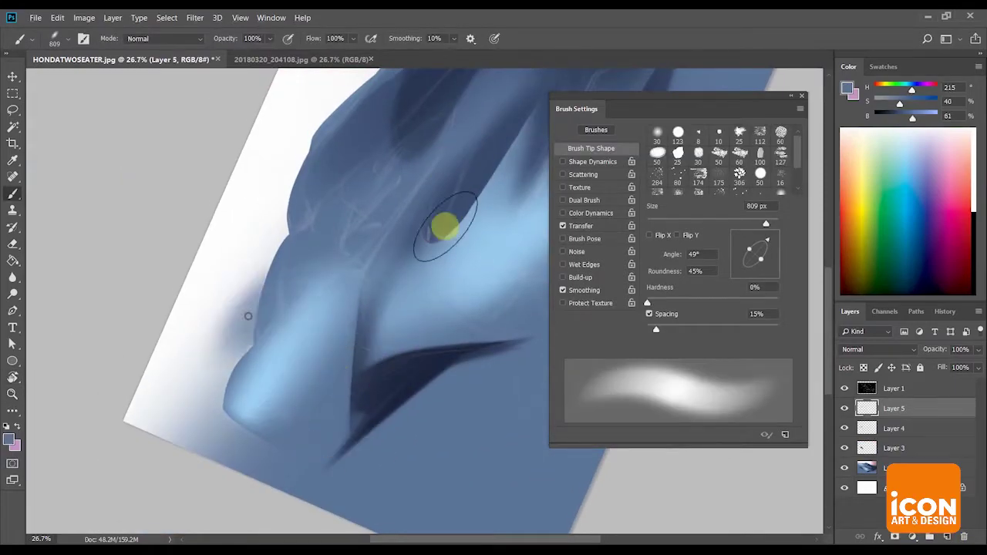
pyautogui.hotkey('ctrl', 'z')
pyautogui.moveTo(339, 268); pyautogui.dragTo(251, 321)
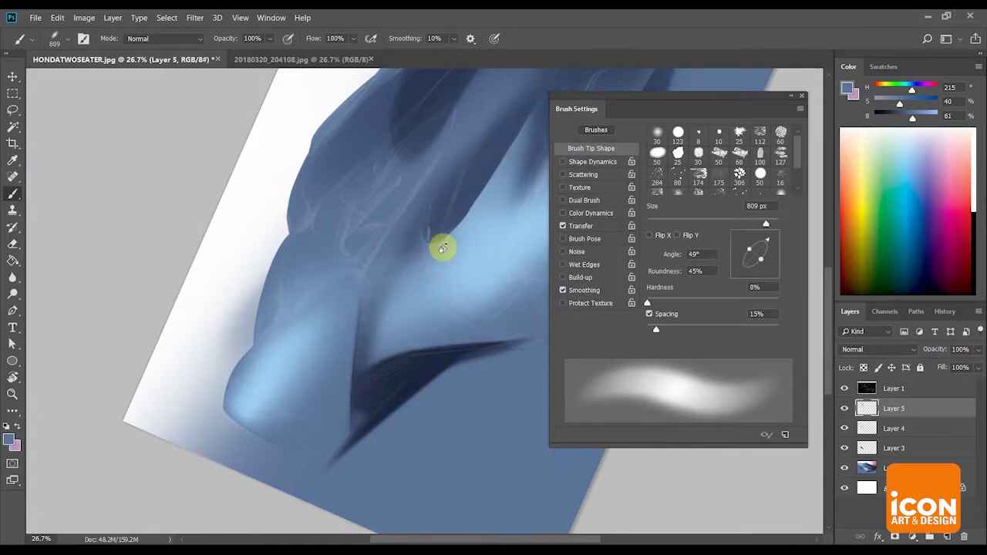
# Erase the Layer 5 shading from the light fender bulge with a 100% hardness eraser to leave a crisp edge
pyautogui.press('e')
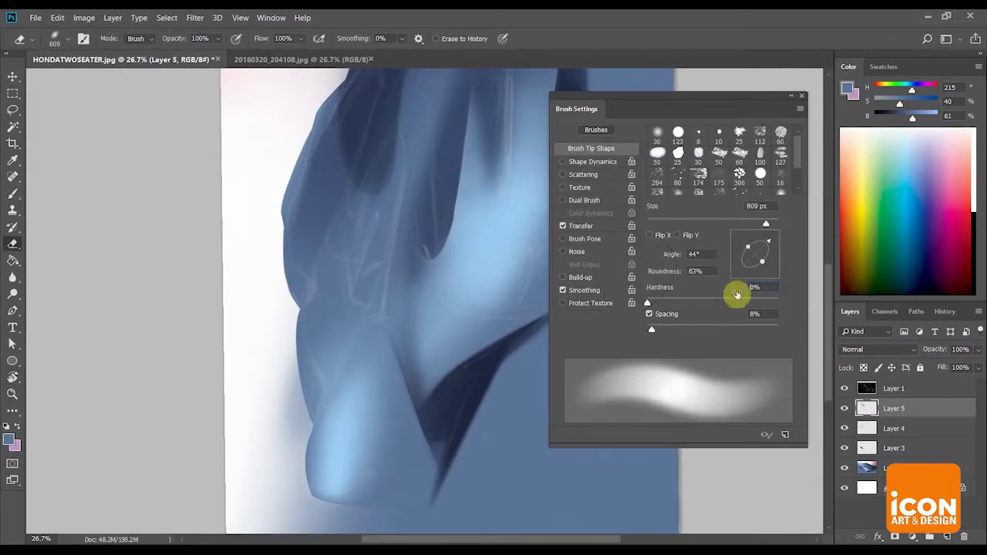
pyautogui.moveTo(738, 294); pyautogui.dragTo(791, 305)
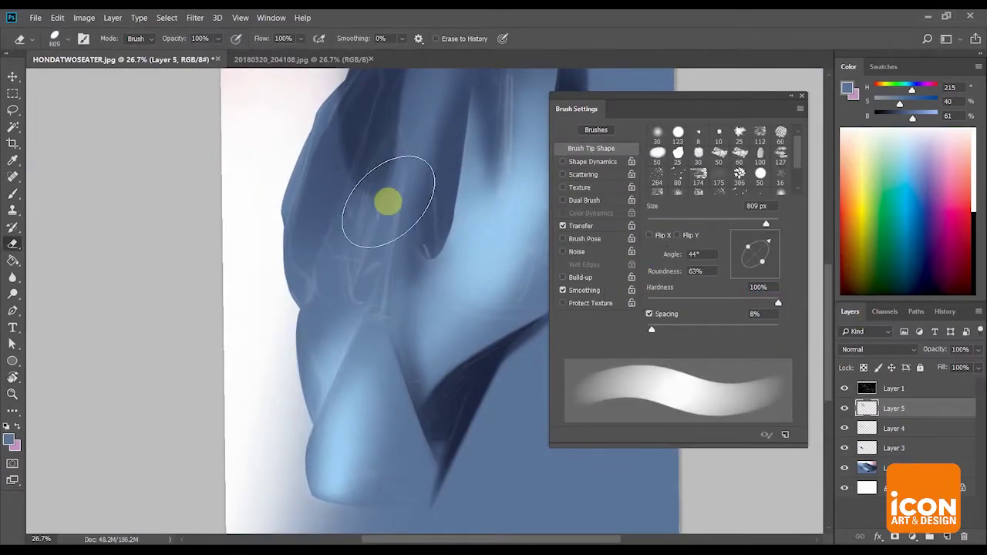
pyautogui.press('r')
pyautogui.moveTo(386, 197); pyautogui.dragTo(445, 268)
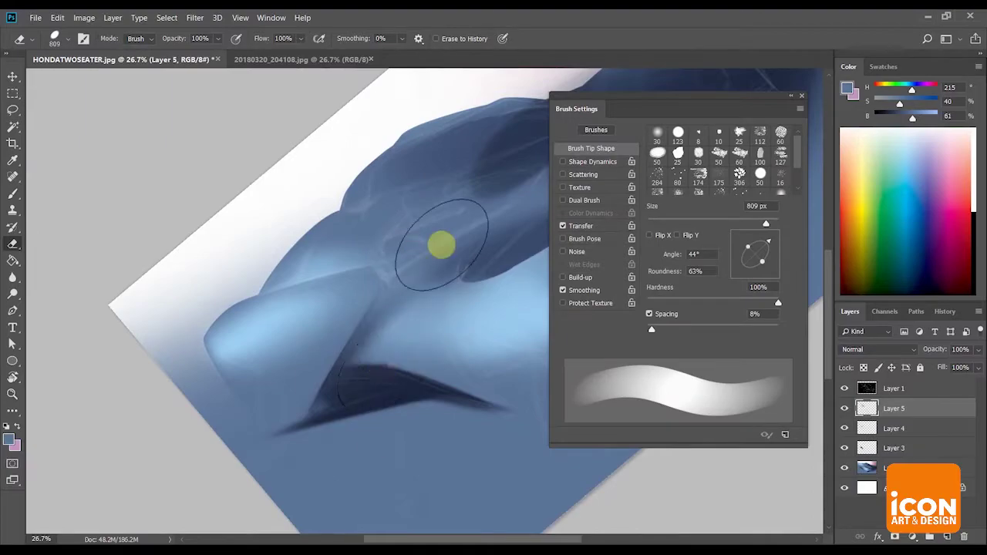
# On a new Layer 6, paint a sampled light blue highlight (hue 206, saturation 36, brightness 93) along the body from the fender tip
pyautogui.press('r')
pyautogui.moveTo(496, 218)
pyautogui.mouseDown()
pyautogui.moveTo(412, 231)
pyautogui.moveTo(405, 243)
pyautogui.mouseUp()
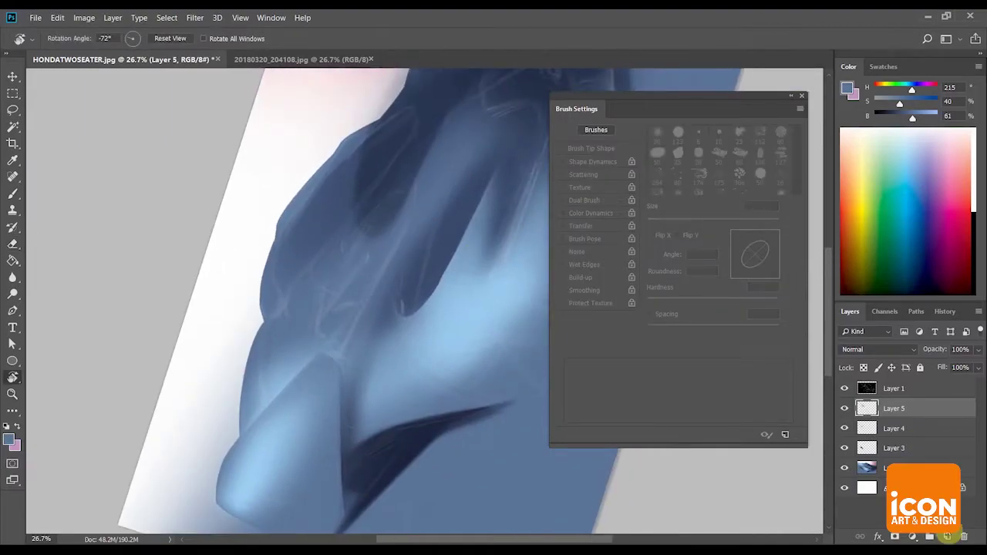
pyautogui.press('b')
pyautogui.keyDown('alt'); pyautogui.click(498, 272); pyautogui.keyUp('alt')
pyautogui.press('z')
pyautogui.moveTo(409, 348); pyautogui.dragTo(431, 353)
pyautogui.press('r')
pyautogui.moveTo(454, 220); pyautogui.dragTo(479, 278)
pyautogui.press('b')
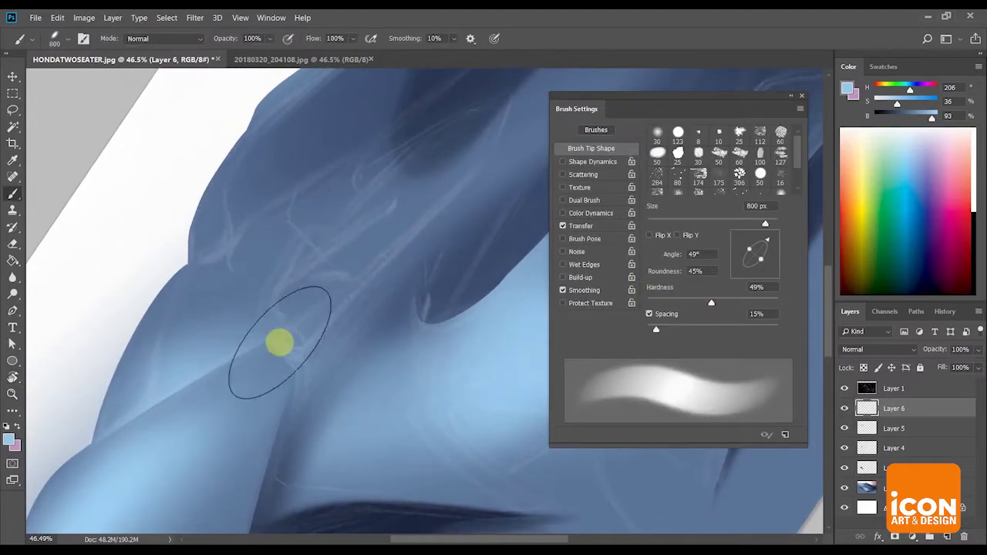
pyautogui.hotkey('ctrl', 'z')
pyautogui.press(']')
pyautogui.press(']')
pyautogui.moveTo(286, 342)
pyautogui.mouseDown()
pyautogui.moveTo(327, 273)
pyautogui.moveTo(291, 328)
pyautogui.moveTo(447, 174)
pyautogui.moveTo(372, 223)
pyautogui.moveTo(408, 147)
pyautogui.moveTo(453, 142)
pyautogui.moveTo(317, 286)
pyautogui.moveTo(275, 440)
pyautogui.mouseUp()
pyautogui.press('r')
pyautogui.press('r')
pyautogui.moveTo(414, 198); pyautogui.dragTo(430, 177)
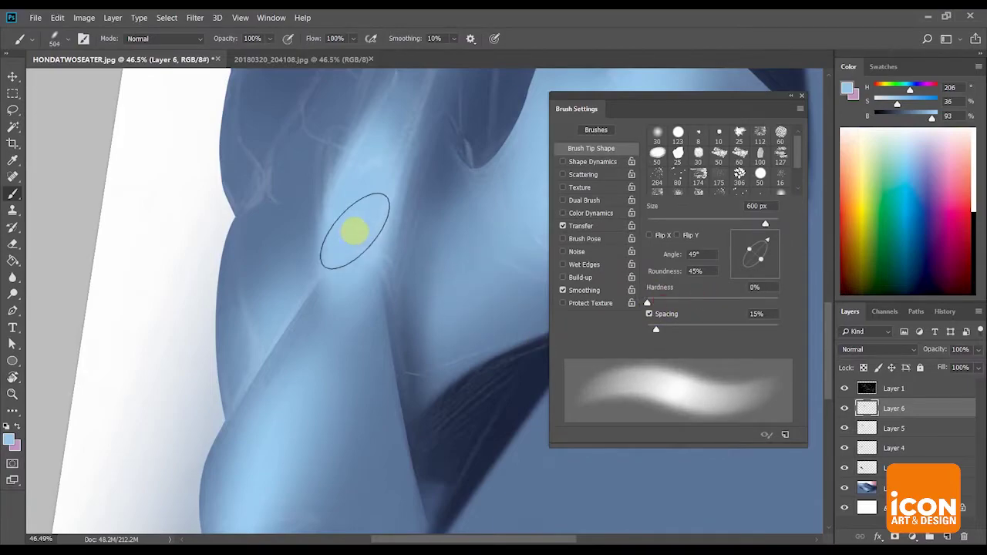
# Lasso the left fender bulge, clear the Layer 6 highlight inside it, and deselect
pyautogui.press('r')
pyautogui.moveTo(450, 214); pyautogui.dragTo(411, 231)
pyautogui.press('l')
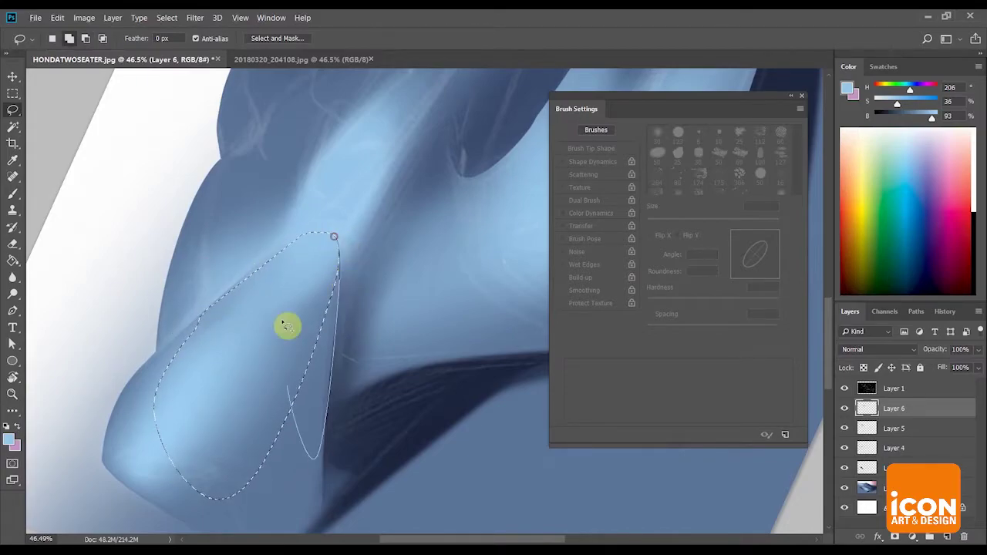
pyautogui.click(449, 349)
pyautogui.press('r')
pyautogui.moveTo(424, 157); pyautogui.dragTo(511, 190)
pyautogui.moveTo(478, 257); pyautogui.dragTo(324, 323)
pyautogui.moveTo(465, 201); pyautogui.dragTo(379, 204)
pyautogui.moveTo(390, 249)
pyautogui.keyDown('ctrl'); pyautogui.mouseDown()
pyautogui.moveTo(406, 249)
pyautogui.moveTo(415, 185)
pyautogui.mouseUp(); pyautogui.keyUp('ctrl')
# Trim both sides of the Layer 6 highlight with the eraser, using 43% and 76% hardness
pyautogui.press('e')
pyautogui.moveTo(766, 304); pyautogui.dragTo(704, 308)
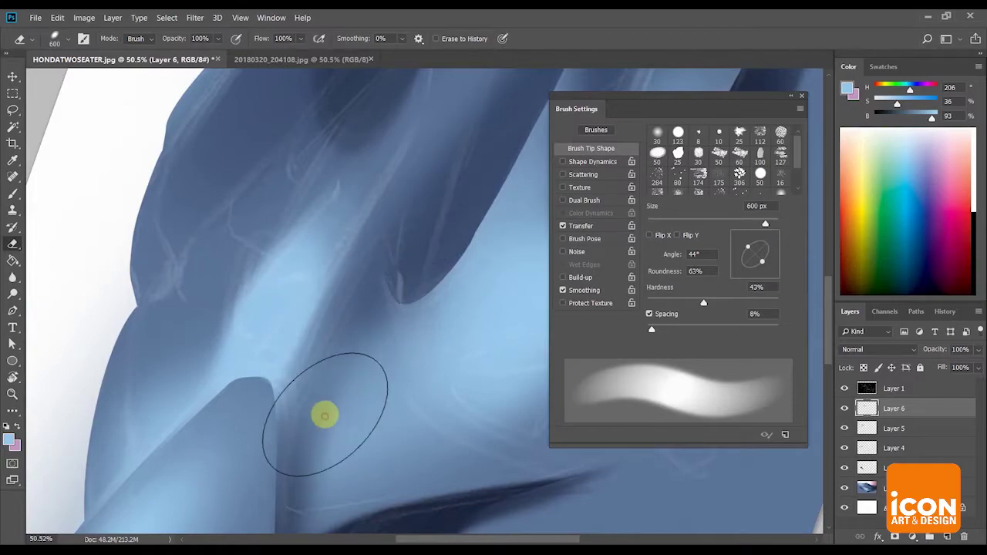
pyautogui.keyDown('ctrl'); pyautogui.moveTo(510, 202); pyautogui.dragTo(471, 198); pyautogui.keyUp('ctrl')
pyautogui.press('r')
pyautogui.moveTo(517, 169); pyautogui.dragTo(529, 351)
pyautogui.keyDown('ctrl'); pyautogui.moveTo(525, 293); pyautogui.dragTo(488, 297); pyautogui.keyUp('ctrl')
pyautogui.keyDown('ctrl'); pyautogui.moveTo(482, 258); pyautogui.dragTo(502, 254); pyautogui.keyUp('ctrl')
pyautogui.moveTo(493, 235); pyautogui.dragTo(374, 313)
pyautogui.moveTo(517, 255); pyautogui.dragTo(510, 250)
pyautogui.press('e')
pyautogui.click(747, 304)
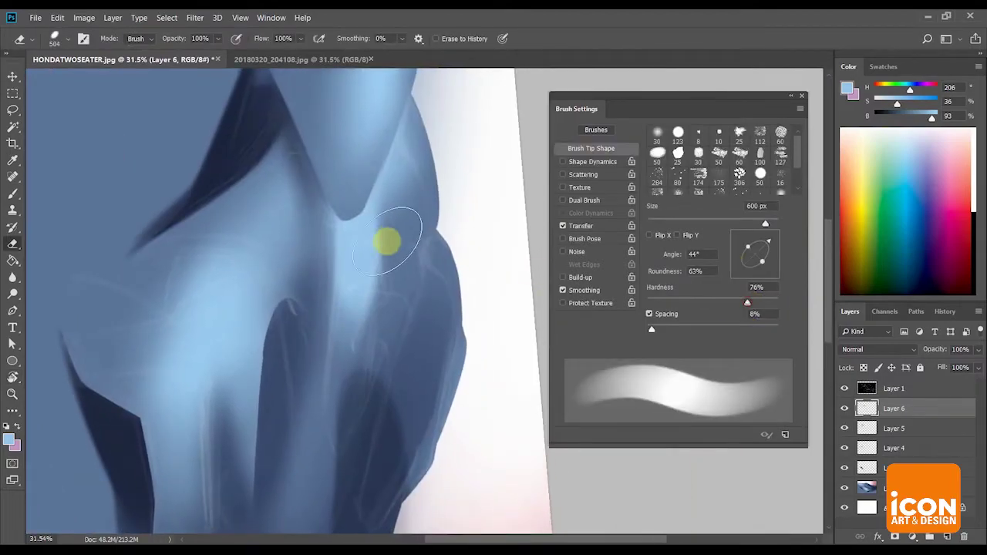
pyautogui.moveTo(378, 247)
pyautogui.mouseDown()
pyautogui.moveTo(438, 168)
pyautogui.moveTo(386, 247)
pyautogui.moveTo(397, 215)
pyautogui.moveTo(360, 362)
pyautogui.moveTo(366, 445)
pyautogui.moveTo(399, 195)
pyautogui.mouseUp()
# Examine the whole car rendering with the new fender shading and highlight
pyautogui.press('z')
pyautogui.moveTo(187, 331); pyautogui.dragTo(147, 331)
pyautogui.press('r')
pyautogui.moveTo(431, 119); pyautogui.dragTo(458, 192)
pyautogui.press('z')
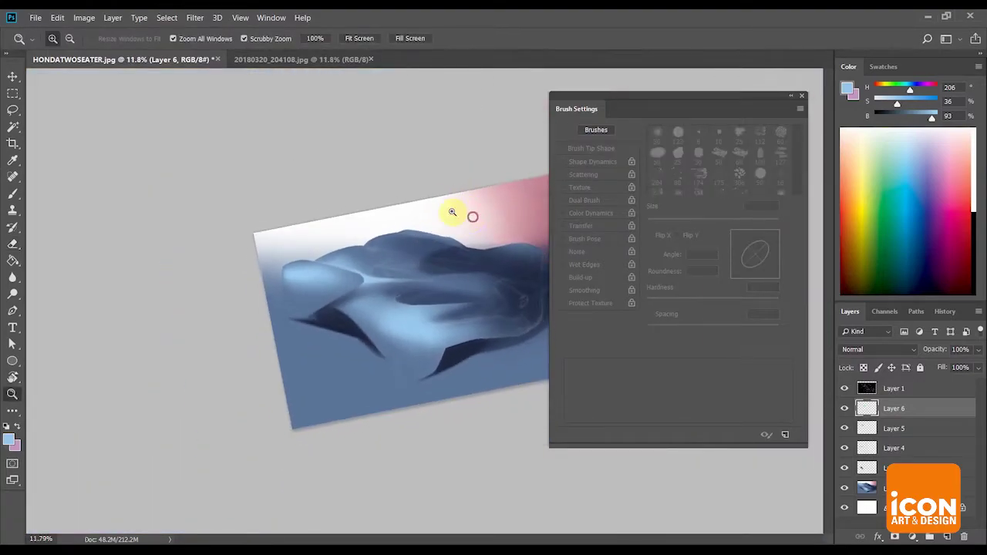
pyautogui.keyDown('alt'); pyautogui.click(453, 211); pyautogui.keyUp('alt')
pyautogui.press('r')
pyautogui.moveTo(463, 238)
pyautogui.mouseDown()
pyautogui.moveTo(480, 211)
pyautogui.moveTo(472, 251)
pyautogui.mouseUp()
pyautogui.press('z')
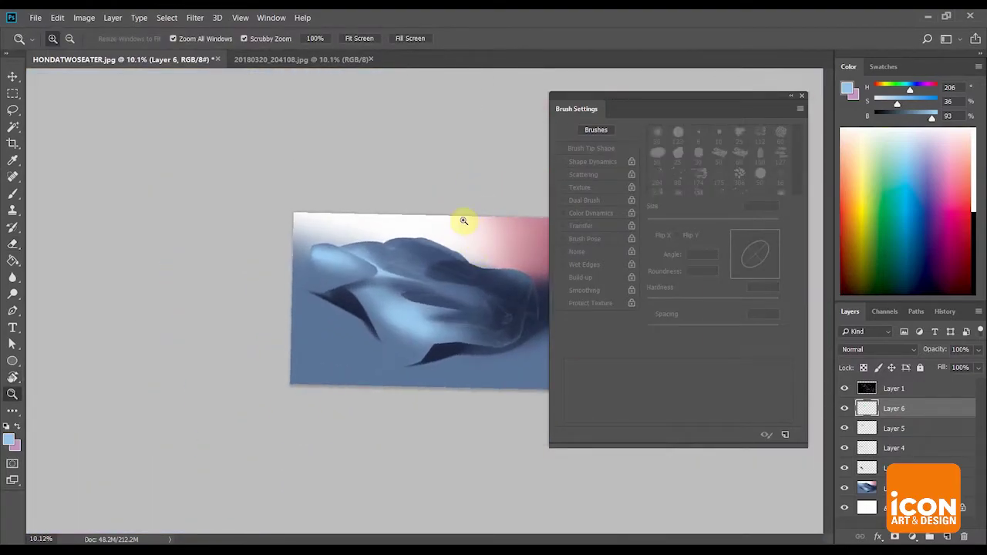
pyautogui.moveTo(468, 306); pyautogui.dragTo(496, 317)
# On a new Layer 7, paint a broad light blue highlight along the body toward the headlight with a 900 px, 70% hardness brush
pyautogui.press('r')
pyautogui.moveTo(499, 256); pyautogui.dragTo(372, 175)
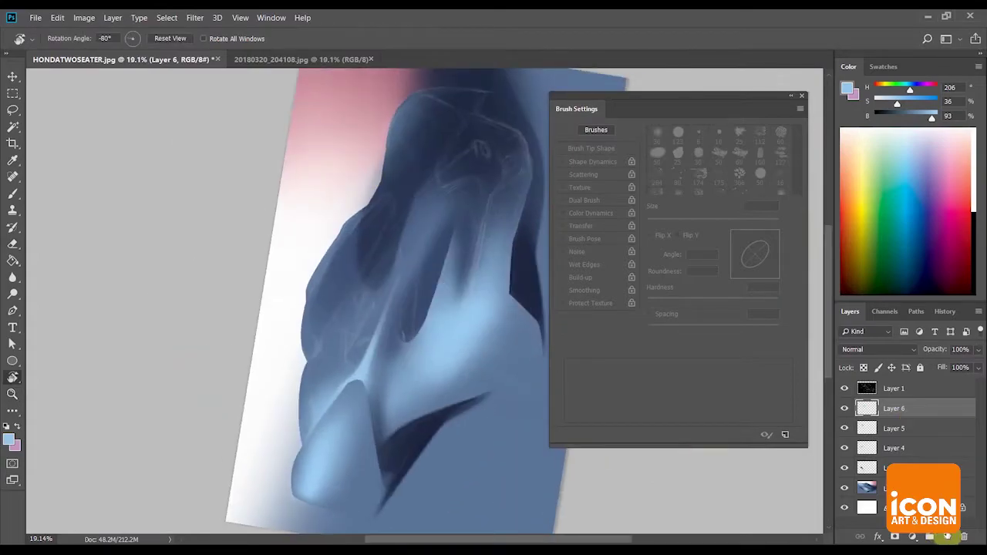
pyautogui.press('z')
pyautogui.click(467, 216)
pyautogui.moveTo(476, 231)
pyautogui.mouseDown()
pyautogui.moveTo(465, 218)
pyautogui.moveTo(483, 206)
pyautogui.mouseUp()
pyautogui.press('r')
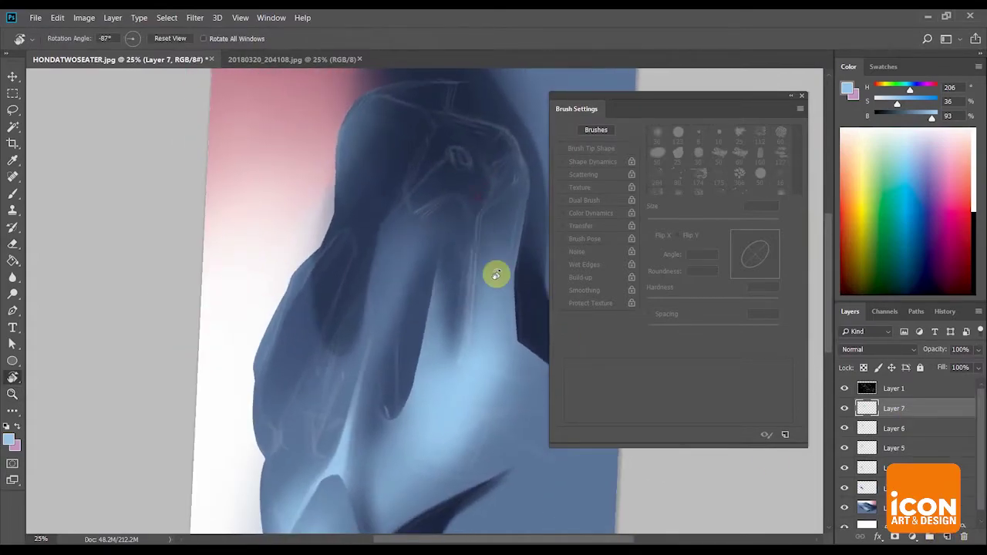
pyautogui.press('b')
pyautogui.click(737, 301)
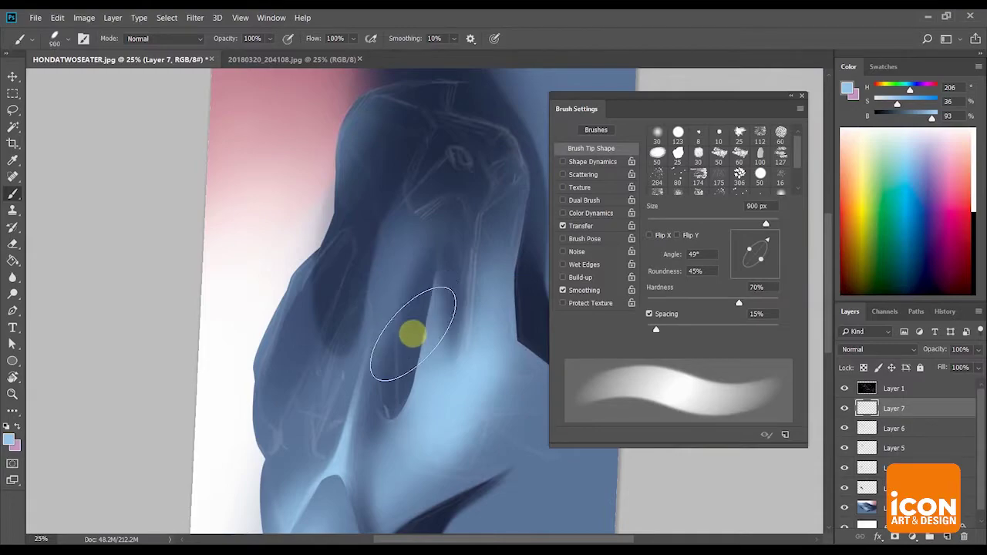
pyautogui.moveTo(413, 335); pyautogui.dragTo(506, 127)
pyautogui.hotkey('ctrl', 'z')
pyautogui.moveTo(401, 355); pyautogui.dragTo(509, 114)
pyautogui.hotkey('ctrl', 'z')
pyautogui.moveTo(406, 346); pyautogui.dragTo(480, 158)
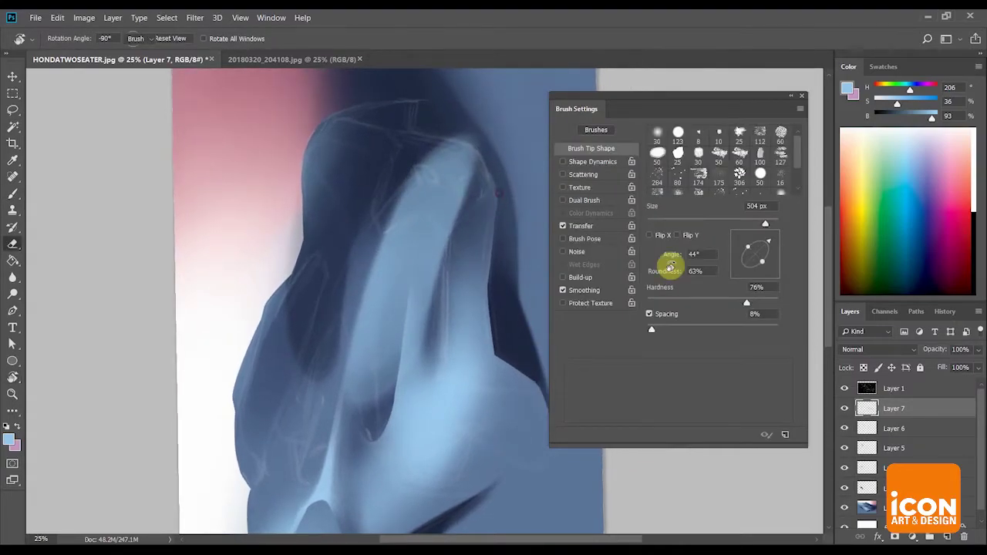
# Erase the lower side of the Layer 7 highlight with a softer eraser, leaving a narrow band that fades out
pyautogui.moveTo(746, 302); pyautogui.dragTo(715, 305)
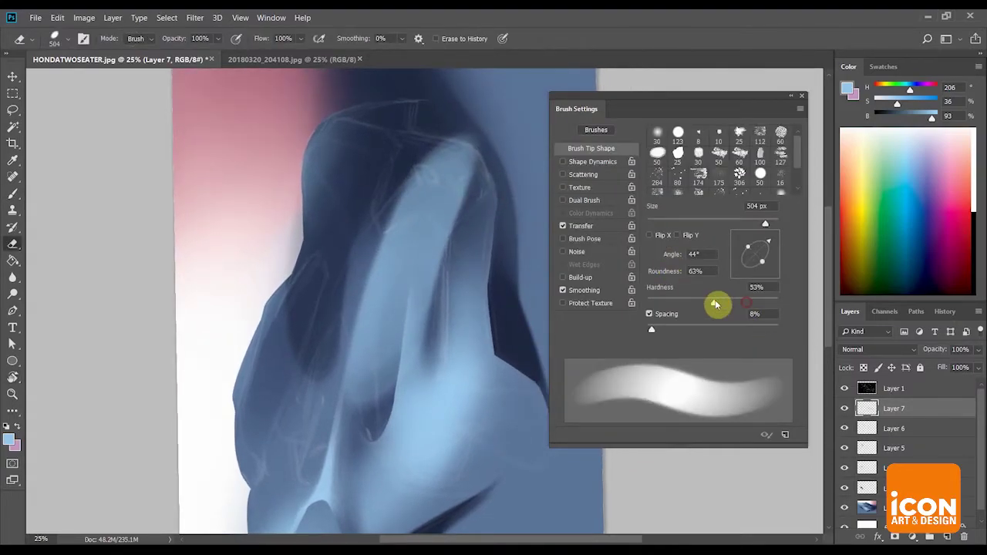
pyautogui.moveTo(511, 160)
pyautogui.mouseDown()
pyautogui.moveTo(390, 398)
pyautogui.moveTo(519, 143)
pyautogui.moveTo(403, 405)
pyautogui.mouseUp()
pyautogui.moveTo(493, 172); pyautogui.dragTo(536, 116)
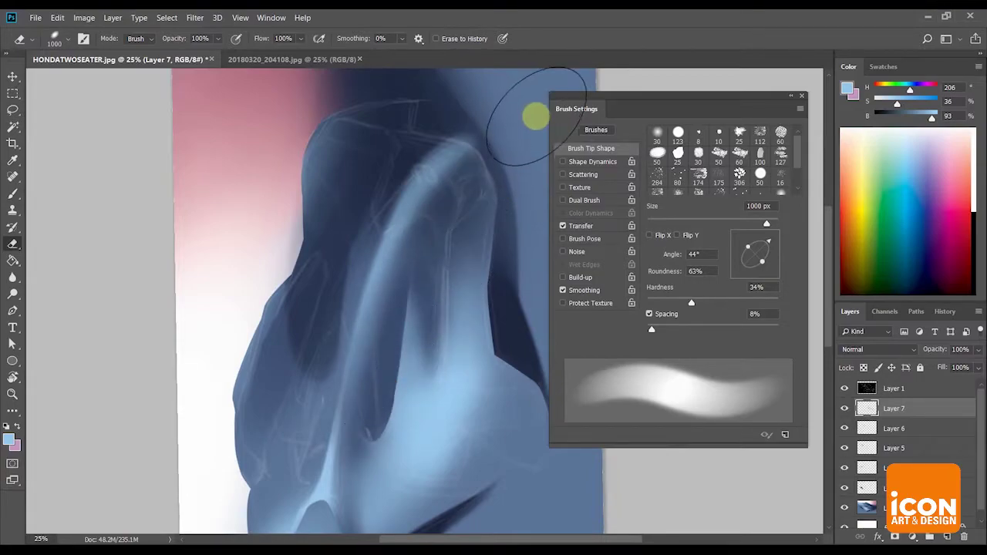
# Erase excess of the Layer 7 highlight around the headlight with a 900 px eraser at 58% hardness
pyautogui.press('r')
pyautogui.moveTo(432, 166)
pyautogui.mouseDown()
pyautogui.moveTo(454, 157)
pyautogui.moveTo(500, 291)
pyautogui.moveTo(471, 247)
pyautogui.moveTo(513, 246)
pyautogui.moveTo(491, 213)
pyautogui.moveTo(518, 232)
pyautogui.mouseUp()
pyautogui.press('z')
pyautogui.press('r')
pyautogui.moveTo(507, 259); pyautogui.dragTo(497, 279)
pyautogui.press('z')
pyautogui.press('r')
pyautogui.moveTo(411, 234)
pyautogui.mouseDown()
pyautogui.moveTo(443, 238)
pyautogui.moveTo(472, 197)
pyautogui.moveTo(492, 233)
pyautogui.mouseUp()
pyautogui.press('z')
pyautogui.press('r')
pyautogui.press('e')
pyautogui.moveTo(746, 301)
pyautogui.mouseDown()
pyautogui.moveTo(691, 310)
pyautogui.moveTo(723, 318)
pyautogui.mouseUp()
pyautogui.moveTo(355, 339); pyautogui.dragTo(429, 335)
pyautogui.press('[')
pyautogui.press('[')
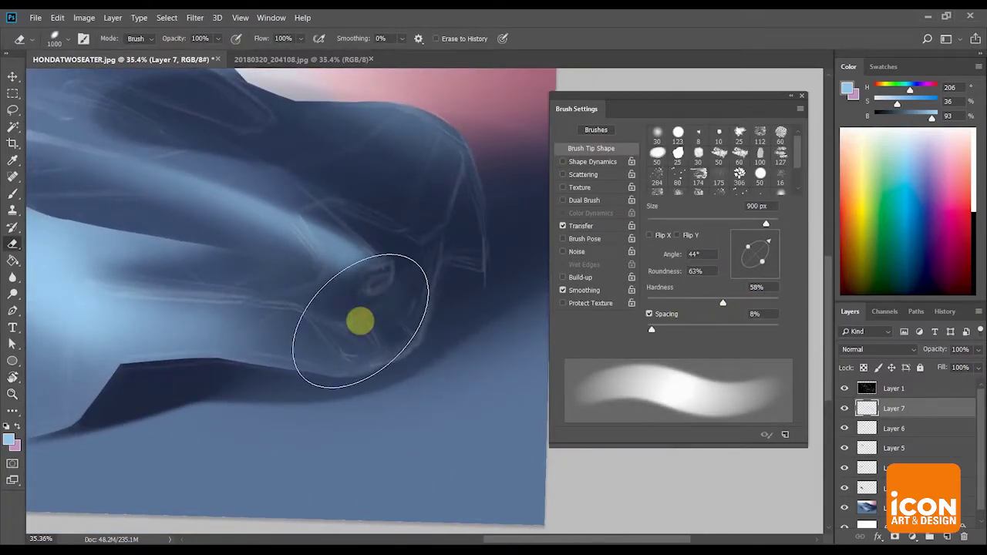
pyautogui.press('z')
pyautogui.moveTo(423, 231)
pyautogui.mouseDown()
pyautogui.moveTo(404, 231)
pyautogui.moveTo(431, 263)
pyautogui.mouseUp()
pyautogui.press('e')
# Merge all the shading and highlight layers up to Layer 7 down into Layer 2
pyautogui.press('z')
pyautogui.moveTo(434, 324); pyautogui.dragTo(410, 324)
pyautogui.moveTo(515, 226); pyautogui.dragTo(511, 238)
pyautogui.keyDown('shift'); pyautogui.click(890, 494); pyautogui.keyUp('shift')
pyautogui.hotkey('ctrl', 'e')
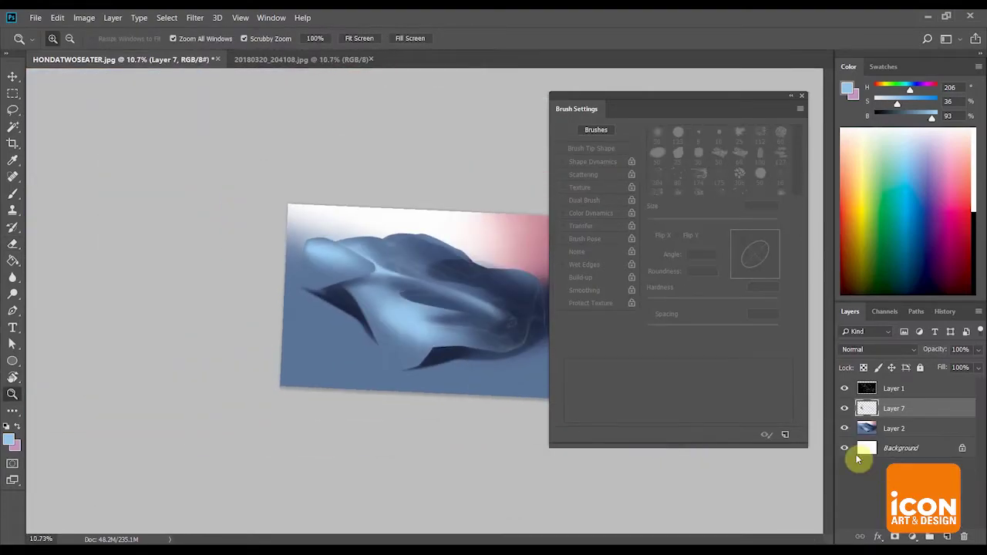
pyautogui.hotkey('ctrl', 'e')
# Flip the whole canvas horizontally
pyautogui.moveTo(365, 213); pyautogui.dragTo(371, 213)
pyautogui.press('r')
pyautogui.moveTo(493, 161); pyautogui.dragTo(490, 151)
pyautogui.click(98, 15)
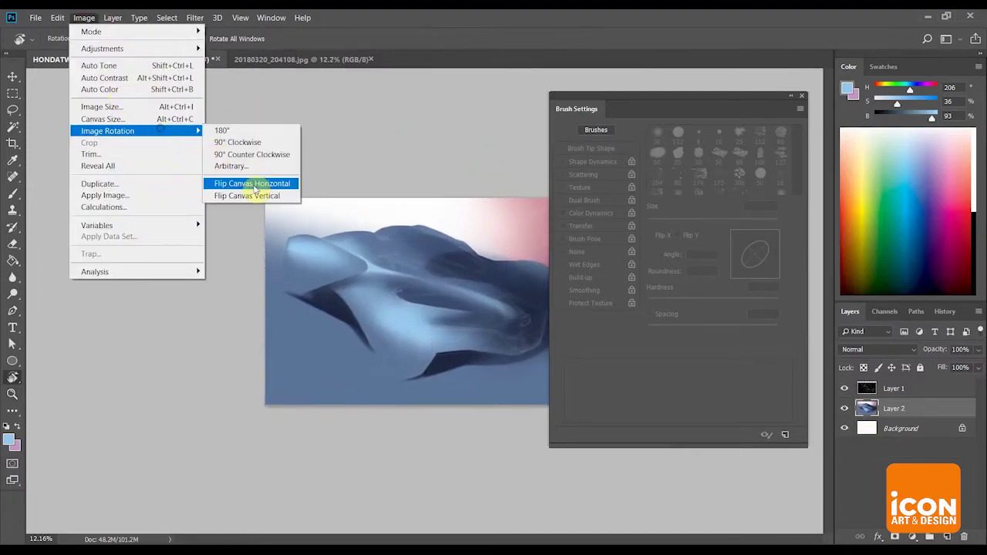
pyautogui.click(255, 185)
pyautogui.press('z')
pyautogui.moveTo(477, 266); pyautogui.dragTo(370, 262)
# Increase Layer 2's contrast with Levels, setting the black input level to 11 and lowering the white input level
pyautogui.click(84, 17)
pyautogui.moveTo(115, 48)
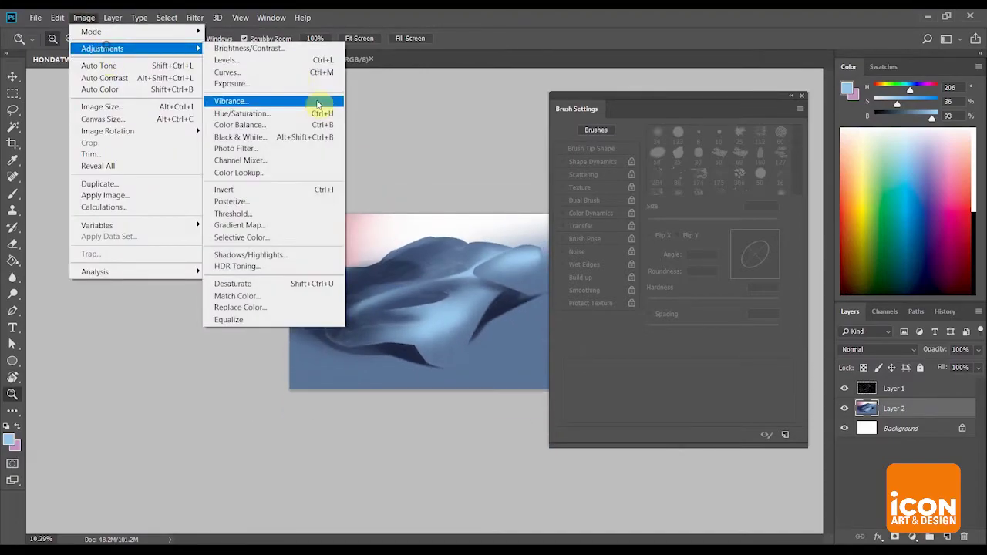
pyautogui.click(305, 61)
pyautogui.moveTo(714, 182); pyautogui.dragTo(722, 188)
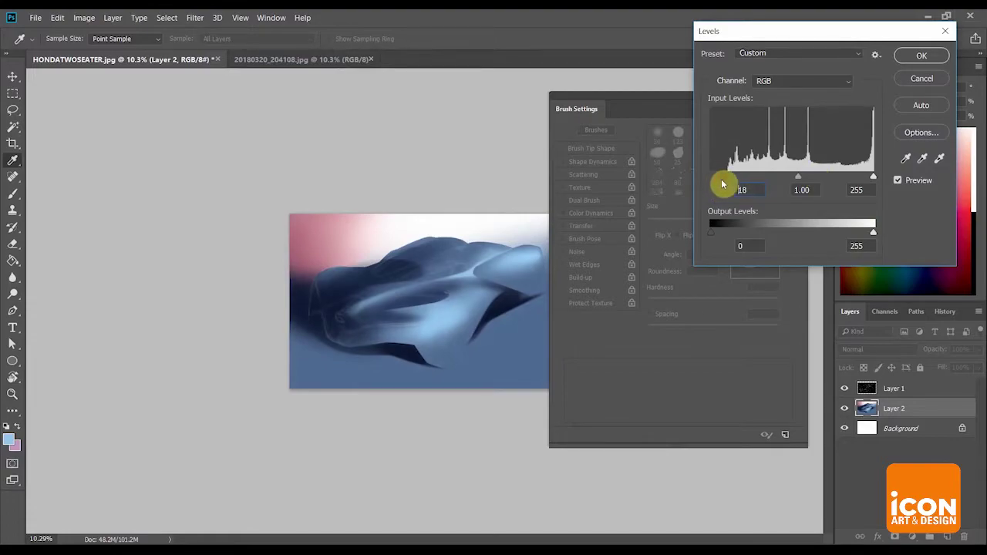
pyautogui.moveTo(874, 180); pyautogui.dragTo(867, 187)
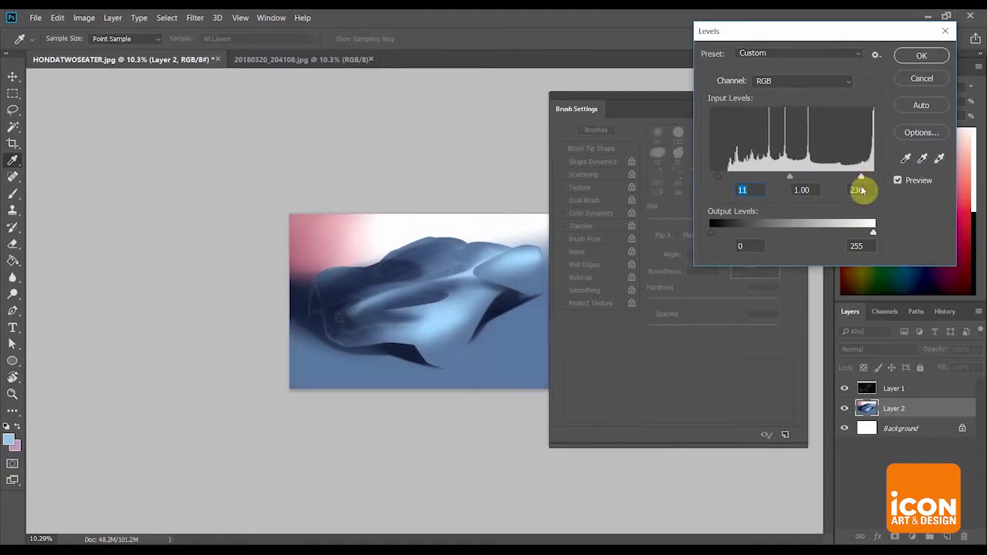
pyautogui.press('Return')
# Apply Selective Color to Layer 2, setting Magenta to +19% for the Blues
pyautogui.click(84, 17)
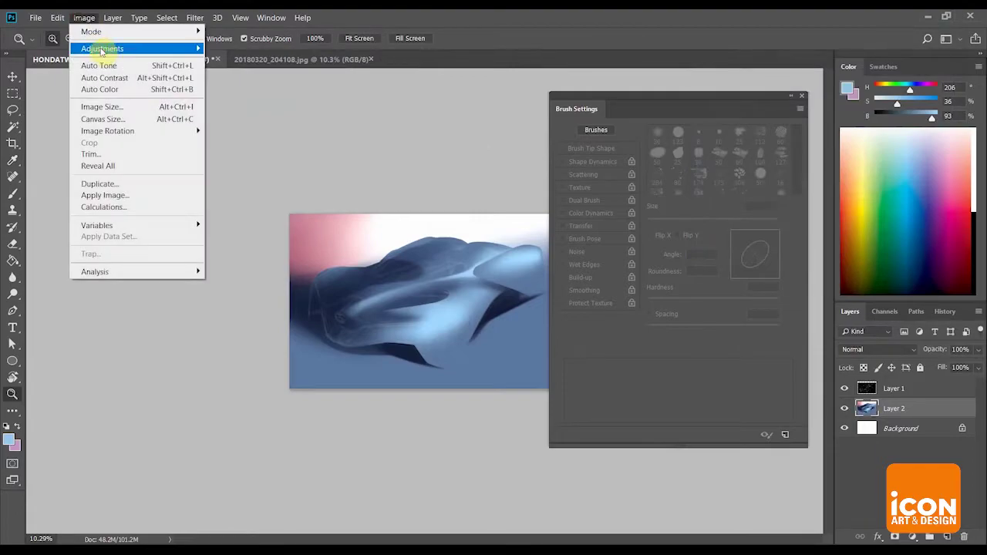
pyautogui.moveTo(116, 49)
pyautogui.click(266, 238)
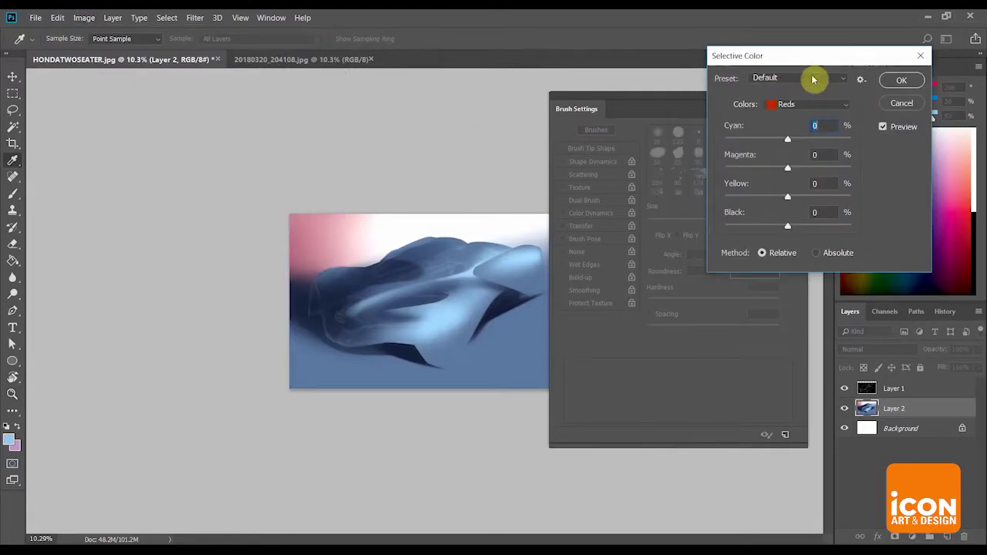
pyautogui.click(794, 104)
pyautogui.click(802, 165)
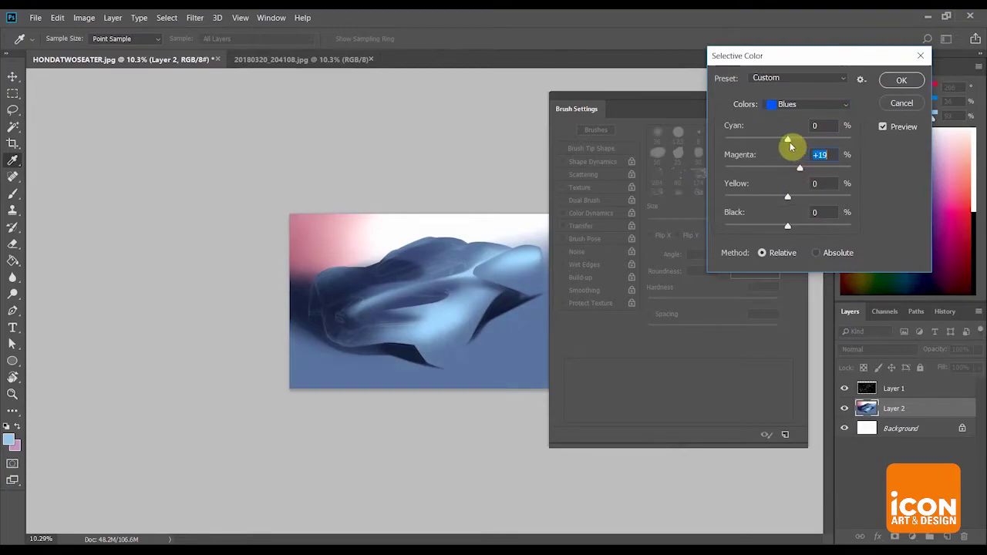
pyautogui.press('Return')
# Examine the flipped, colour-corrected car rendering as a whole and around the rear fender
pyautogui.press('z')
pyautogui.click(480, 315)
pyautogui.keyDown('alt'); pyautogui.click(457, 328); pyautogui.keyUp('alt')
pyautogui.moveTo(457, 327); pyautogui.dragTo(472, 330)
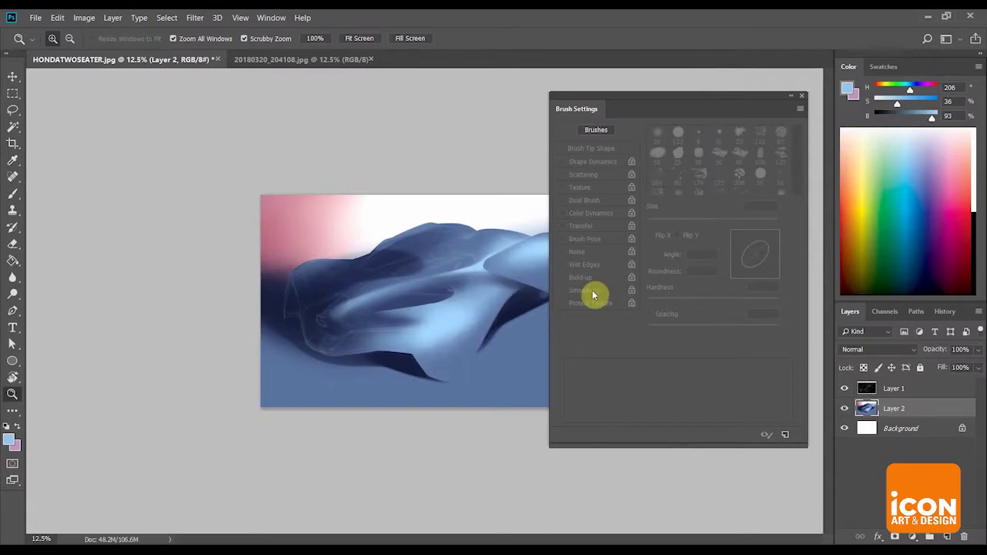
pyautogui.moveTo(424, 307); pyautogui.dragTo(465, 331)
pyautogui.moveTo(363, 317); pyautogui.dragTo(507, 322)
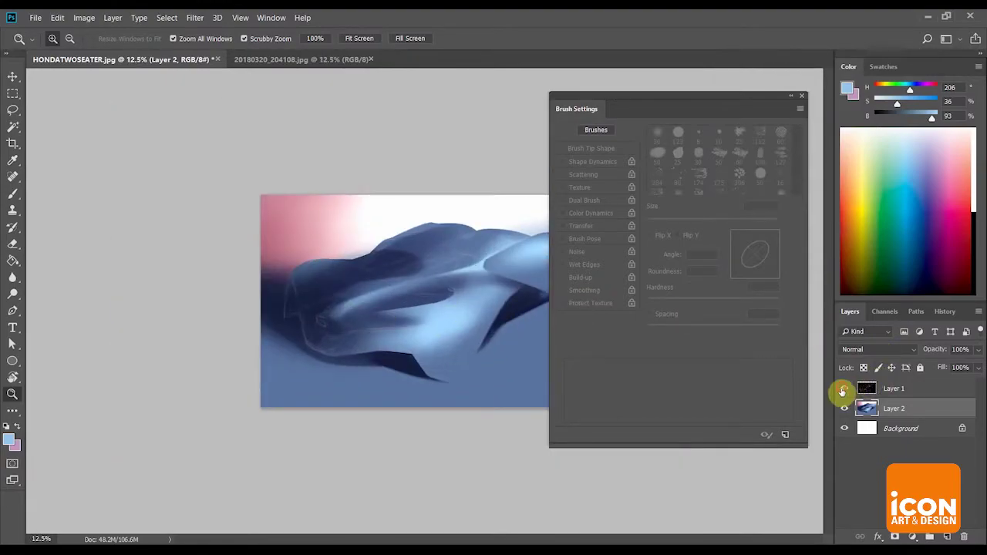
pyautogui.moveTo(487, 347); pyautogui.dragTo(363, 398)
pyautogui.moveTo(504, 266)
pyautogui.mouseDown()
pyautogui.moveTo(467, 258)
pyautogui.moveTo(493, 273)
pyautogui.moveTo(442, 236)
pyautogui.mouseUp()
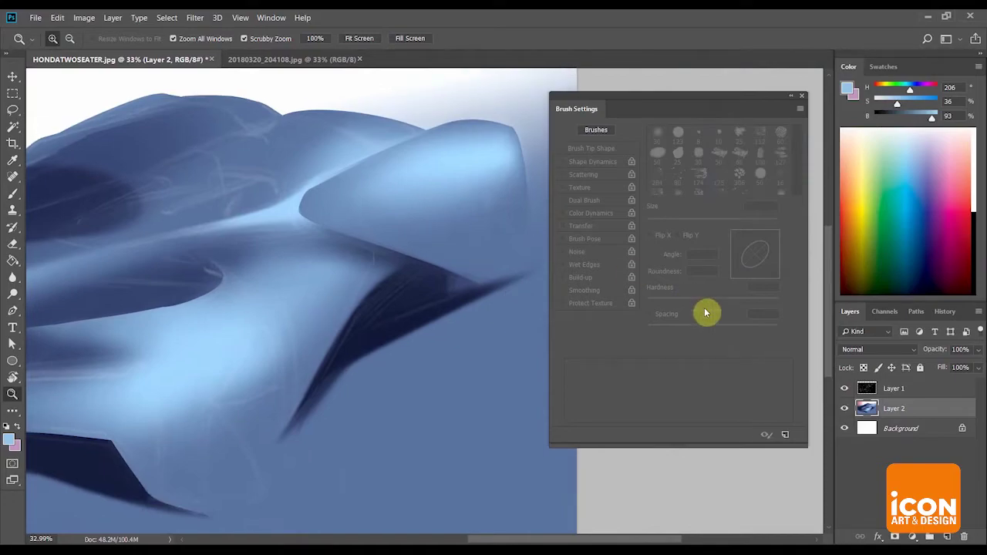
# On a new Layer 3, paint a soft dark blue shadow beyond the side intake's rear end with a 0% hardness brush
pyautogui.press('r')
pyautogui.moveTo(495, 308); pyautogui.dragTo(431, 224)
pyautogui.press('b')
pyautogui.moveTo(419, 324); pyautogui.dragTo(390, 224)
pyautogui.keyDown('alt'); pyautogui.click(354, 218); pyautogui.keyUp('alt')
pyautogui.moveTo(410, 148); pyautogui.dragTo(408, 237)
pyautogui.moveTo(739, 302); pyautogui.dragTo(632, 304)
pyautogui.press('[')
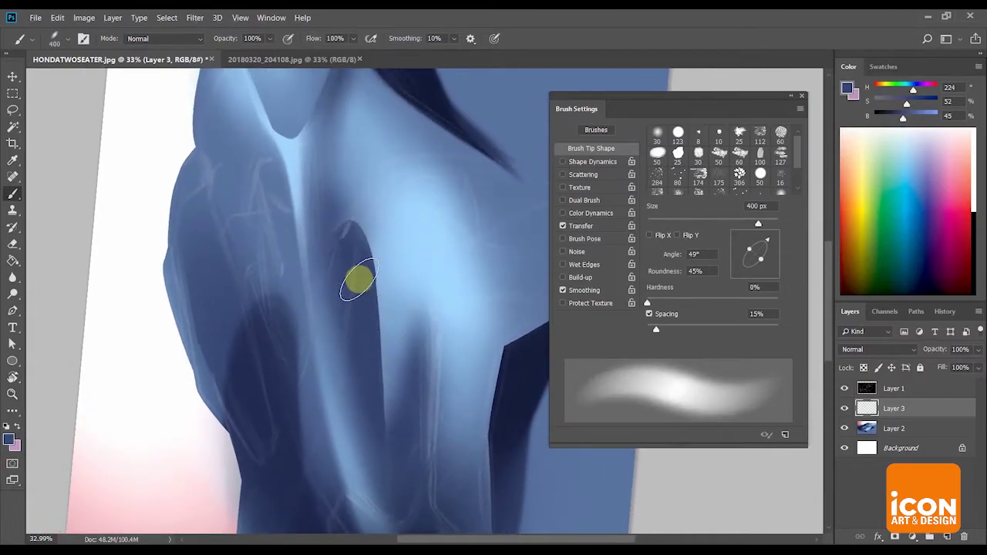
pyautogui.moveTo(358, 246); pyautogui.dragTo(414, 164)
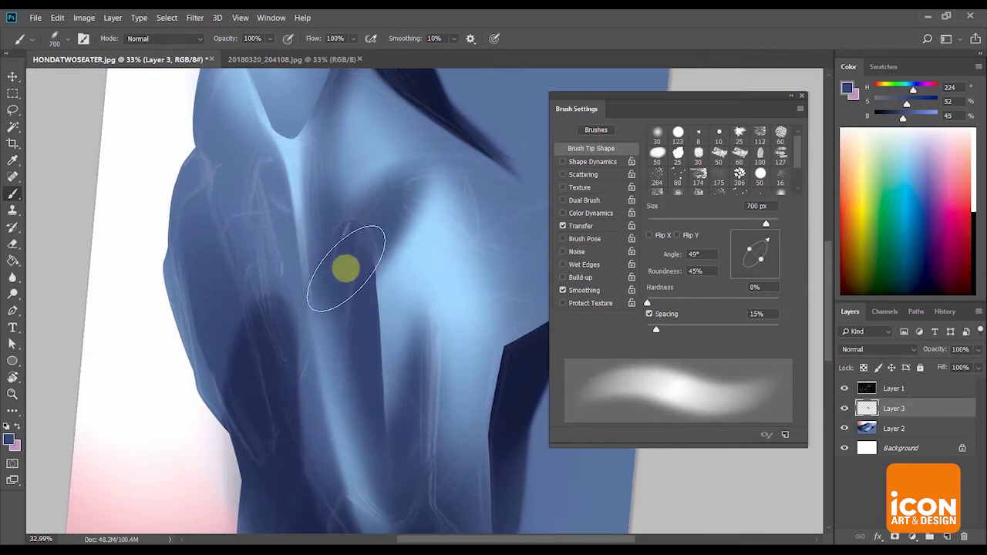
# Cut a crisp edge along the Layer 3 shadow behind the side intake with an 809 px, 100% hardness eraser
pyautogui.moveTo(737, 297); pyautogui.dragTo(790, 268)
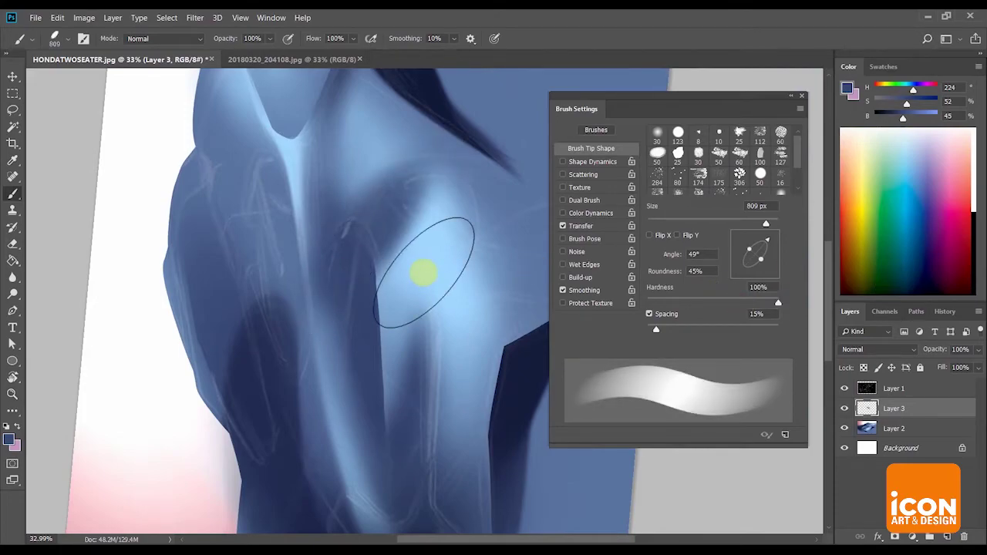
pyautogui.moveTo(424, 271); pyautogui.dragTo(489, 174)
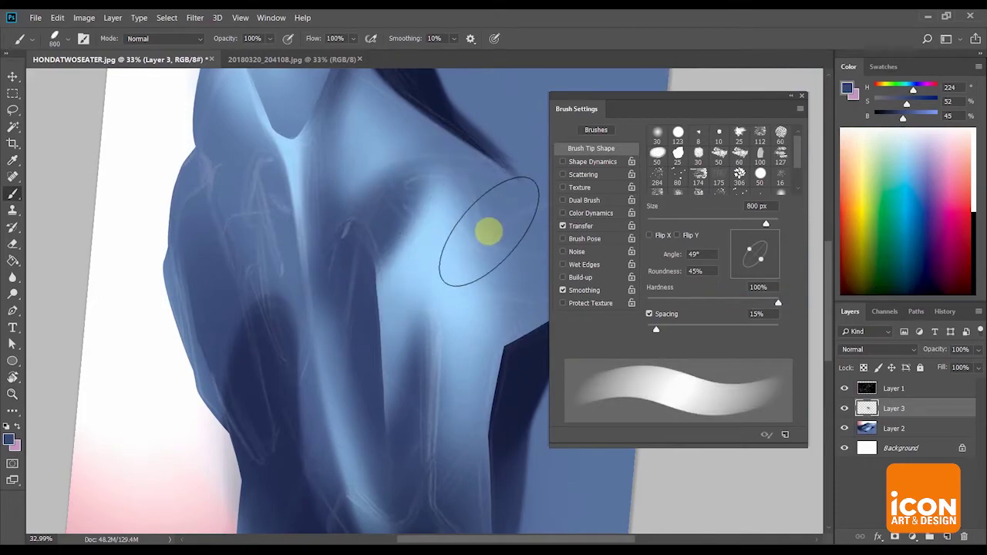
pyautogui.press('e')
pyautogui.moveTo(461, 218)
pyautogui.mouseDown()
pyautogui.moveTo(546, 115)
pyautogui.moveTo(509, 150)
pyautogui.moveTo(450, 248)
pyautogui.mouseUp()
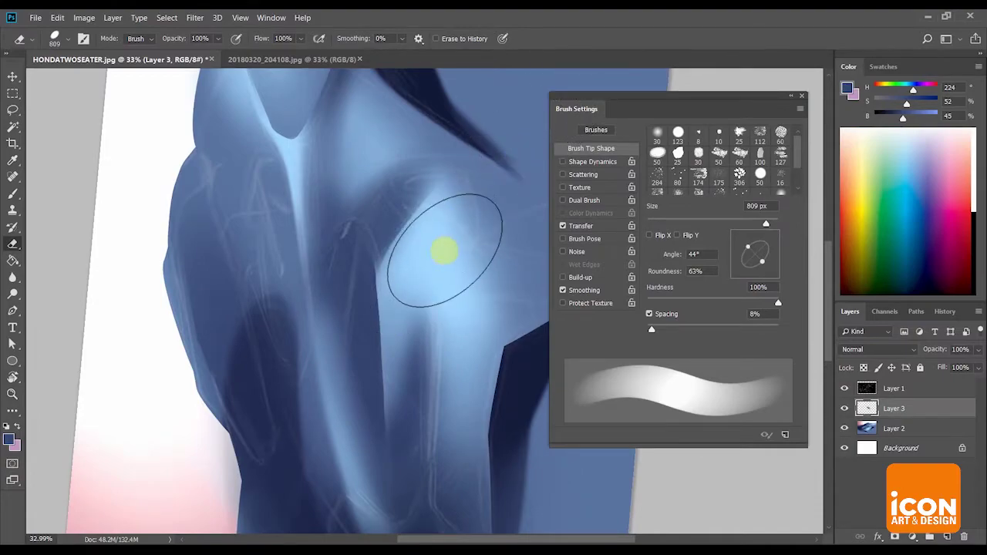
pyautogui.moveTo(471, 149); pyautogui.dragTo(447, 218)
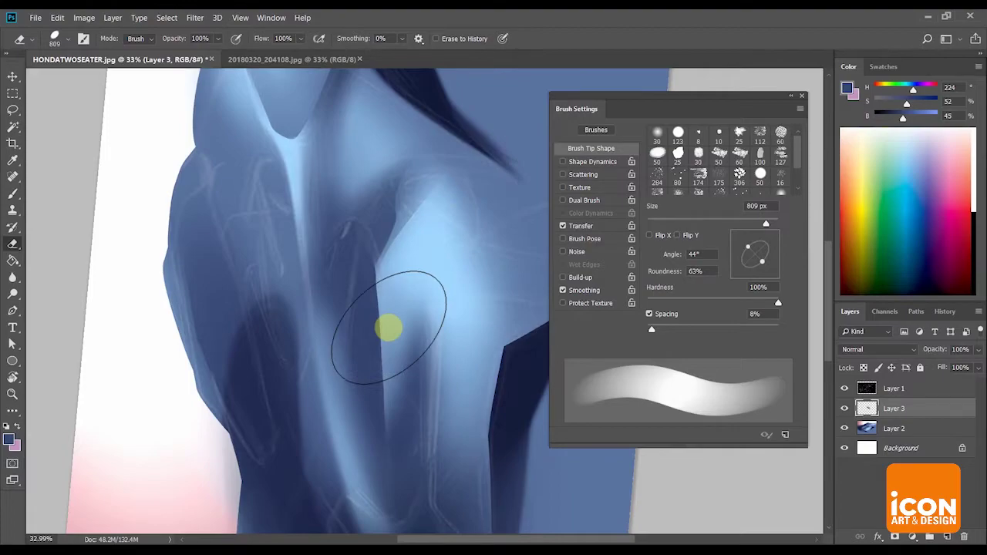
# Fade the lower end of the Layer 3 shadow into the bright body side with a 0% hardness eraser
pyautogui.press('r')
pyautogui.moveTo(469, 162); pyautogui.dragTo(465, 298)
pyautogui.moveTo(544, 147)
pyautogui.mouseDown()
pyautogui.moveTo(419, 198)
pyautogui.moveTo(467, 251)
pyautogui.mouseUp()
pyautogui.press('e')
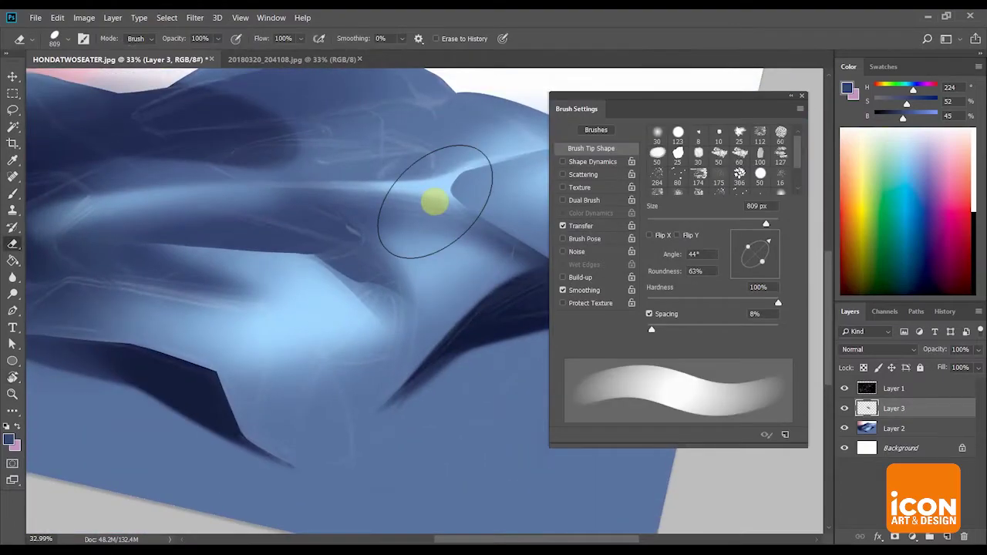
pyautogui.moveTo(742, 302); pyautogui.dragTo(719, 302)
pyautogui.moveTo(657, 307); pyautogui.dragTo(646, 303)
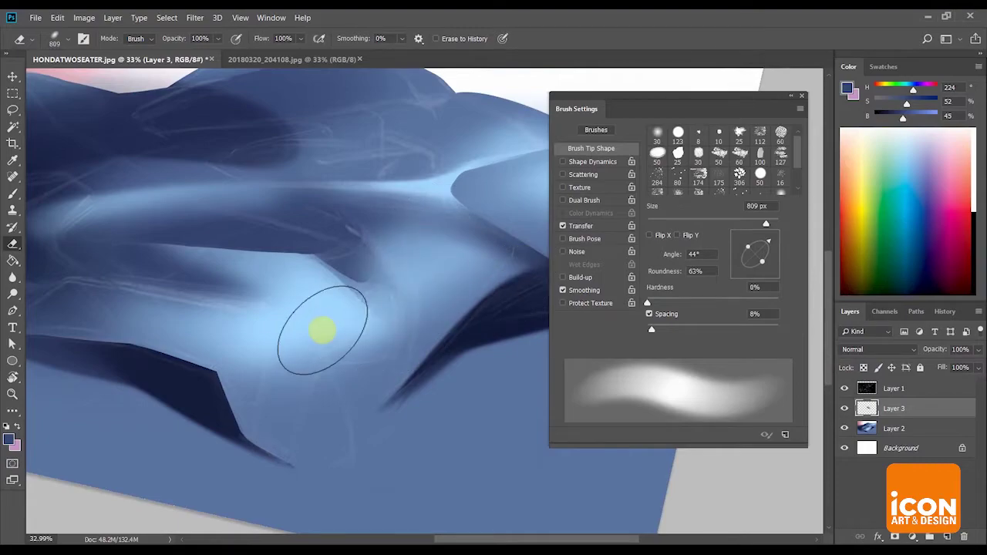
pyautogui.moveTo(323, 330); pyautogui.dragTo(373, 341)
# Merge the finished side intake shadow on Layer 3 into Layer 2
pyautogui.press('r')
pyautogui.moveTo(509, 180); pyautogui.dragTo(414, 128)
pyautogui.press('r')
pyautogui.moveTo(384, 167); pyautogui.dragTo(519, 213)
pyautogui.press('space')
pyautogui.hotkey('ctrl', 'e')
pyautogui.press('z')
pyautogui.hotkey('ctrl', 'z')
pyautogui.press('r')
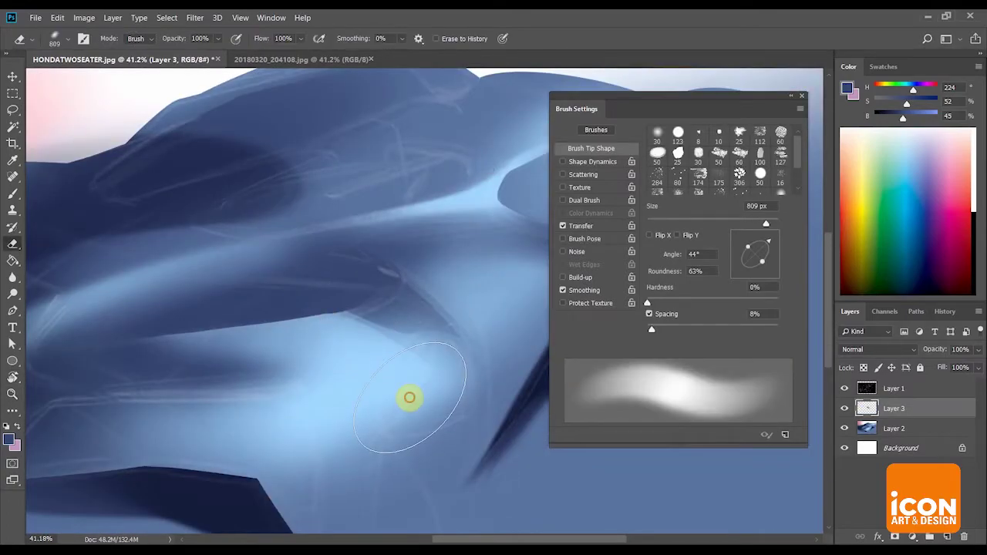
pyautogui.press('z')
pyautogui.moveTo(409, 398); pyautogui.dragTo(363, 384)
pyautogui.moveTo(516, 353); pyautogui.dragTo(420, 270)
pyautogui.press('r')
# On a new Layer 3, paint a sampled dark blue shadow along the side intake with a 38% hardness brush
pyautogui.click(948, 538)
pyautogui.moveTo(381, 308)
pyautogui.mouseDown()
pyautogui.moveTo(419, 288)
pyautogui.moveTo(441, 293)
pyautogui.mouseUp()
pyautogui.press('b')
pyautogui.keyDown('alt'); pyautogui.click(261, 253); pyautogui.keyUp('alt')
pyautogui.moveTo(353, 245); pyautogui.dragTo(269, 269)
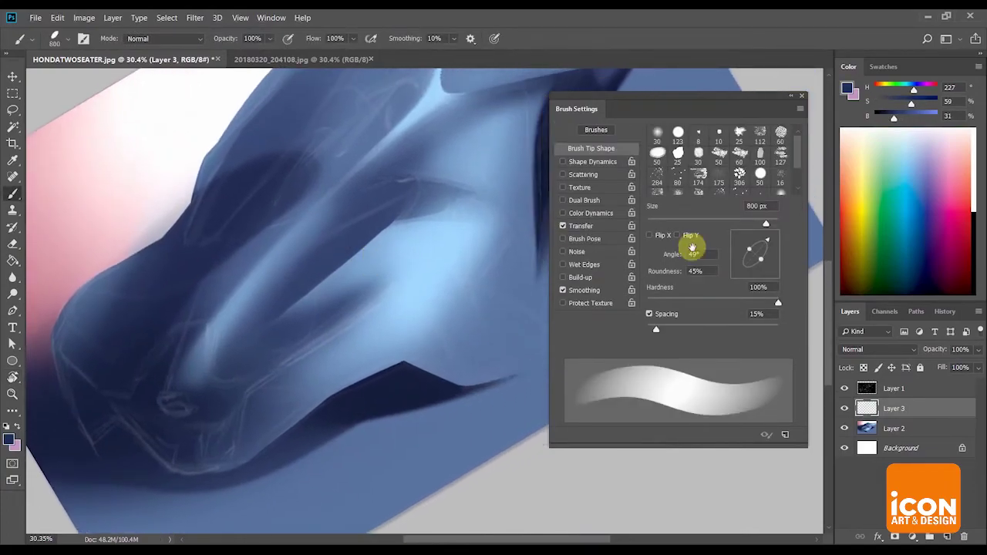
pyautogui.moveTo(718, 307); pyautogui.dragTo(700, 309)
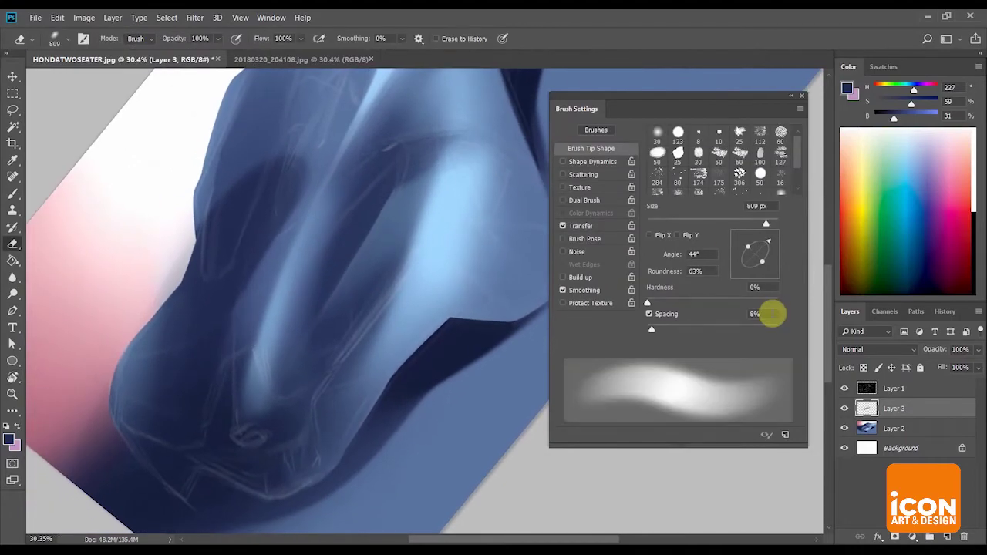
# Trim the new intake shadow's overspill with an 809 px, 100% hardness eraser and merge Layer 3 into Layer 2
pyautogui.click(775, 302)
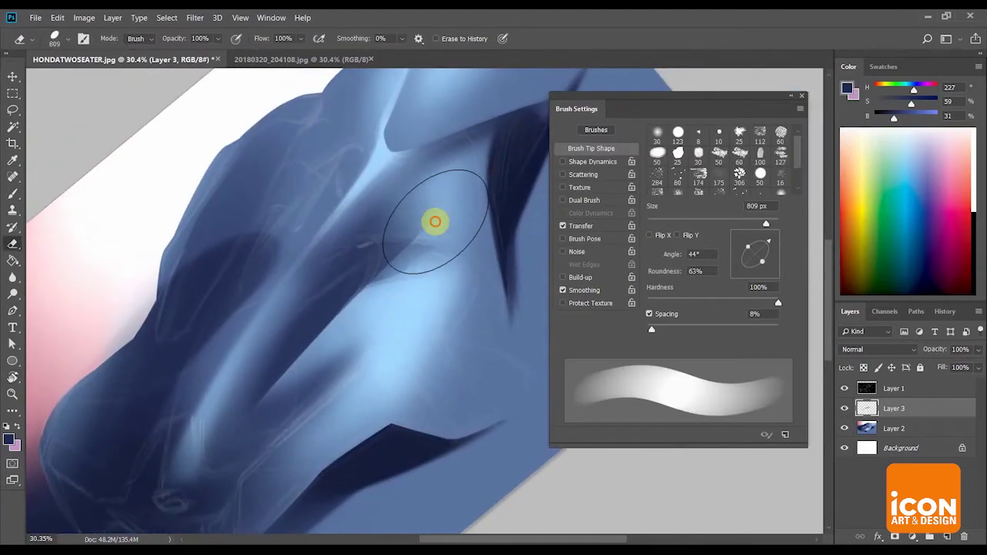
pyautogui.moveTo(425, 246); pyautogui.dragTo(435, 243)
pyautogui.press('r')
pyautogui.moveTo(408, 295)
pyautogui.mouseDown()
pyautogui.moveTo(495, 277)
pyautogui.moveTo(465, 182)
pyautogui.mouseUp()
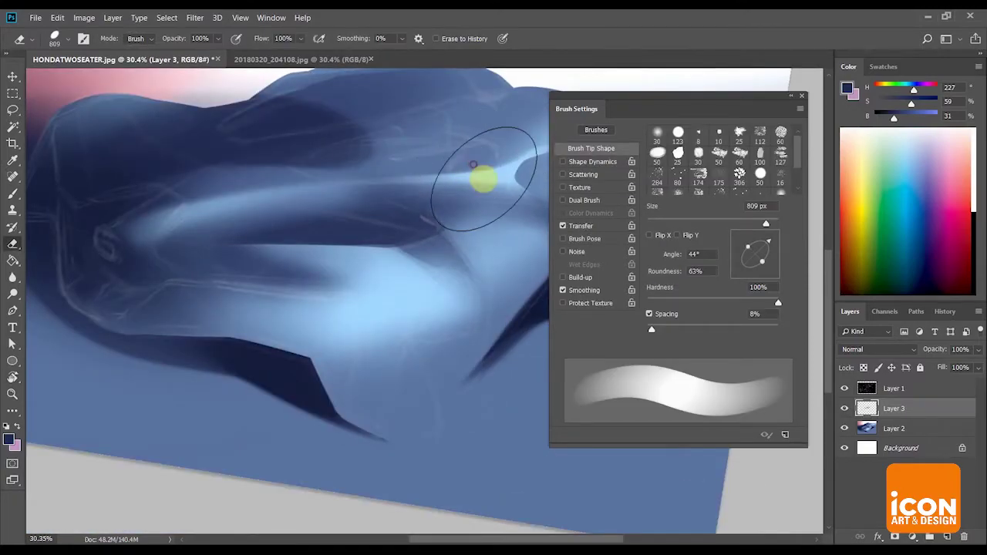
pyautogui.press('r')
pyautogui.moveTo(431, 208); pyautogui.dragTo(317, 240)
pyautogui.moveTo(403, 146); pyautogui.dragTo(463, 166)
pyautogui.moveTo(450, 212); pyautogui.dragTo(455, 239)
pyautogui.press('z')
pyautogui.moveTo(491, 240); pyautogui.dragTo(443, 196)
# On a new Layer 3, darken the hood toward the windshield with sampled dark blue and a 1000 px, 0% hardness brush
pyautogui.press('r')
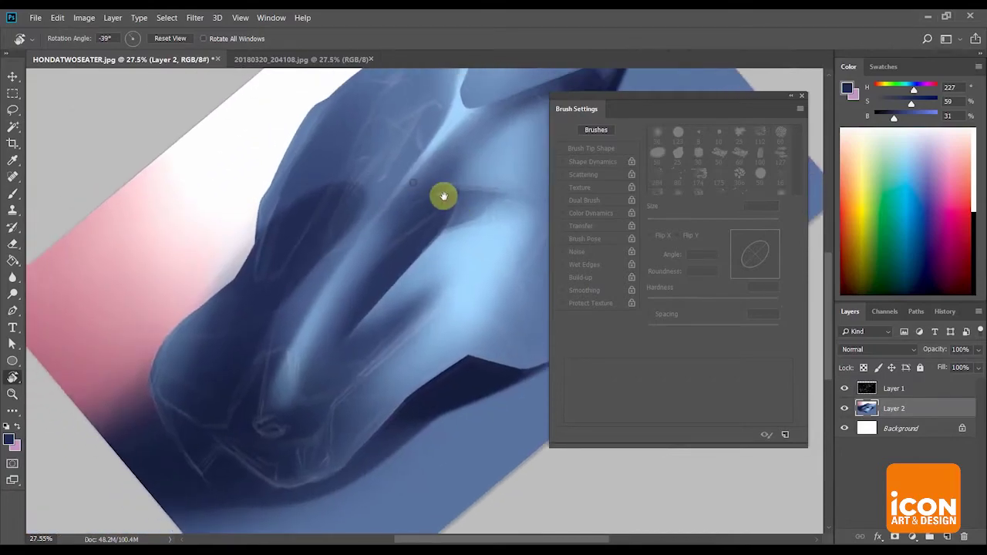
pyautogui.moveTo(468, 350); pyautogui.dragTo(495, 287)
pyautogui.press('b')
pyautogui.keyDown('alt'); pyautogui.click(286, 283); pyautogui.keyUp('alt')
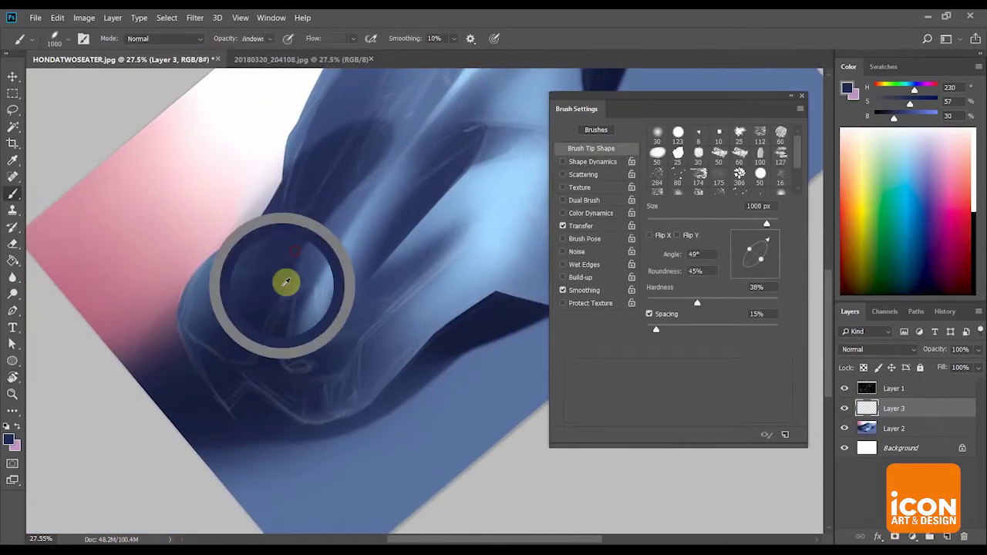
pyautogui.moveTo(646, 302); pyautogui.dragTo(643, 302)
pyautogui.moveTo(269, 274); pyautogui.dragTo(359, 131)
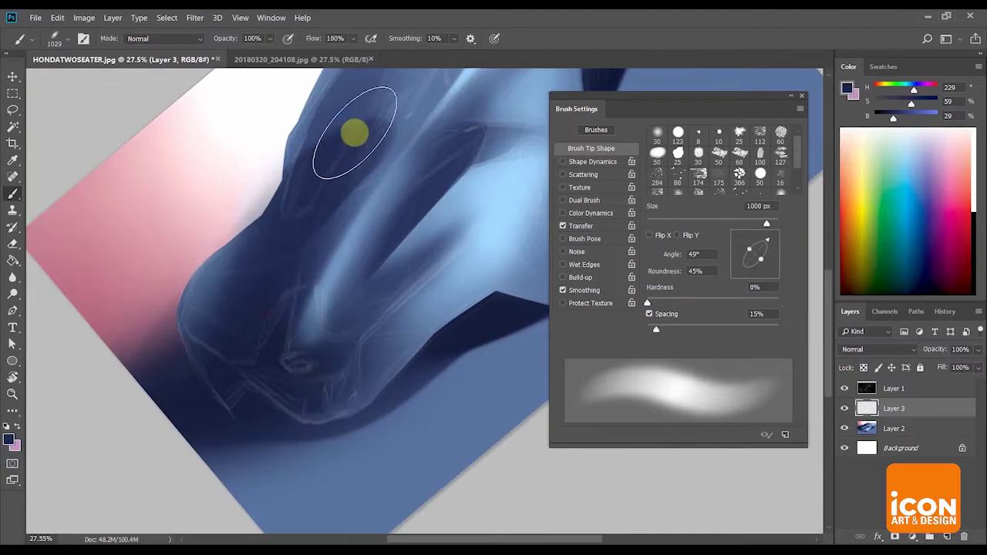
pyautogui.moveTo(253, 303); pyautogui.dragTo(347, 124)
# Sample light blue from the body side and paint a harder-edged highlight over the far front fender
pyautogui.press('r')
pyautogui.moveTo(335, 161)
pyautogui.mouseDown()
pyautogui.moveTo(355, 205)
pyautogui.moveTo(416, 209)
pyautogui.moveTo(443, 253)
pyautogui.mouseUp()
pyautogui.press('b')
pyautogui.keyDown('alt'); pyautogui.click(471, 273); pyautogui.keyUp('alt')
pyautogui.press('r')
pyautogui.moveTo(462, 193)
pyautogui.mouseDown()
pyautogui.moveTo(440, 194)
pyautogui.moveTo(493, 164)
pyautogui.mouseUp()
pyautogui.press('b')
pyautogui.click(725, 305)
pyautogui.moveTo(404, 305)
pyautogui.mouseDown()
pyautogui.moveTo(299, 187)
pyautogui.moveTo(312, 158)
pyautogui.moveTo(208, 396)
pyautogui.moveTo(295, 187)
pyautogui.moveTo(332, 163)
pyautogui.moveTo(300, 209)
pyautogui.moveTo(327, 170)
pyautogui.moveTo(325, 213)
pyautogui.moveTo(346, 221)
pyautogui.moveTo(423, 168)
pyautogui.moveTo(370, 199)
pyautogui.moveTo(426, 145)
pyautogui.moveTo(497, 173)
pyautogui.mouseUp()
# Erase the light blue spill outside the far front fender's outline with an 809 px, 100% hardness eraser
pyautogui.press('r')
pyautogui.press('e')
pyautogui.moveTo(280, 276); pyautogui.dragTo(311, 249)
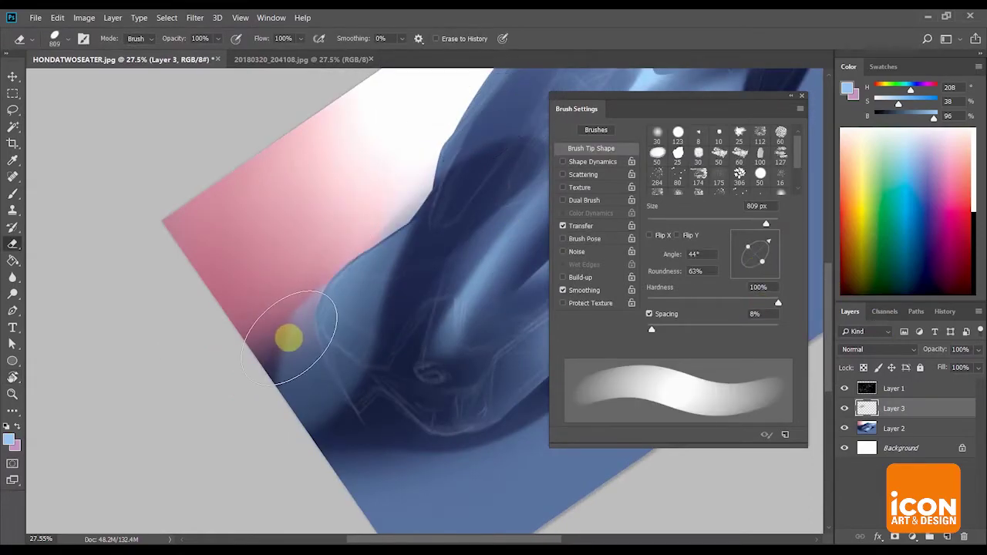
pyautogui.moveTo(283, 318); pyautogui.dragTo(396, 461)
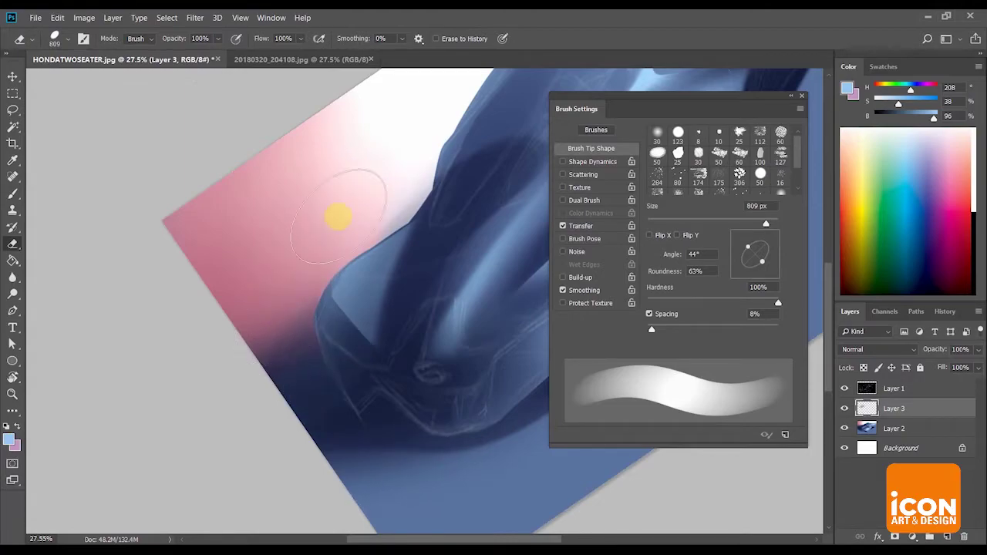
pyautogui.moveTo(283, 322); pyautogui.dragTo(301, 371)
pyautogui.moveTo(380, 448); pyautogui.dragTo(353, 424)
pyautogui.press('r')
pyautogui.moveTo(387, 170); pyautogui.dragTo(407, 185)
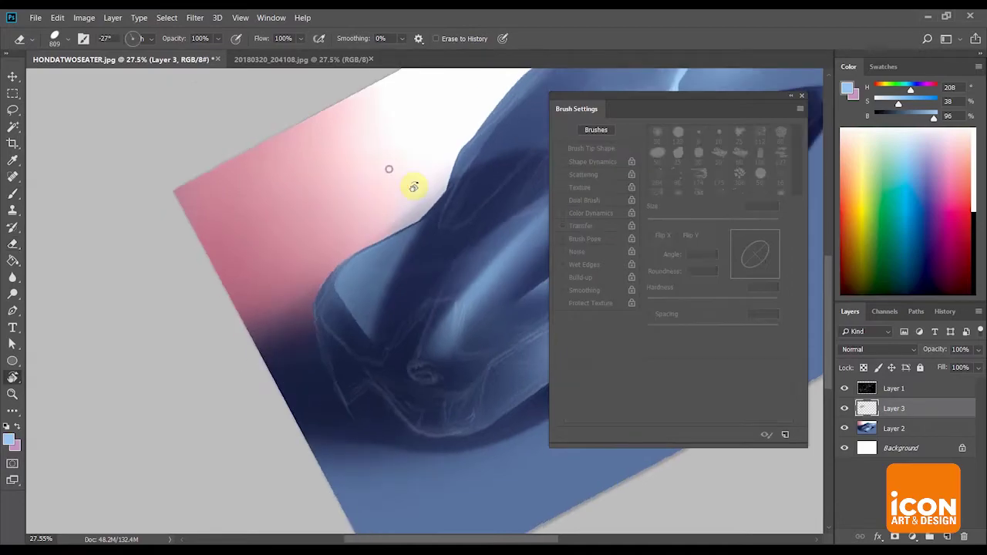
# Clean up the remaining Layer 3 highlight spill along the car's front edge with the hard eraser
pyautogui.hotkey('ctrl', 'e')
pyautogui.moveTo(469, 170); pyautogui.dragTo(484, 197)
pyautogui.moveTo(464, 262); pyautogui.dragTo(255, 208)
pyautogui.moveTo(432, 140)
pyautogui.mouseDown()
pyautogui.moveTo(458, 178)
pyautogui.moveTo(414, 163)
pyautogui.mouseUp()
pyautogui.press('z')
pyautogui.press('r')
pyautogui.moveTo(485, 126); pyautogui.dragTo(498, 192)
pyautogui.press('z')
pyautogui.moveTo(451, 267); pyautogui.dragTo(467, 263)
pyautogui.moveTo(376, 279); pyautogui.dragTo(260, 280)
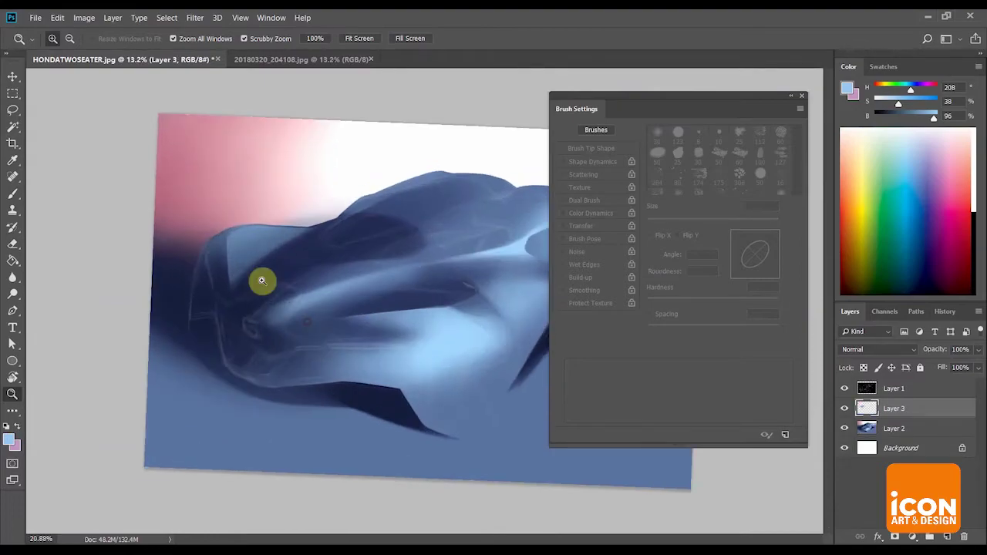
pyautogui.press('e')
pyautogui.moveTo(195, 356); pyautogui.dragTo(209, 388)
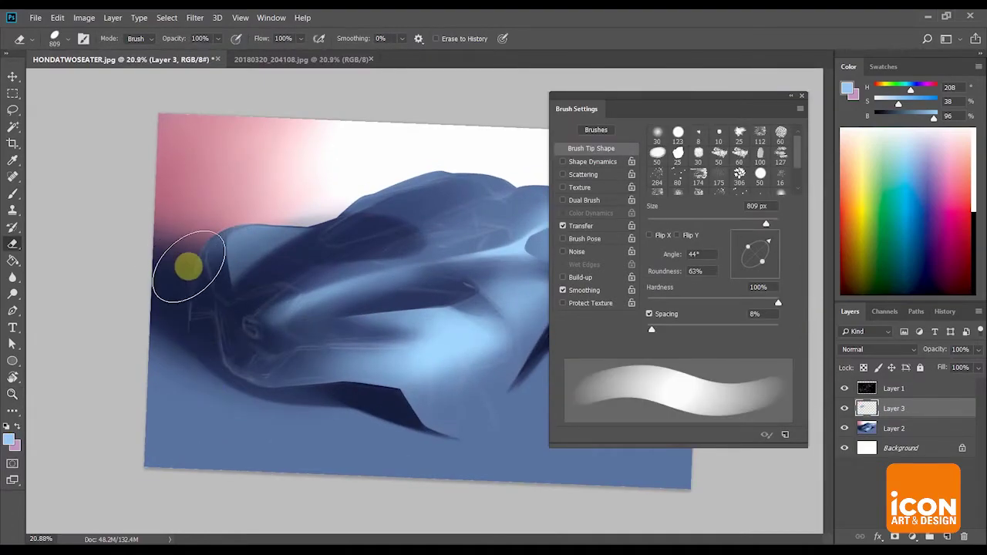
# Soften the far front fender highlight on Layer 3 with a 1300 px, 0% hardness eraser and merge it into Layer 2
pyautogui.press('r')
pyautogui.moveTo(363, 337)
pyautogui.mouseDown()
pyautogui.moveTo(489, 254)
pyautogui.moveTo(425, 196)
pyautogui.moveTo(719, 321)
pyautogui.mouseUp()
pyautogui.press('e')
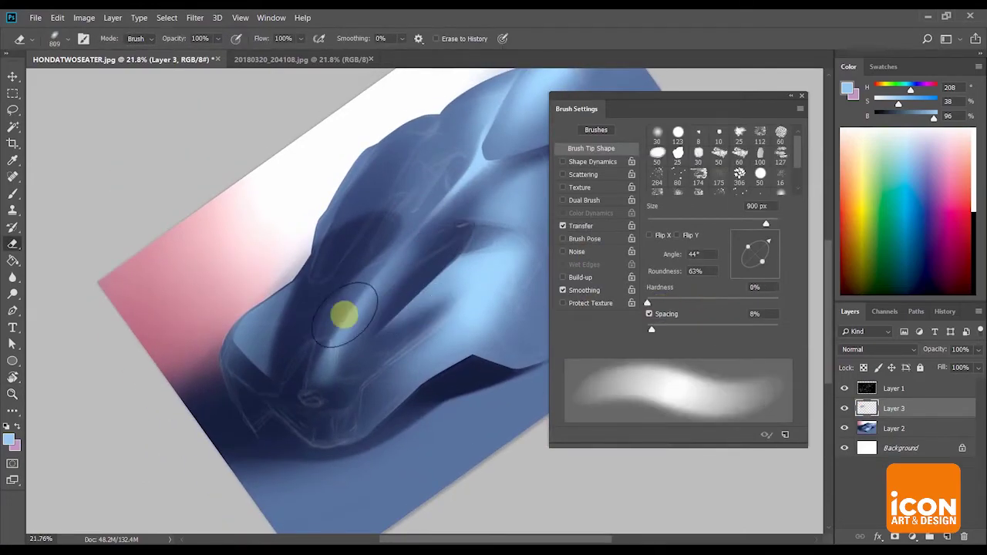
pyautogui.press(']')
pyautogui.press(']')
pyautogui.press(']')
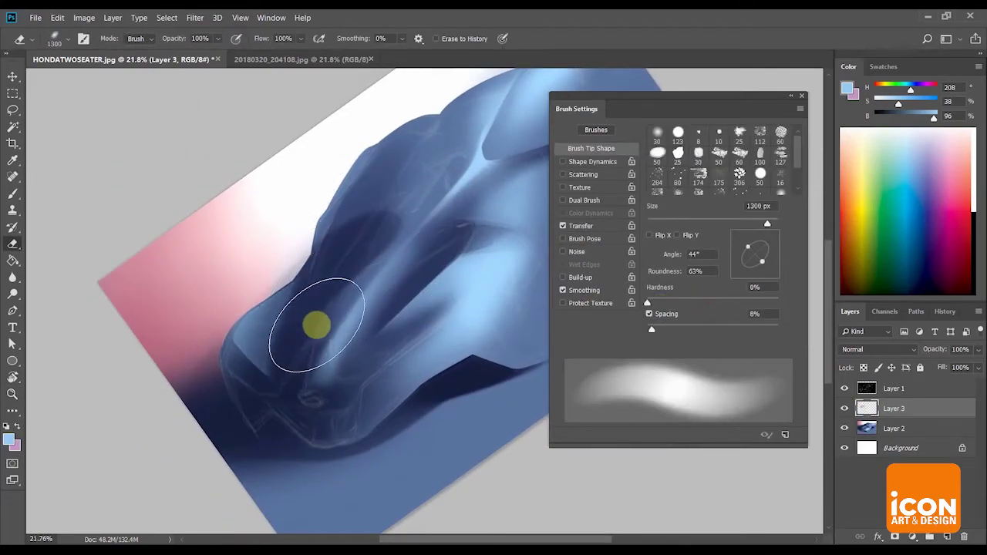
pyautogui.hotkey('ctrl', 'e')
# On a new layer, sample the background pink and paint a pink reflection along the hood's far edge from the nose toward the windshield
pyautogui.press('r')
pyautogui.moveTo(463, 161); pyautogui.dragTo(405, 192)
pyautogui.moveTo(441, 220); pyautogui.dragTo(535, 159)
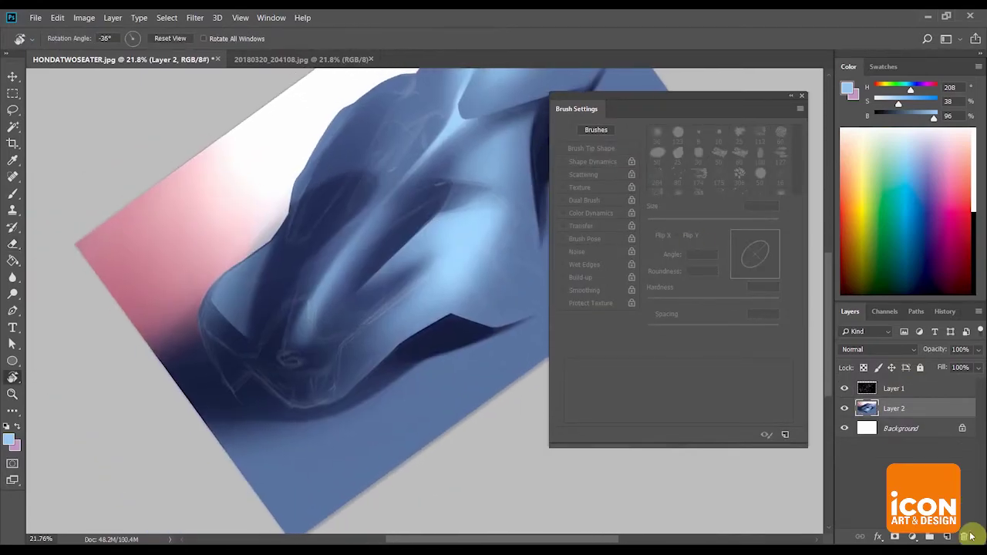
pyautogui.click(947, 537)
pyautogui.press('b')
pyautogui.keyDown('alt'); pyautogui.click(165, 280); pyautogui.keyUp('alt')
pyautogui.scroll(1, 346, 187)
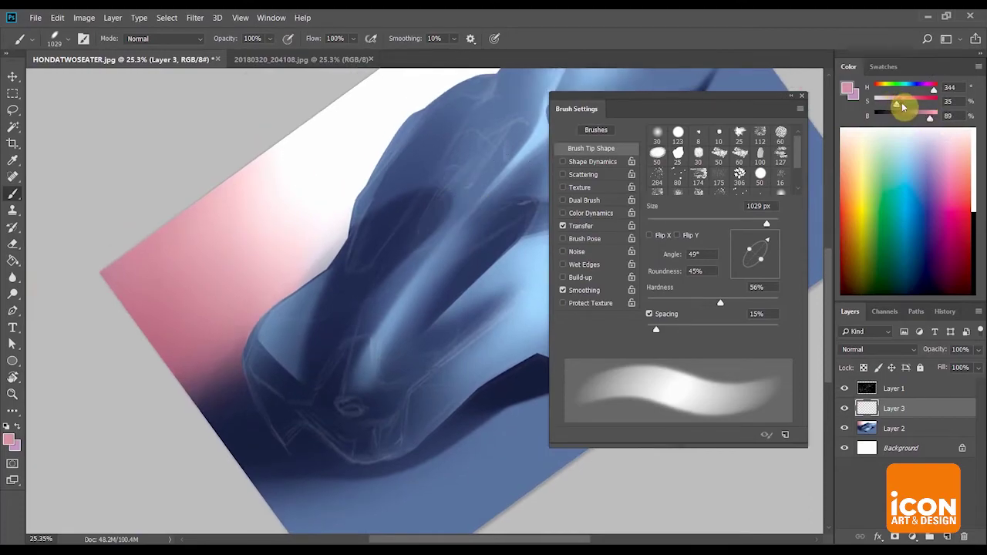
pyautogui.press('[')
pyautogui.press('[')
pyautogui.moveTo(341, 361); pyautogui.dragTo(427, 123)
pyautogui.hotkey('ctrl', 'z')
pyautogui.moveTo(339, 373)
pyautogui.mouseDown()
pyautogui.moveTo(367, 237)
pyautogui.moveTo(437, 121)
pyautogui.mouseUp()
# Erase the front end of the pink reflection with a 45% hardness eraser and reduce the eraser to 700 px
pyautogui.press('r')
pyautogui.moveTo(438, 119); pyautogui.dragTo(365, 142)
pyautogui.press('e')
pyautogui.moveTo(768, 309); pyautogui.dragTo(707, 306)
pyautogui.moveTo(300, 394)
pyautogui.mouseDown()
pyautogui.moveTo(375, 223)
pyautogui.moveTo(315, 347)
pyautogui.mouseUp()
pyautogui.press('[')
pyautogui.press('[')
pyautogui.press('[')
pyautogui.press('[')
pyautogui.press('[')
pyautogui.press('[')
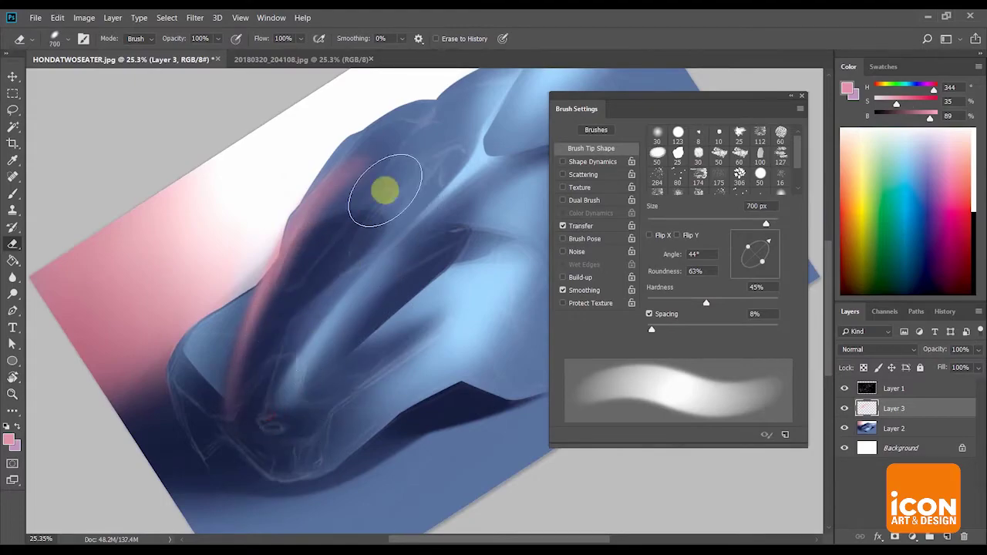
# Fade the pink reflection's inner edge along the hood with the eraser at a lower hardness
pyautogui.moveTo(364, 219)
pyautogui.mouseDown()
pyautogui.moveTo(266, 417)
pyautogui.moveTo(400, 160)
pyautogui.moveTo(356, 216)
pyautogui.moveTo(272, 393)
pyautogui.moveTo(393, 144)
pyautogui.mouseUp()
pyautogui.hotkey('ctrl', 'z')
pyautogui.moveTo(705, 303); pyautogui.dragTo(682, 305)
pyautogui.moveTo(259, 398); pyautogui.dragTo(361, 219)
pyautogui.hotkey('ctrl', 'z')
pyautogui.moveTo(266, 400)
pyautogui.mouseDown()
pyautogui.moveTo(355, 228)
pyautogui.moveTo(318, 280)
pyautogui.moveTo(244, 440)
pyautogui.mouseUp()
# Trim the pink reflection to a crisp line along the hood and windshield base with a hard eraser
pyautogui.press('r')
pyautogui.press('z')
pyautogui.moveTo(322, 203); pyautogui.dragTo(436, 143)
pyautogui.press('r')
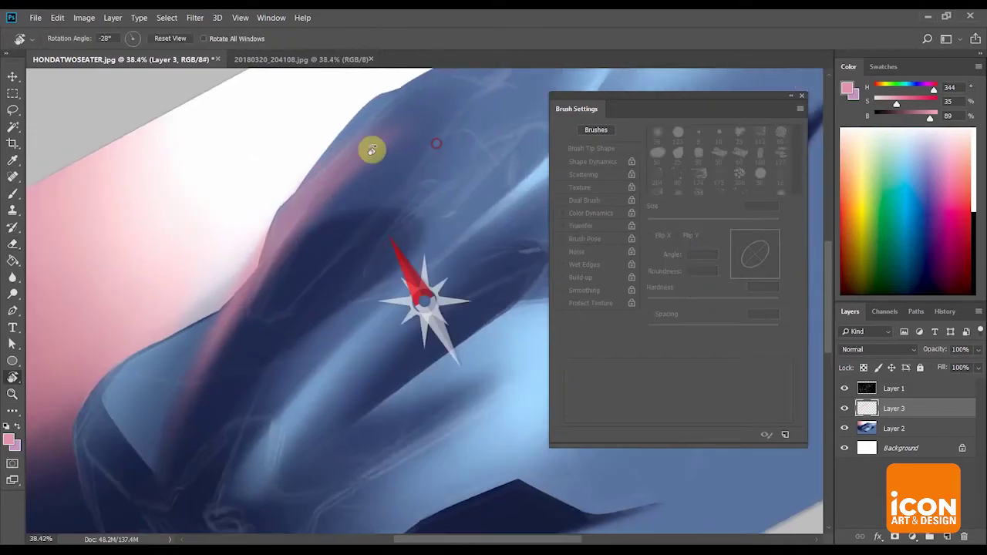
pyautogui.moveTo(372, 150); pyautogui.dragTo(349, 172)
pyautogui.press('space')
pyautogui.moveTo(346, 178); pyautogui.dragTo(381, 207)
pyautogui.press('e')
pyautogui.moveTo(760, 299); pyautogui.dragTo(809, 304)
pyautogui.moveTo(212, 308)
pyautogui.mouseDown()
pyautogui.moveTo(434, 31)
pyautogui.moveTo(275, 260)
pyautogui.moveTo(348, 323)
pyautogui.moveTo(500, 85)
pyautogui.moveTo(463, 139)
pyautogui.mouseUp()
# Fade the upper end of the pink reflection near the windshield with a softer eraser
pyautogui.press('r')
pyautogui.moveTo(470, 178)
pyautogui.mouseDown()
pyautogui.moveTo(485, 235)
pyautogui.moveTo(509, 195)
pyautogui.mouseUp()
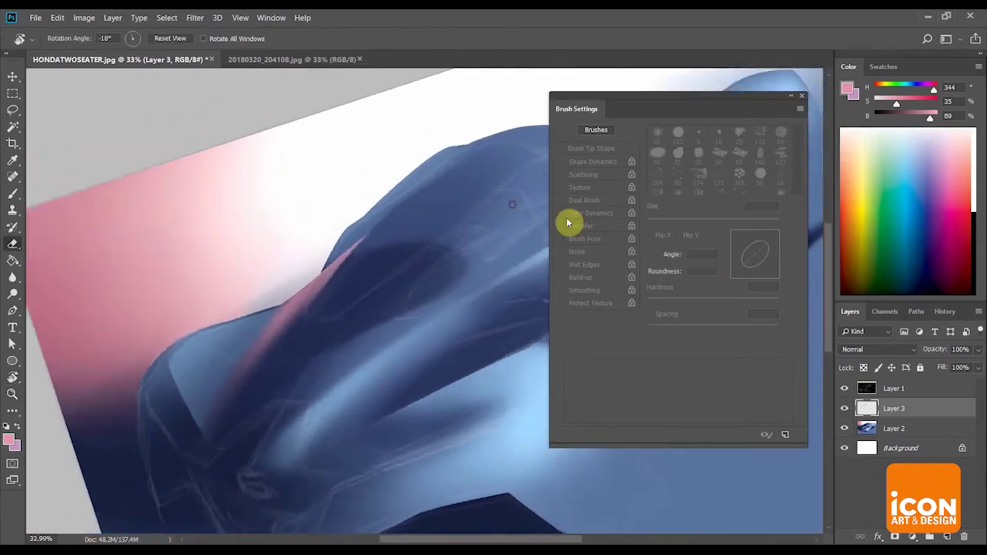
pyautogui.press('e')
pyautogui.click(687, 300)
pyautogui.moveTo(433, 186); pyautogui.dragTo(383, 277)
# Examine the pink hood reflection at different zoom levels and view rotations
pyautogui.press('r')
pyautogui.moveTo(483, 131)
pyautogui.mouseDown()
pyautogui.moveTo(501, 171)
pyautogui.moveTo(442, 154)
pyautogui.mouseUp()
pyautogui.press('z')
pyautogui.moveTo(487, 132); pyautogui.dragTo(501, 202)
pyautogui.press('r')
pyautogui.moveTo(502, 162); pyautogui.dragTo(441, 177)
pyautogui.press('z')
pyautogui.press('r')
pyautogui.press('z')
pyautogui.moveTo(367, 272); pyautogui.dragTo(425, 270)
pyautogui.press('r')
pyautogui.moveTo(429, 198); pyautogui.dragTo(421, 228)
pyautogui.moveTo(465, 162); pyautogui.dragTo(493, 171)
# On a new layer, sample the background white and paint a white glow over the hood's far edge with an 809 px, 42% hardness brush
pyautogui.click(947, 537)
pyautogui.press('z')
pyautogui.press('b')
pyautogui.moveTo(390, 276); pyautogui.dragTo(421, 266)
pyautogui.keyDown('alt'); pyautogui.click(384, 185); pyautogui.keyUp('alt')
pyautogui.press('z')
pyautogui.moveTo(421, 272); pyautogui.dragTo(431, 233)
pyautogui.press('b')
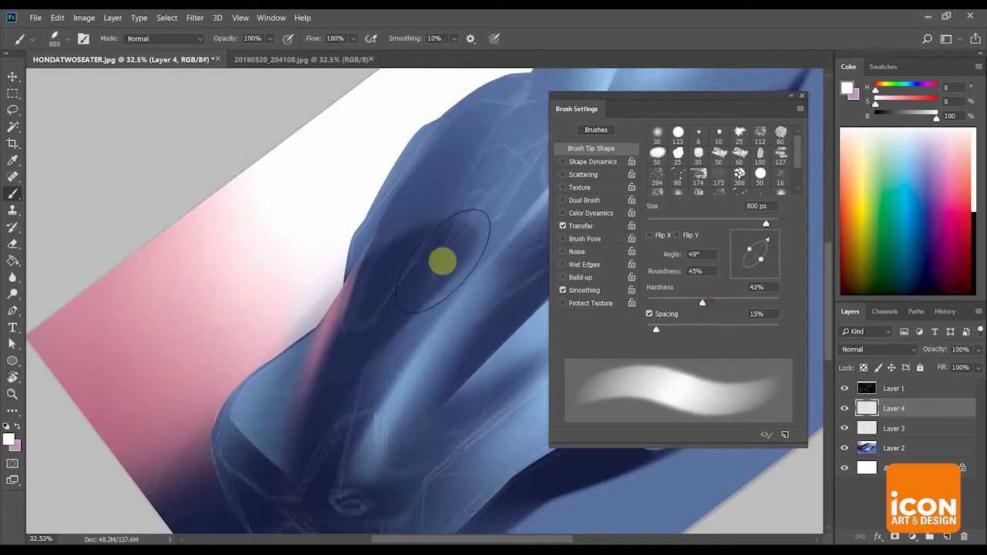
pyautogui.moveTo(349, 210); pyautogui.dragTo(327, 284)
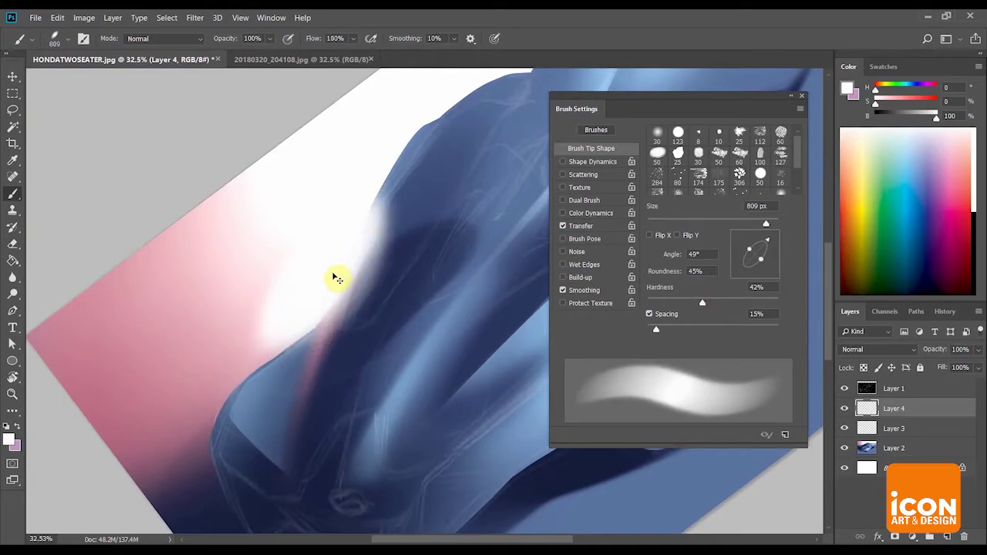
# Erase the white glow's spill over the hood and windshield area with an 809 px, 54% hardness eraser
pyautogui.press('r')
pyautogui.moveTo(465, 165); pyautogui.dragTo(485, 170)
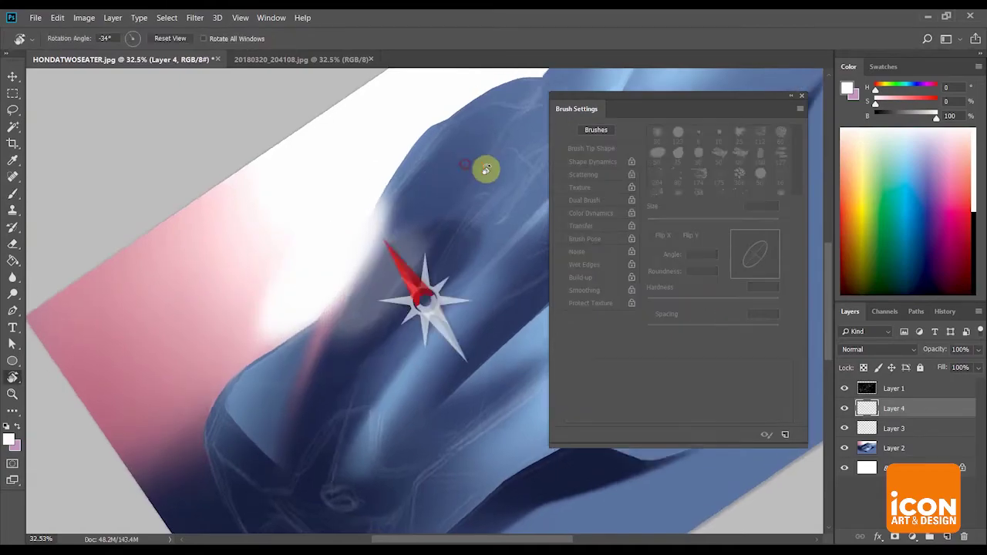
pyautogui.moveTo(475, 224); pyautogui.dragTo(435, 270)
pyautogui.press('e')
pyautogui.moveTo(752, 299); pyautogui.dragTo(733, 301)
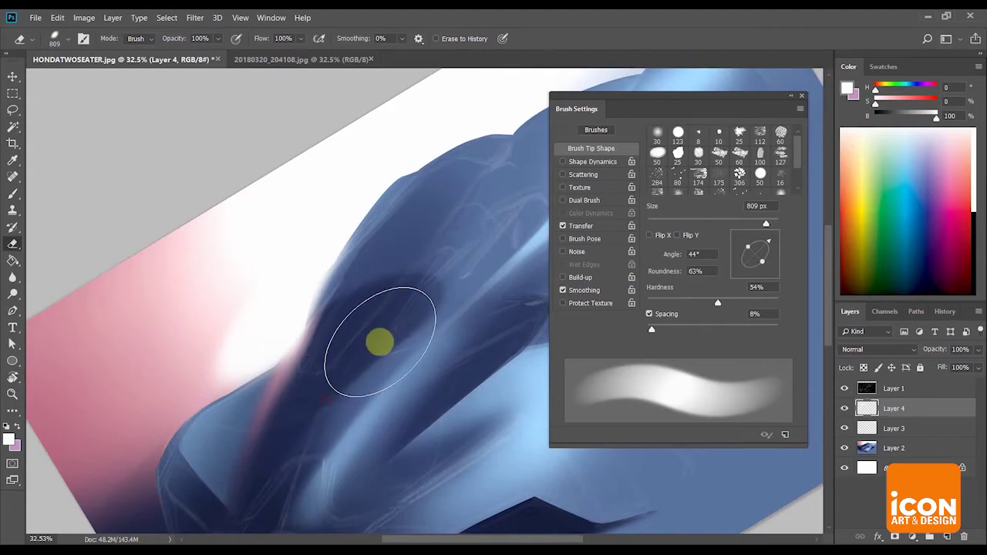
pyautogui.press('r')
pyautogui.moveTo(269, 200)
pyautogui.mouseDown()
pyautogui.moveTo(408, 147)
pyautogui.moveTo(739, 311)
pyautogui.mouseUp()
pyautogui.press('e')
pyautogui.click(224, 296)
# Merge the white glow layer down into Layer 3
pyautogui.press('r')
pyautogui.moveTo(407, 112); pyautogui.dragTo(449, 118)
pyautogui.press('z')
pyautogui.press('e')
pyautogui.hotkey('ctrl', 'e')
# Flip the canvas horizontally and merge Layer 3 into Layer 2
pyautogui.press('z')
pyautogui.moveTo(424, 164); pyautogui.dragTo(412, 205)
pyautogui.press('r')
pyautogui.moveTo(445, 155); pyautogui.dragTo(452, 156)
pyautogui.press('z')
pyautogui.moveTo(429, 162); pyautogui.dragTo(445, 183)
pyautogui.click(83, 17)
pyautogui.click(141, 130)
pyautogui.click(252, 185)
pyautogui.press('r')
pyautogui.hotkey('ctrl', 'e')
# On a new Layer 3, sample dark blue from the car and paint a harder-edged shadow along the body side behind the nose
pyautogui.moveTo(537, 233); pyautogui.dragTo(494, 247)
pyautogui.press('z')
pyautogui.press('r')
pyautogui.moveTo(513, 237); pyautogui.dragTo(450, 236)
pyautogui.press('z')
pyautogui.press('r')
pyautogui.moveTo(470, 192); pyautogui.dragTo(482, 199)
pyautogui.press('z')
pyautogui.moveTo(420, 244); pyautogui.dragTo(466, 247)
pyautogui.moveTo(432, 255)
pyautogui.mouseDown()
pyautogui.moveTo(409, 282)
pyautogui.moveTo(377, 295)
pyautogui.mouseUp()
pyautogui.press('b')
pyautogui.keyDown('alt'); pyautogui.click(285, 322); pyautogui.keyUp('alt')
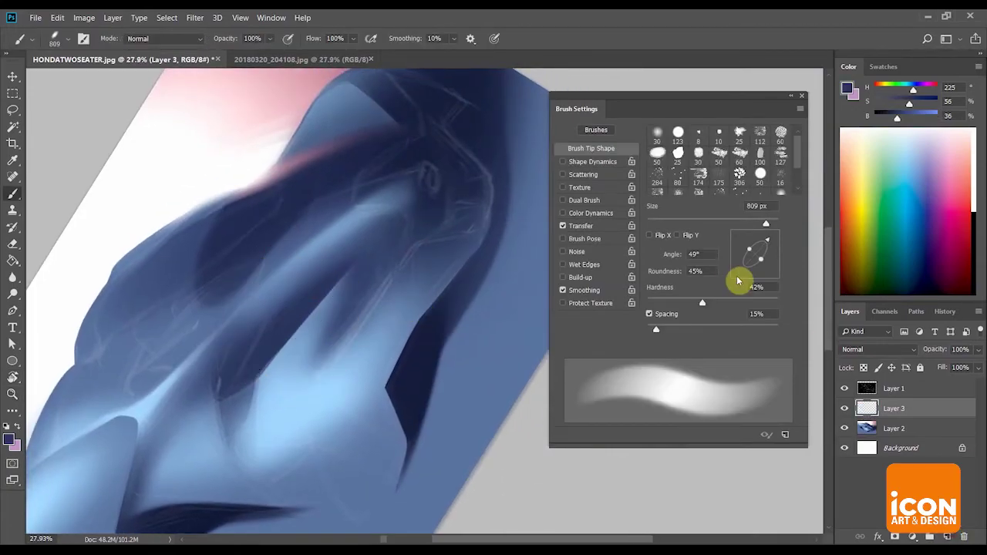
pyautogui.moveTo(782, 310); pyautogui.dragTo(786, 310)
pyautogui.moveTo(347, 358); pyautogui.dragTo(443, 168)
pyautogui.moveTo(389, 254)
pyautogui.mouseDown()
pyautogui.moveTo(428, 171)
pyautogui.moveTo(496, 218)
pyautogui.moveTo(388, 185)
pyautogui.moveTo(378, 208)
pyautogui.mouseUp()
pyautogui.moveTo(317, 311)
pyautogui.mouseDown()
pyautogui.moveTo(378, 220)
pyautogui.moveTo(326, 293)
pyautogui.mouseUp()
# Fade the rounded end of the body side shadow with an 809 px, 25% hardness eraser
pyautogui.press('r')
pyautogui.moveTo(412, 141); pyautogui.dragTo(465, 229)
pyautogui.press('z')
pyautogui.moveTo(465, 229)
pyautogui.mouseDown()
pyautogui.moveTo(436, 218)
pyautogui.moveTo(457, 236)
pyautogui.moveTo(417, 160)
pyautogui.moveTo(462, 173)
pyautogui.mouseUp()
pyautogui.press('r')
pyautogui.press('z')
pyautogui.press('r')
pyautogui.moveTo(461, 173)
pyautogui.mouseDown()
pyautogui.moveTo(425, 167)
pyautogui.moveTo(436, 169)
pyautogui.mouseUp()
pyautogui.press('e')
pyautogui.moveTo(702, 301); pyautogui.dragTo(680, 301)
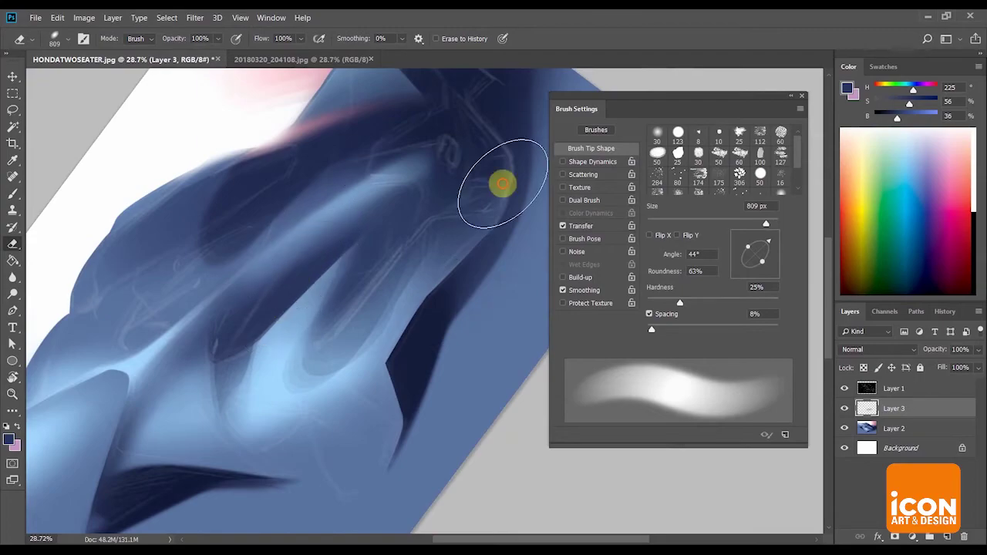
# Trim the body side shadow's lower edge to a clean line with the eraser at 100% hardness
pyautogui.press('r')
pyautogui.moveTo(501, 184); pyautogui.dragTo(515, 202)
pyautogui.press('e')
pyautogui.moveTo(716, 302); pyautogui.dragTo(974, 304)
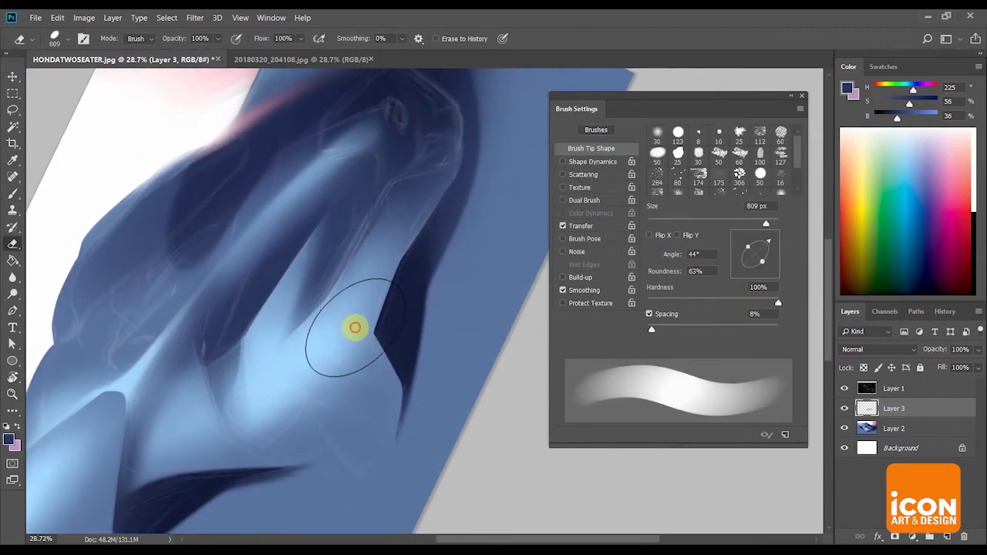
# Blend the shadow into the body side with the eraser at 0% hardness and merge Layer 3 into Layer 2
pyautogui.moveTo(478, 120); pyautogui.dragTo(471, 203)
pyautogui.moveTo(702, 300); pyautogui.dragTo(458, 334)
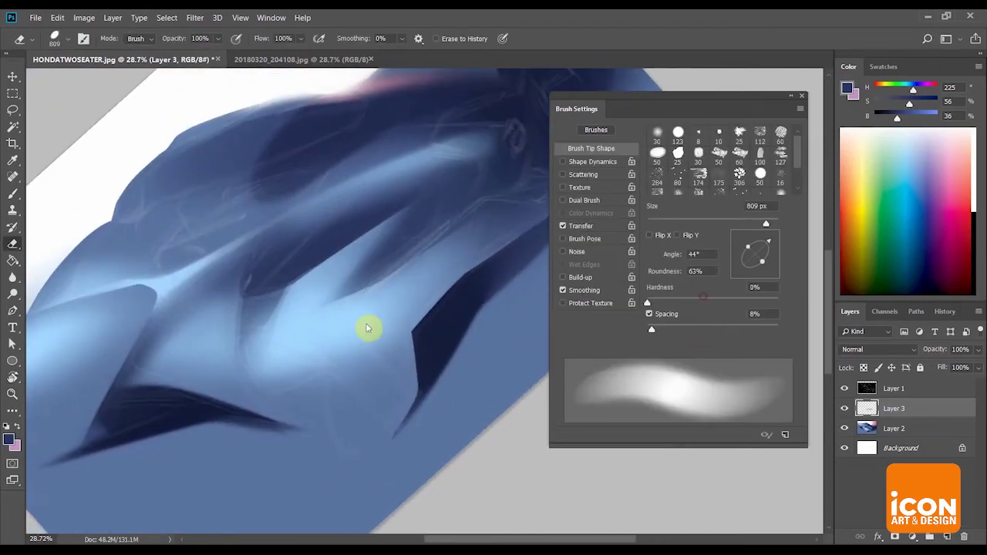
pyautogui.moveTo(355, 217)
pyautogui.mouseDown()
pyautogui.moveTo(514, 202)
pyautogui.moveTo(454, 231)
pyautogui.moveTo(494, 222)
pyautogui.mouseUp()
# Examine the flipped rendering without the panels, as a whole and close up on the body side
pyautogui.press('Tab')
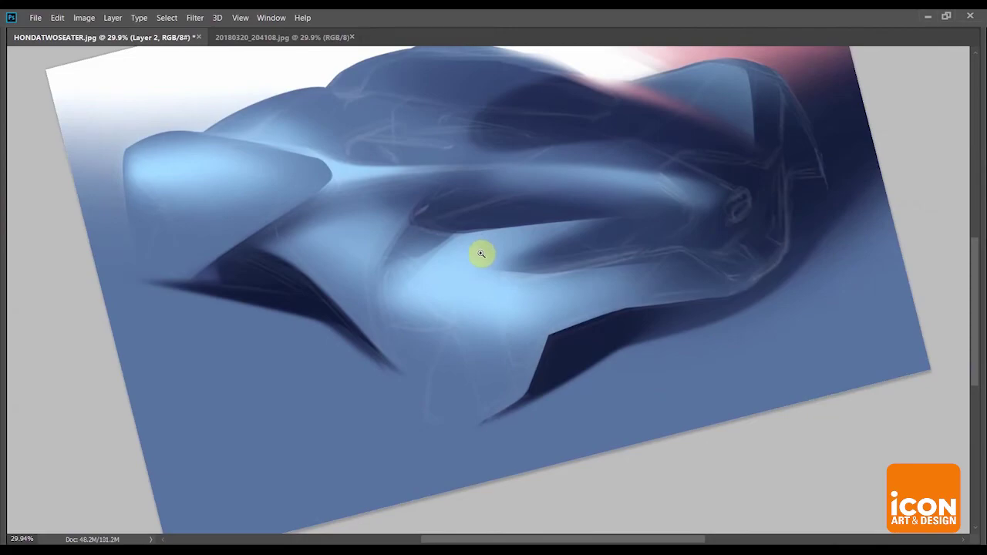
pyautogui.press('Tab')
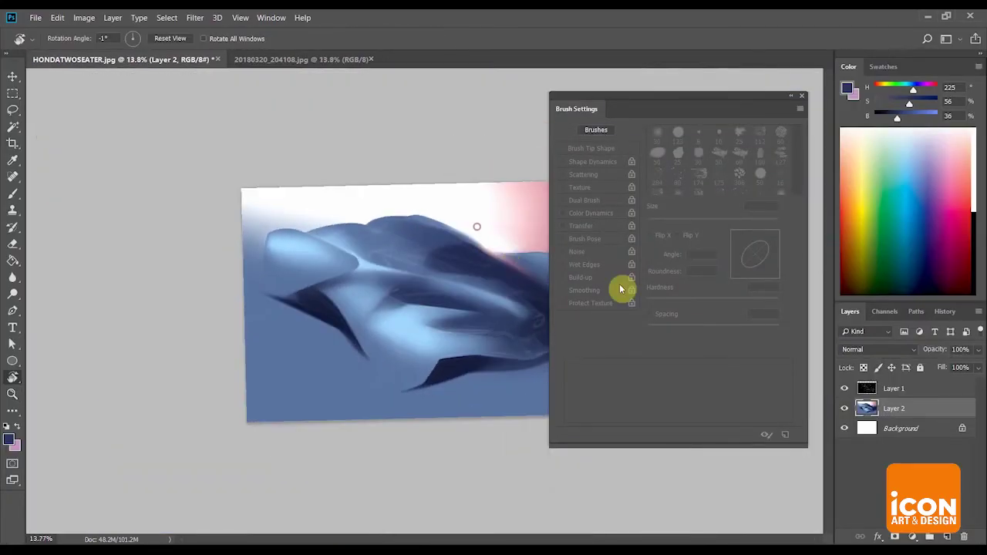
pyautogui.moveTo(479, 374); pyautogui.dragTo(471, 384)
pyautogui.moveTo(358, 340); pyautogui.dragTo(297, 291)
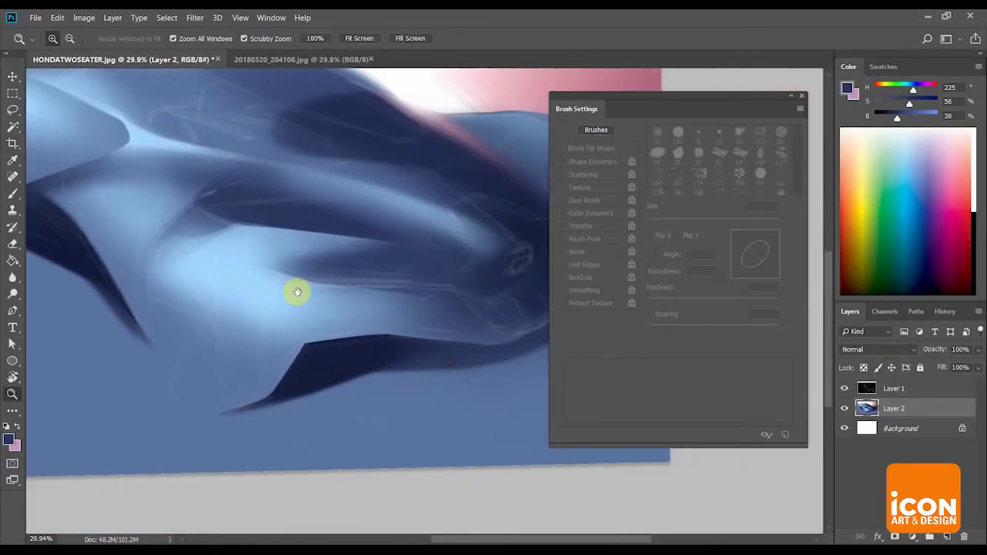
pyautogui.moveTo(351, 317); pyautogui.dragTo(321, 308)
pyautogui.press('r')
pyautogui.moveTo(479, 148); pyautogui.dragTo(487, 150)
pyautogui.press('z')
pyautogui.moveTo(489, 170)
pyautogui.mouseDown()
pyautogui.moveTo(477, 167)
pyautogui.moveTo(494, 161)
pyautogui.mouseUp()
pyautogui.press('r')
# Flip the canvas horizontally again to restore the car's original direction
pyautogui.click(85, 17)
pyautogui.moveTo(143, 129)
pyautogui.click(223, 183)
pyautogui.press('z')
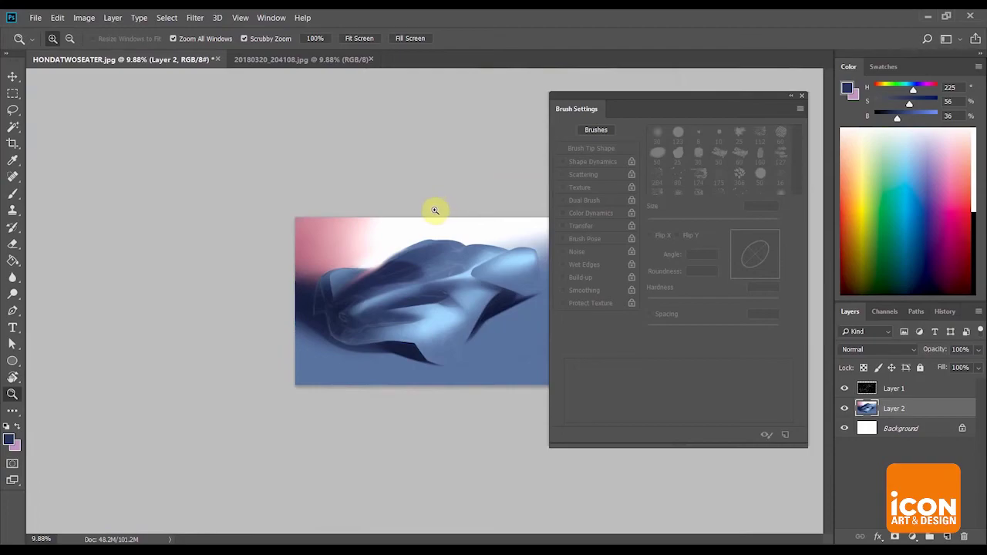
pyautogui.click(510, 351)
pyautogui.click(514, 357)
pyautogui.keyDown('alt'); pyautogui.click(393, 269); pyautogui.keyUp('alt')
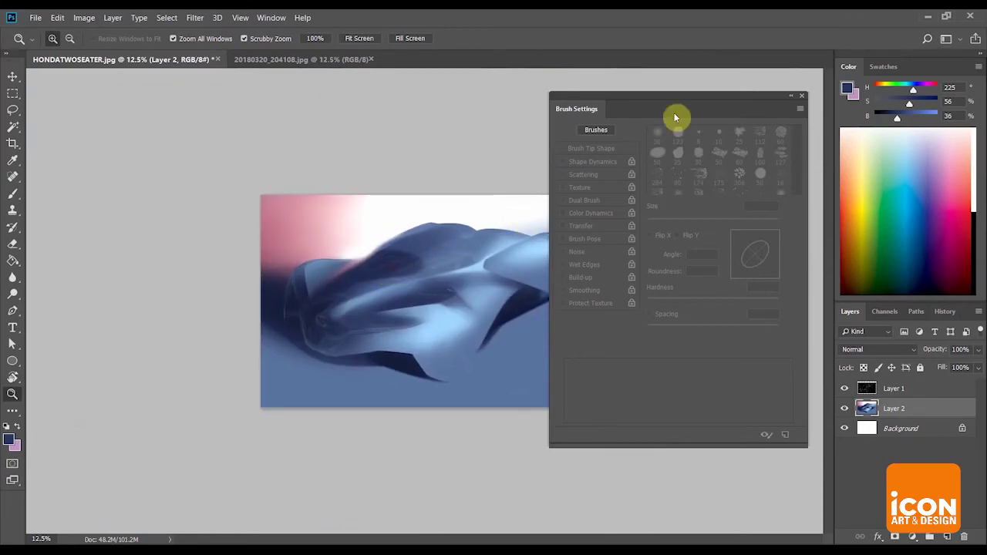
# Move the Brush Settings panel aside and add a new layer above Layer 2
pyautogui.moveTo(755, 103); pyautogui.dragTo(780, 99)
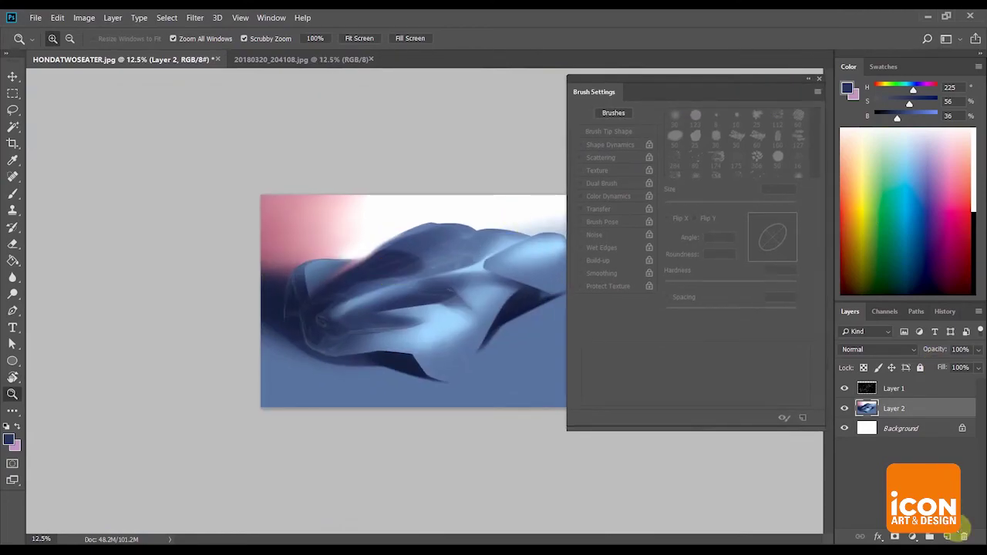
pyautogui.moveTo(442, 378); pyautogui.dragTo(496, 406)
pyautogui.moveTo(371, 353); pyautogui.dragTo(413, 366)
pyautogui.moveTo(347, 342); pyautogui.dragTo(404, 347)
pyautogui.moveTo(410, 351); pyautogui.dragTo(197, 320)
# Open WHEELDESIGN.psd from the PRACTICES folder in Term 3.5
pyautogui.click(35, 18)
pyautogui.click(50, 44)
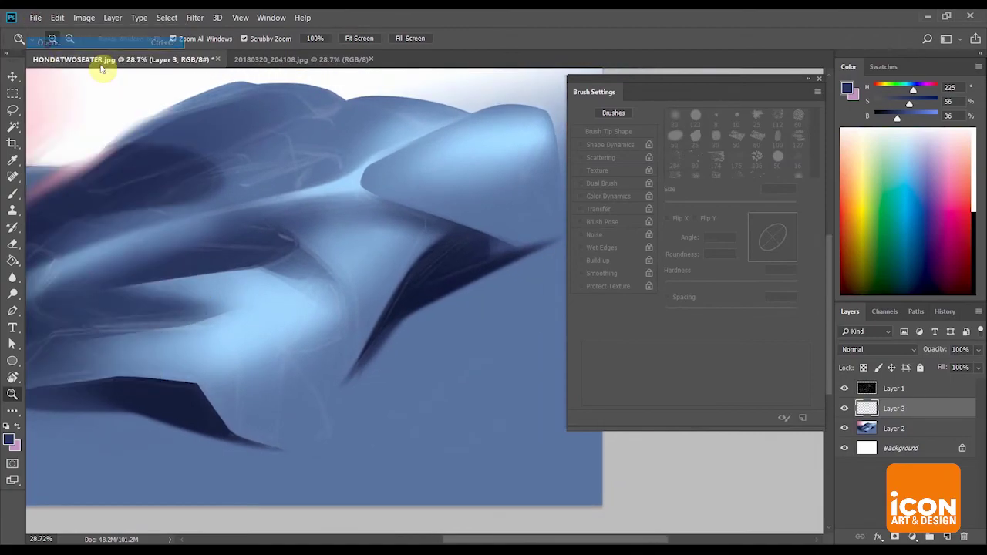
pyautogui.moveTo(437, 137); pyautogui.dragTo(467, 452)
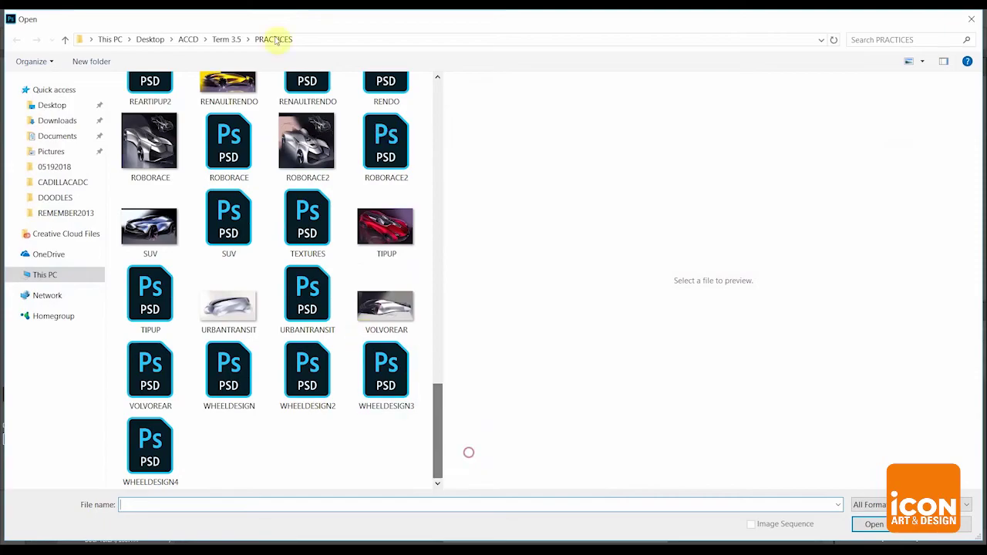
pyautogui.click(235, 39)
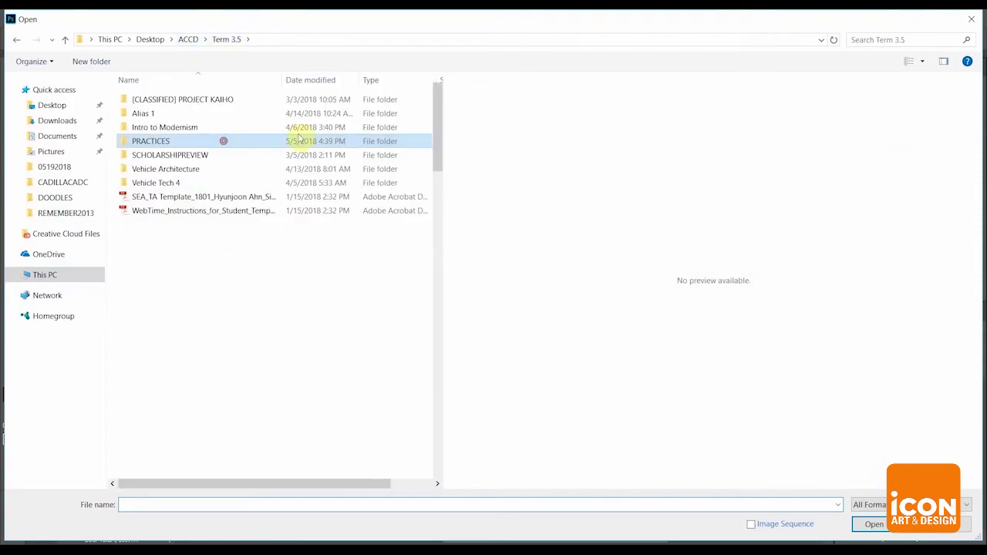
pyautogui.doubleClick(230, 143)
pyautogui.moveTo(434, 125); pyautogui.dragTo(443, 472)
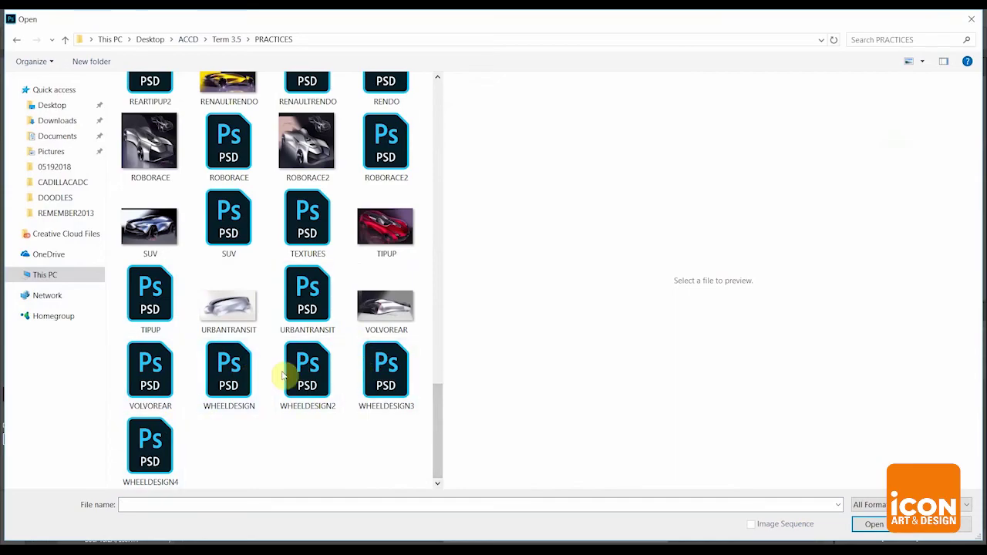
pyautogui.doubleClick(232, 372)
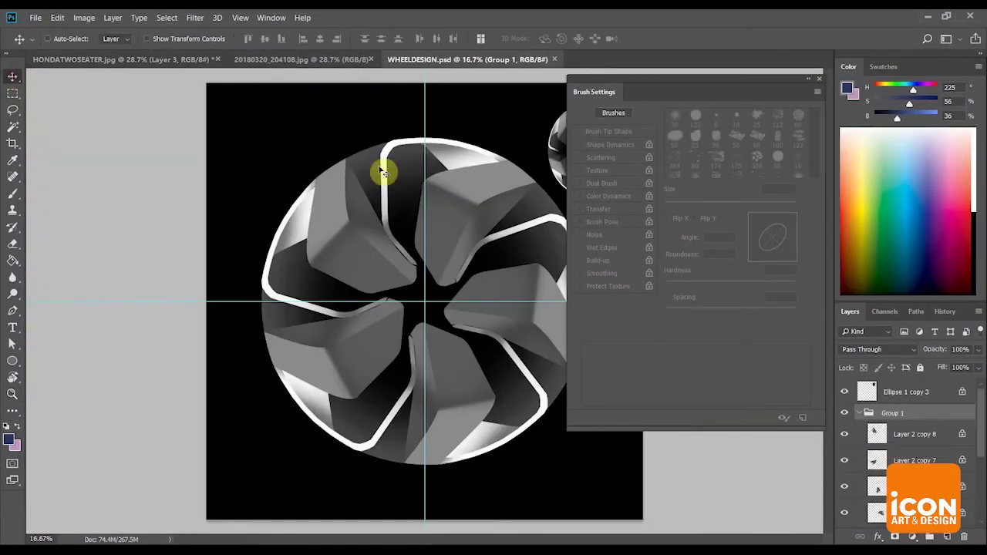
# Duplicate the small angled wheel layer, Ellipse 1 copy 3, from WHEELDESIGN.psd into HONDATWOSEATER.jpg
pyautogui.moveTo(680, 98); pyautogui.dragTo(198, 146)
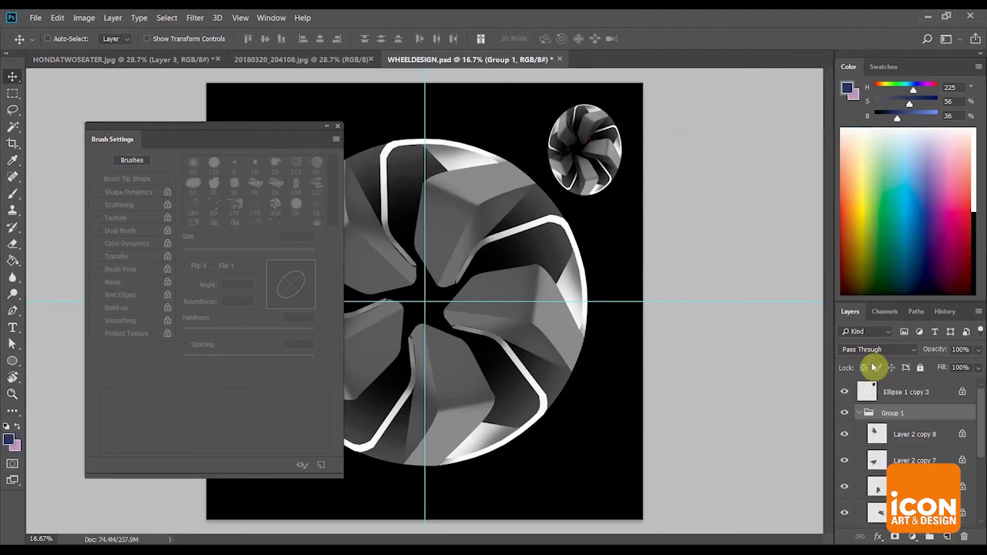
pyautogui.rightClick(892, 391)
pyautogui.click(762, 97)
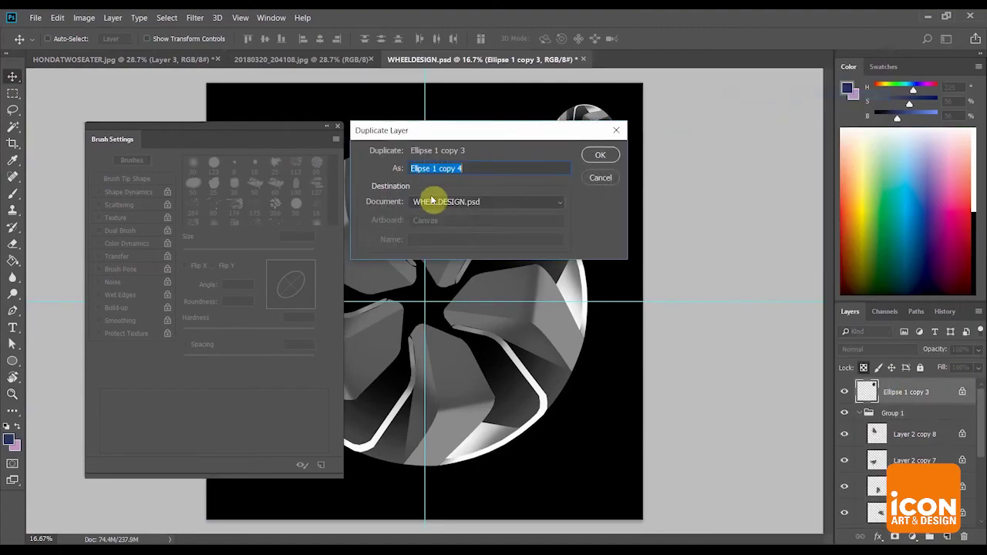
pyautogui.click(439, 201)
pyautogui.click(600, 155)
# Switch to the HONDATWOSEATER.jpg document and move the copied wheel to the wheel area at the car's lower right
pyautogui.click(139, 59)
pyautogui.hotkey('ctrl', '0')
pyautogui.hotkey('ctrl', 't')
pyautogui.moveTo(635, 210)
pyautogui.mouseDown()
pyautogui.moveTo(487, 367)
pyautogui.moveTo(552, 366)
pyautogui.mouseUp()
pyautogui.press('Return')
pyautogui.moveTo(548, 368); pyautogui.dragTo(482, 311)
# Lower the wheel layer's opacity to 66%, then shift the wheel and rotate it about 4.8° to fit the car's wheel position
pyautogui.moveTo(932, 354); pyautogui.dragTo(913, 354)
pyautogui.moveTo(589, 273); pyautogui.dragTo(555, 226)
pyautogui.hotkey('ctrl', 't')
pyautogui.moveTo(553, 159); pyautogui.dragTo(583, 162)
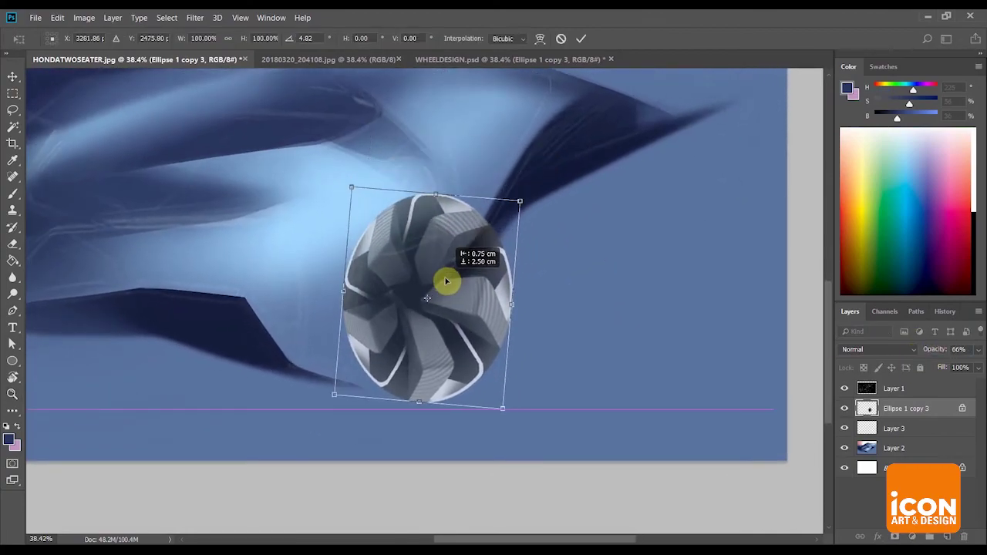